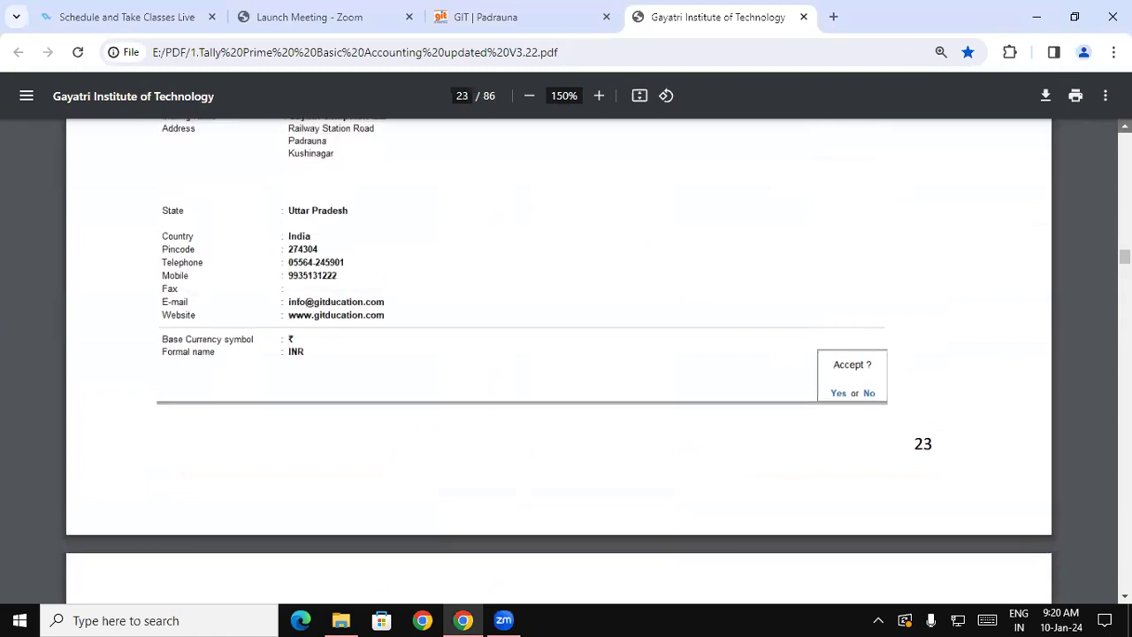
Look through the Company Creation notes on page 23 and continue to the Select Company section on page 24.
scroll(558, 354, "up", 3)
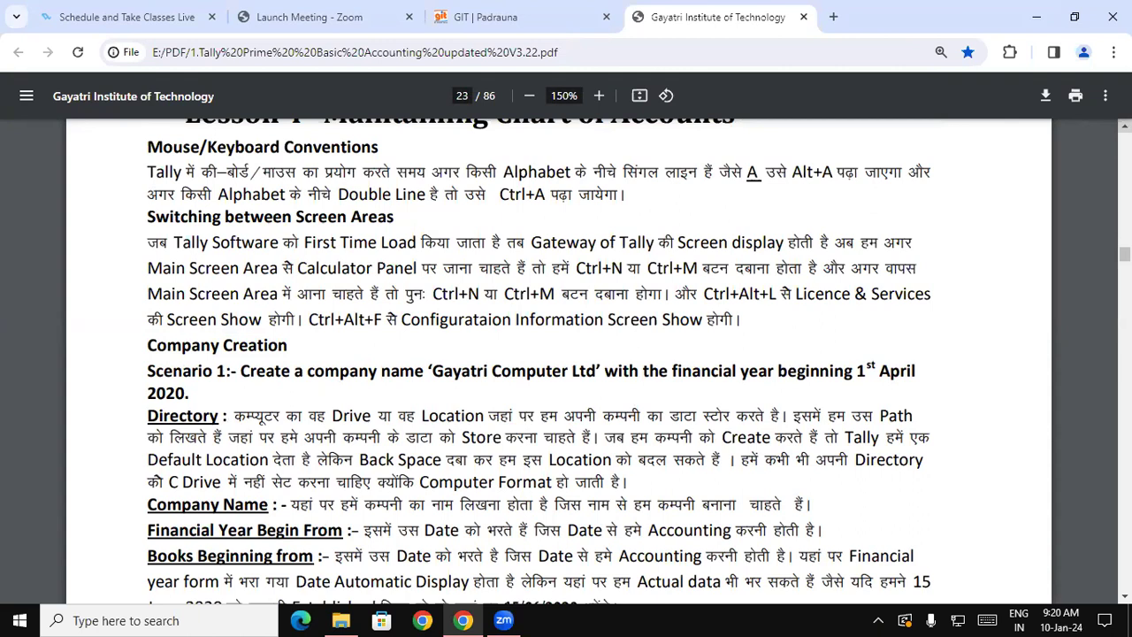
scroll(558, 361, "down", 1)
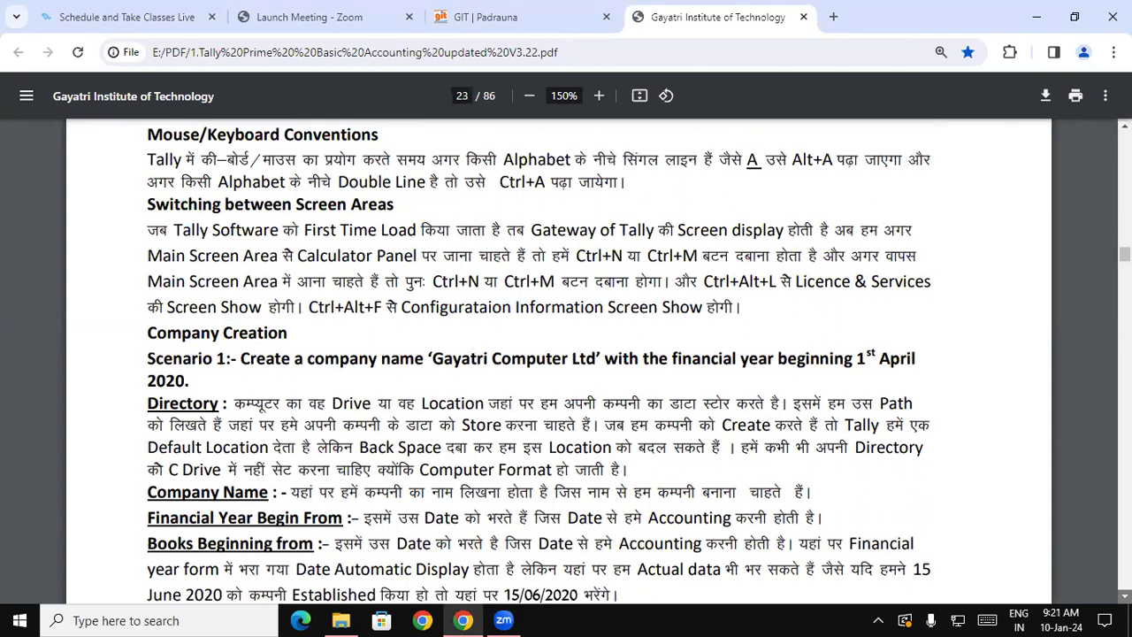
scroll(559, 354, "down", 1)
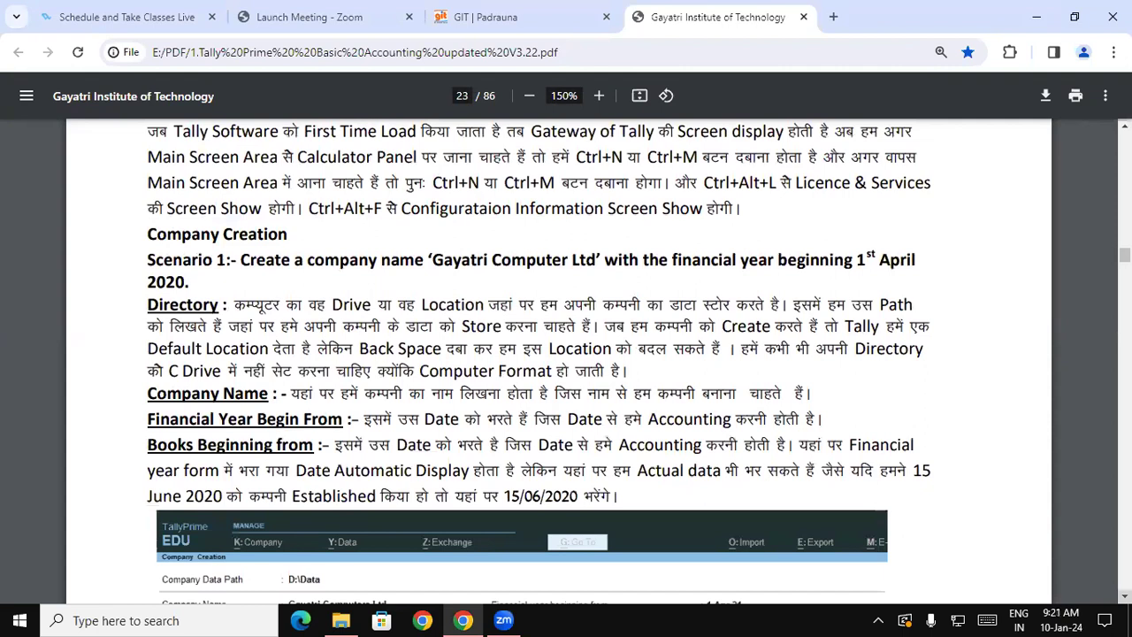
scroll(559, 353, "down", 9)
scroll(1101, 544, "down", 3)
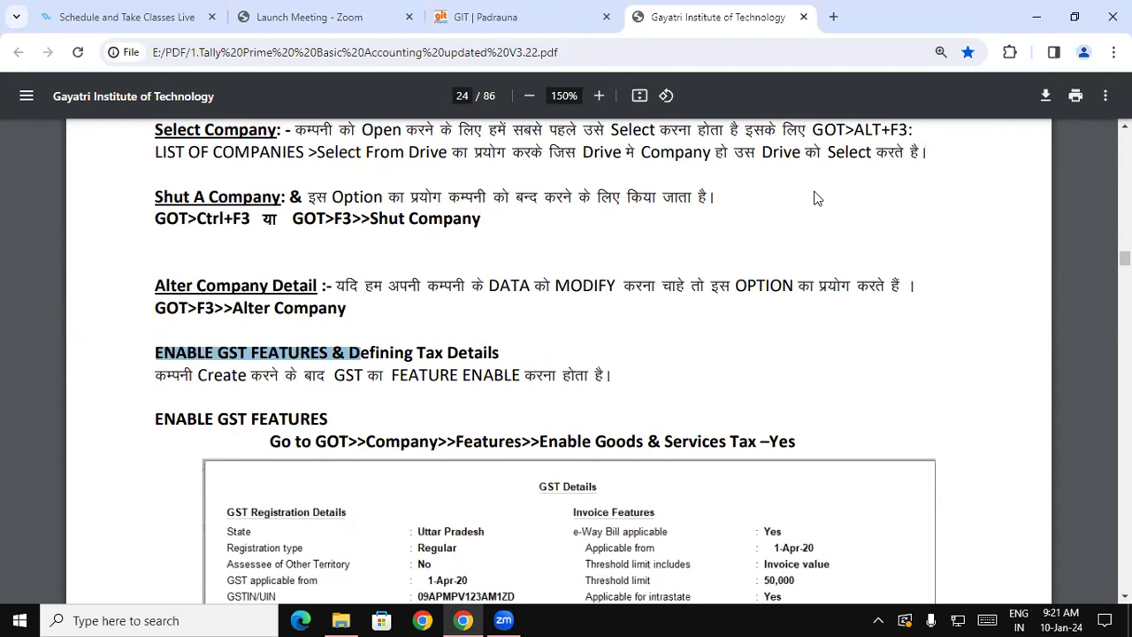
scroll(137, 214, "up", 1)
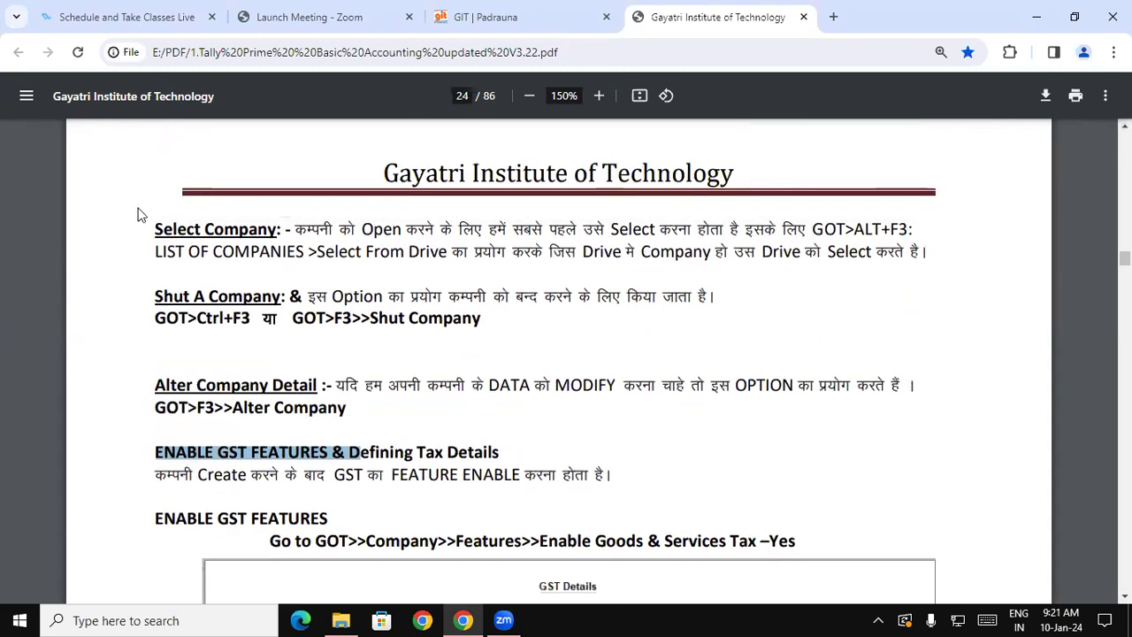
Read the Select Company notes, highlighting the heading, the GOT>ALT+F3 path, List of Companies and Select From Drive.
left_click_drag(155, 226, 281, 230)
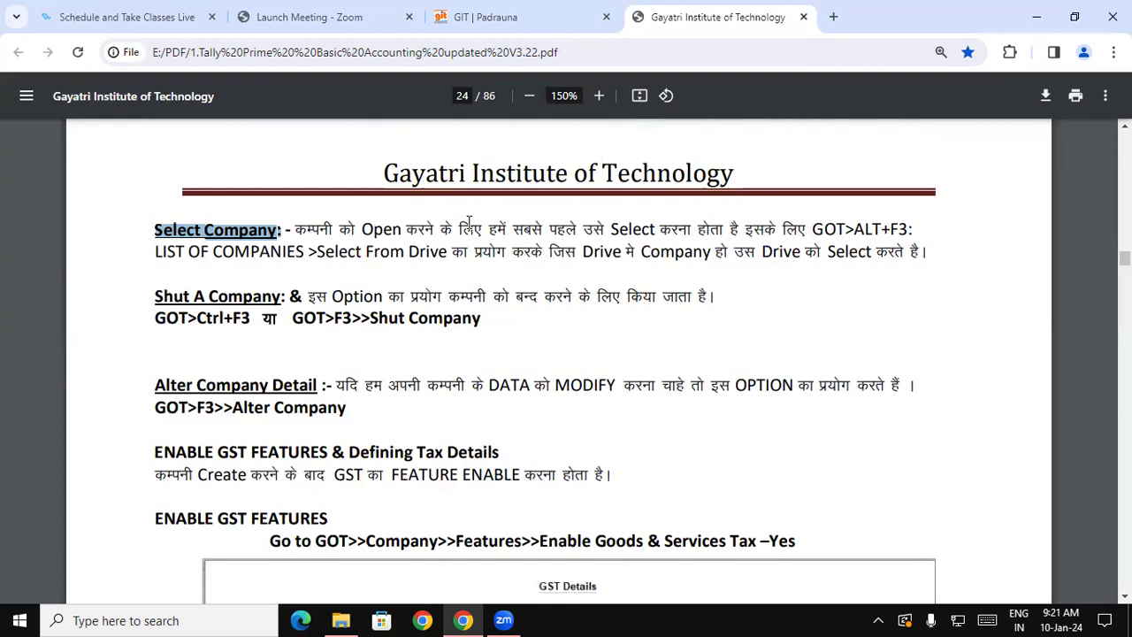
left_click_drag(363, 228, 308, 228)
left_click(743, 232)
left_click(580, 228)
left_click_drag(591, 229, 639, 227)
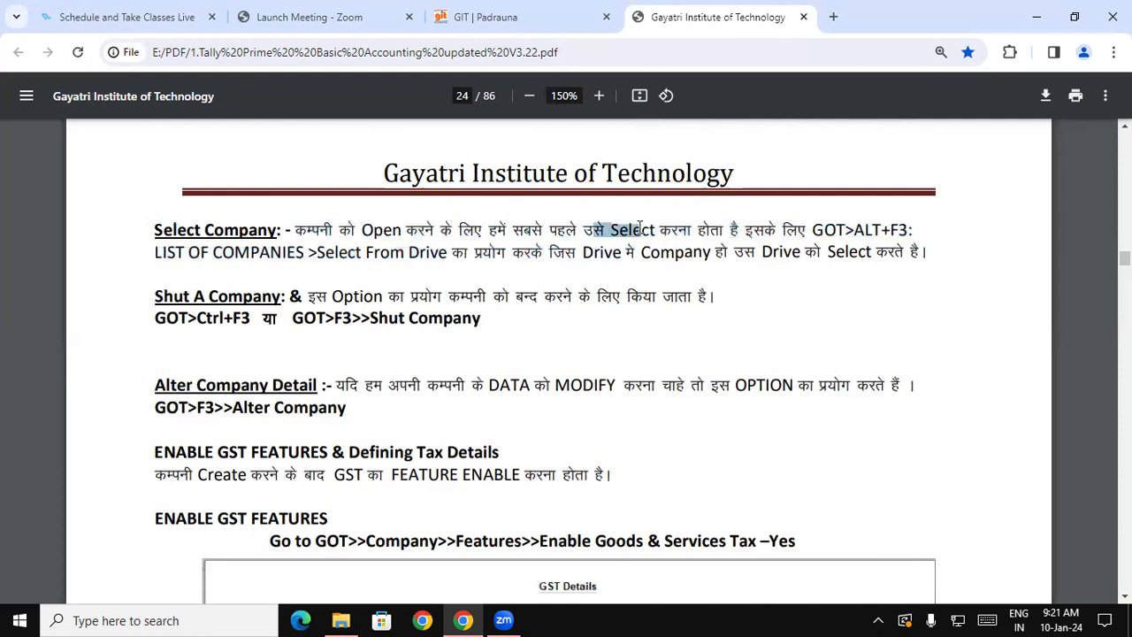
left_click_drag(763, 230, 907, 228)
left_click_drag(155, 252, 309, 252)
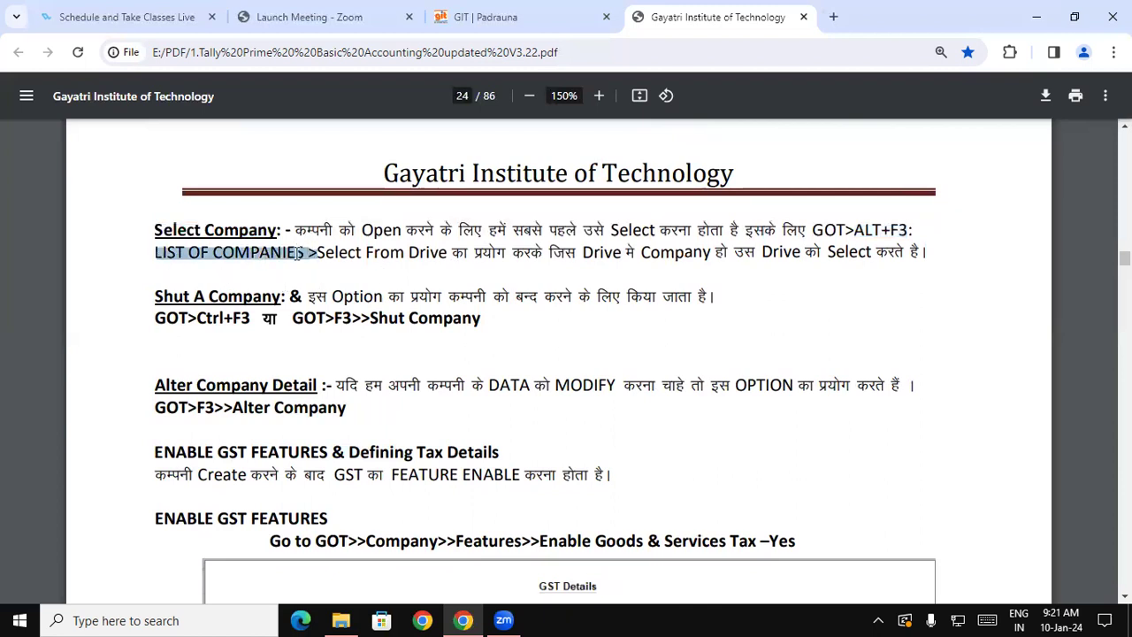
left_click(335, 296)
left_click_drag(317, 253, 444, 254)
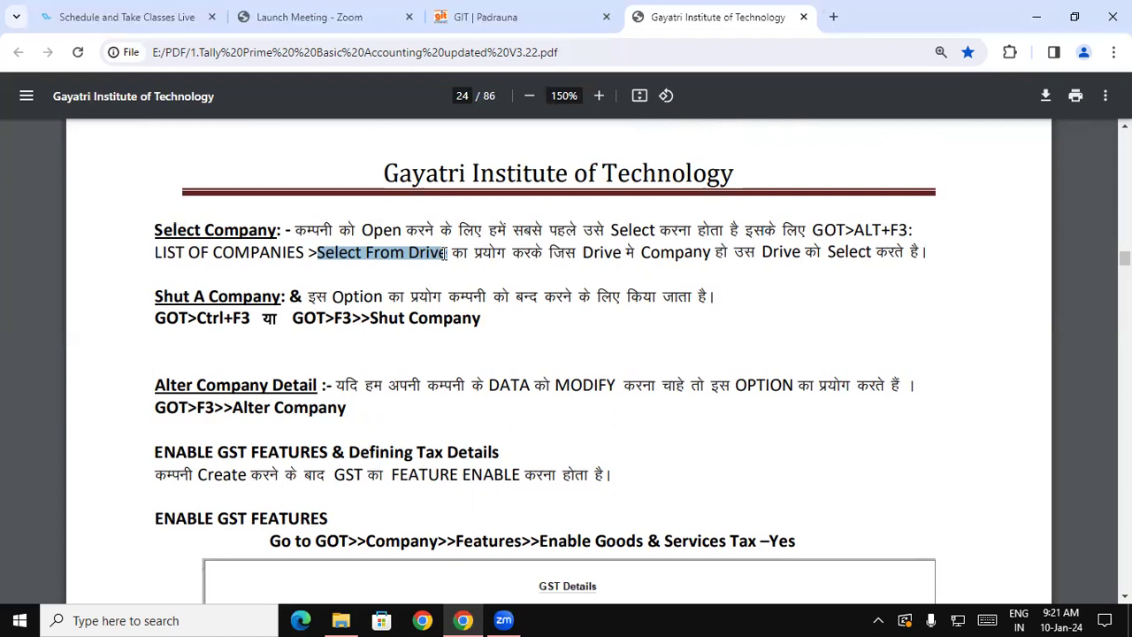
left_click_drag(444, 252, 447, 252)
Start TallyPrime in educational mode and select the company Gaytri Trading Co from the list of companies.
left_click(1036, 16)
left_click(1033, 16)
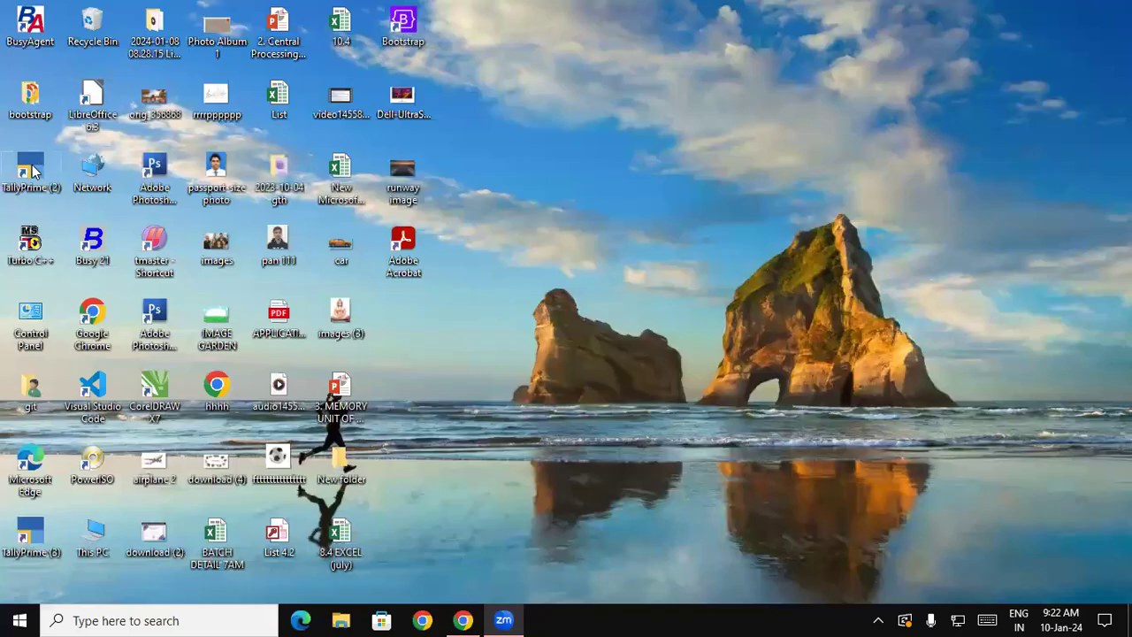
double_click(30, 546)
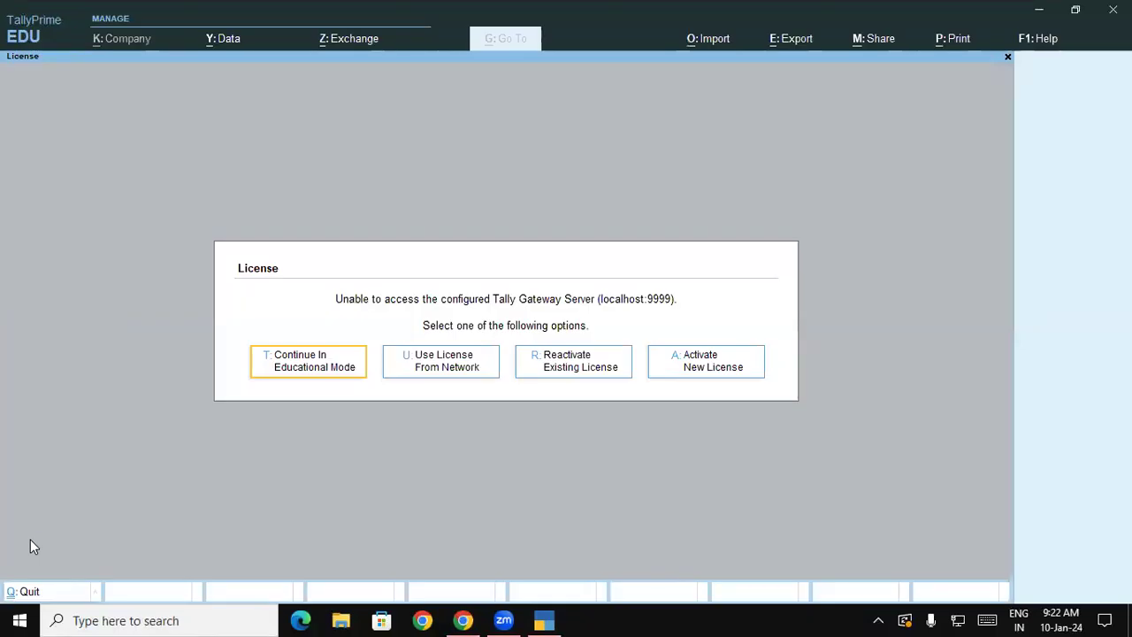
left_click(290, 380)
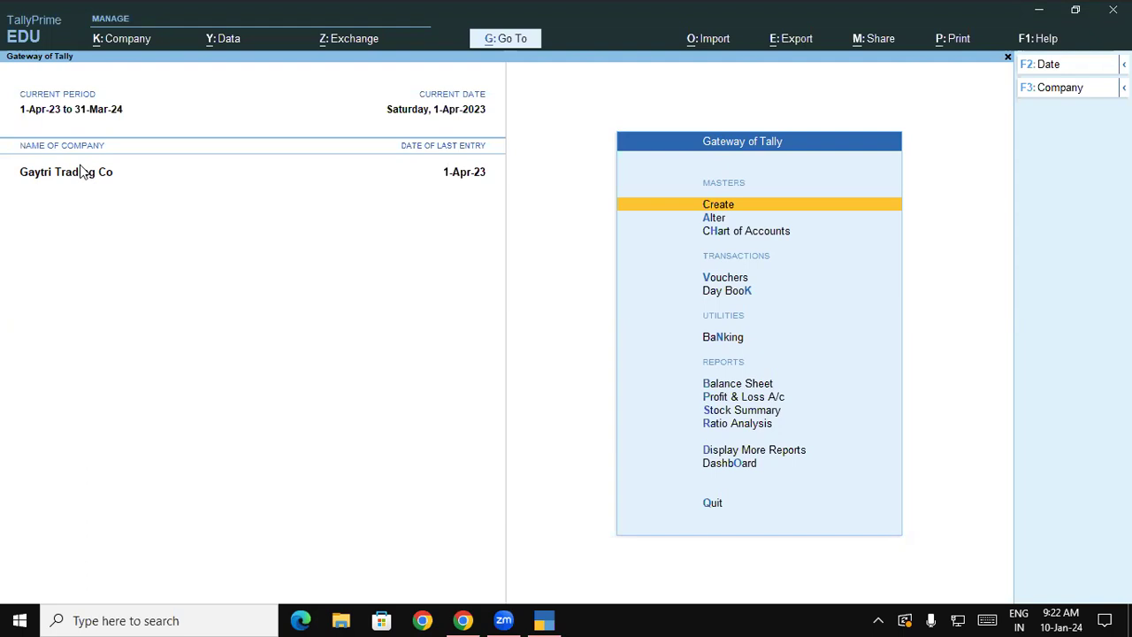
key("alt")
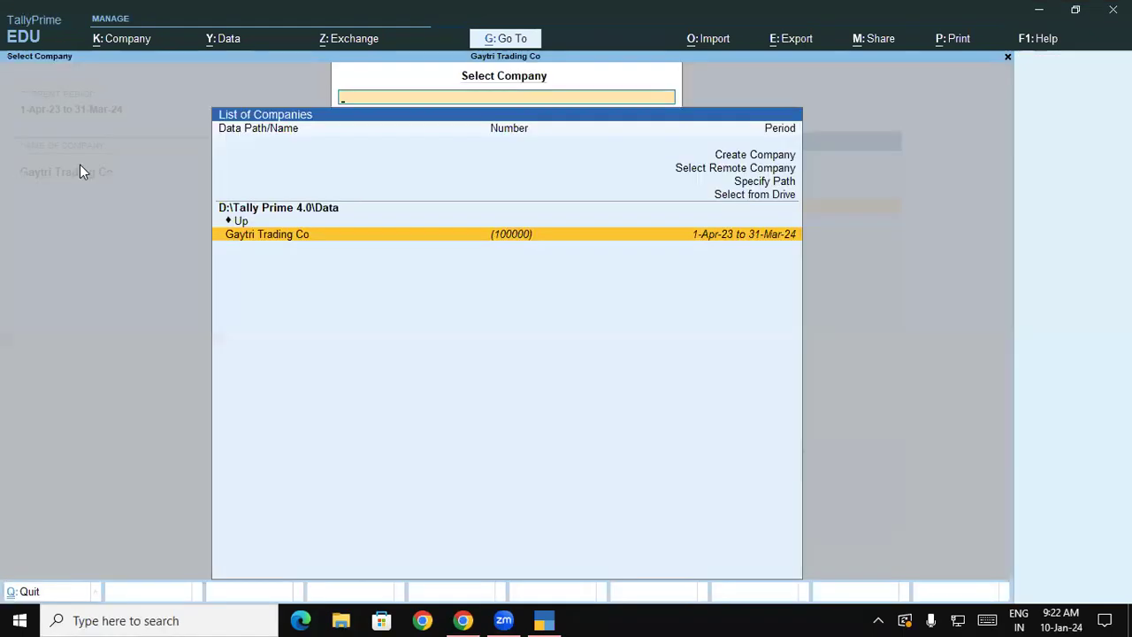
key("Return")
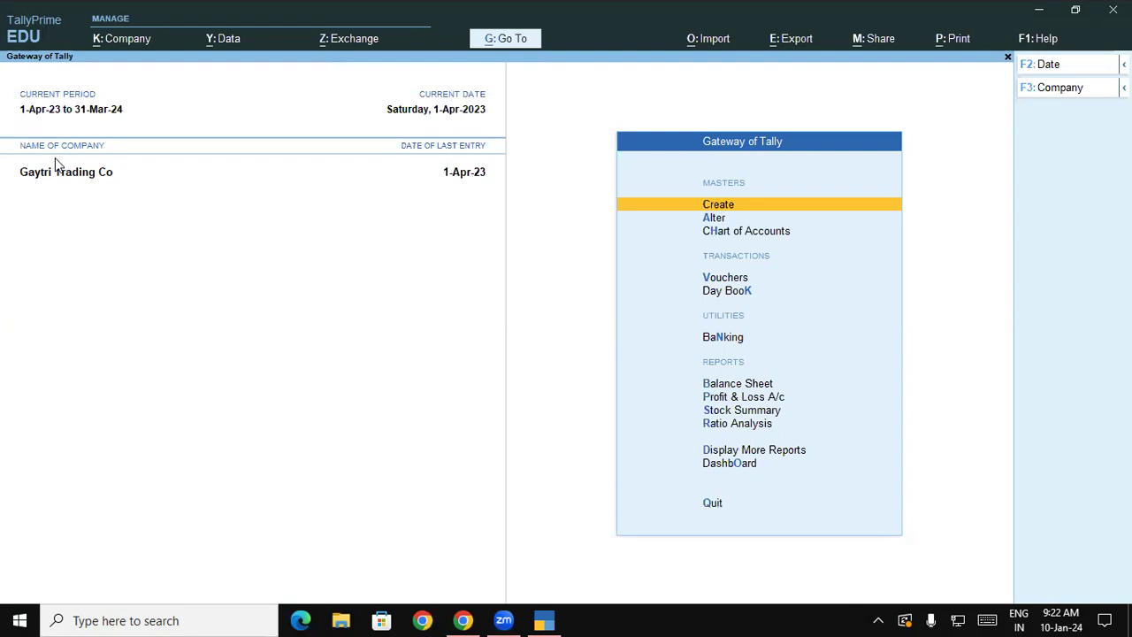
Return to the PDF notes in Chrome and read the Shut A Company section, highlighting its description and access paths.
left_click(462, 619)
left_click_drag(155, 297, 708, 296)
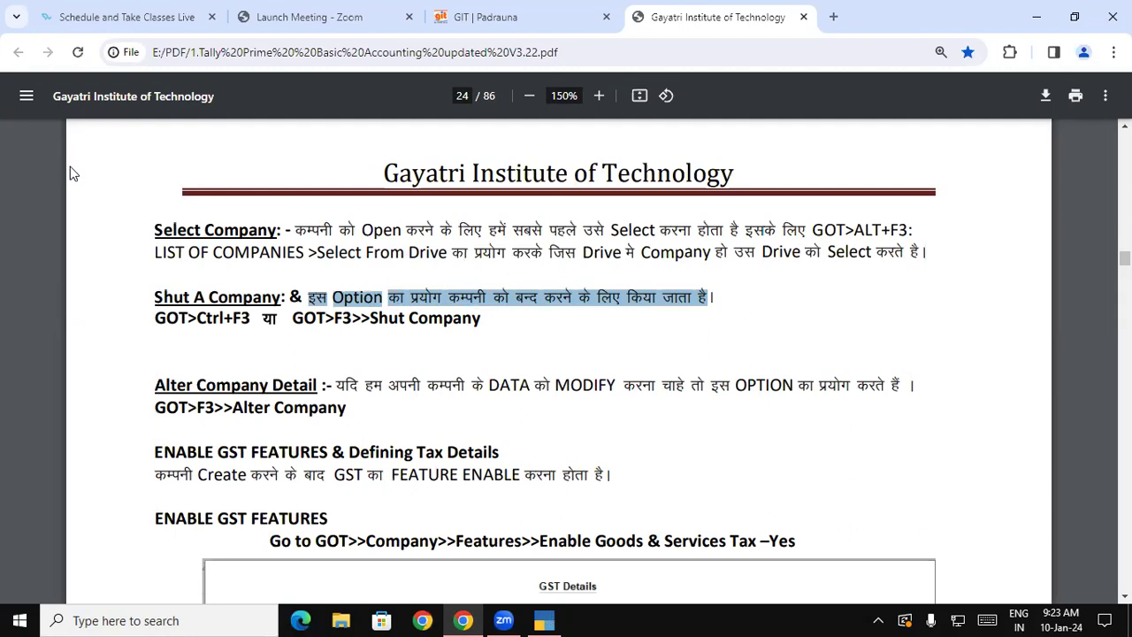
key("alt+Tab")
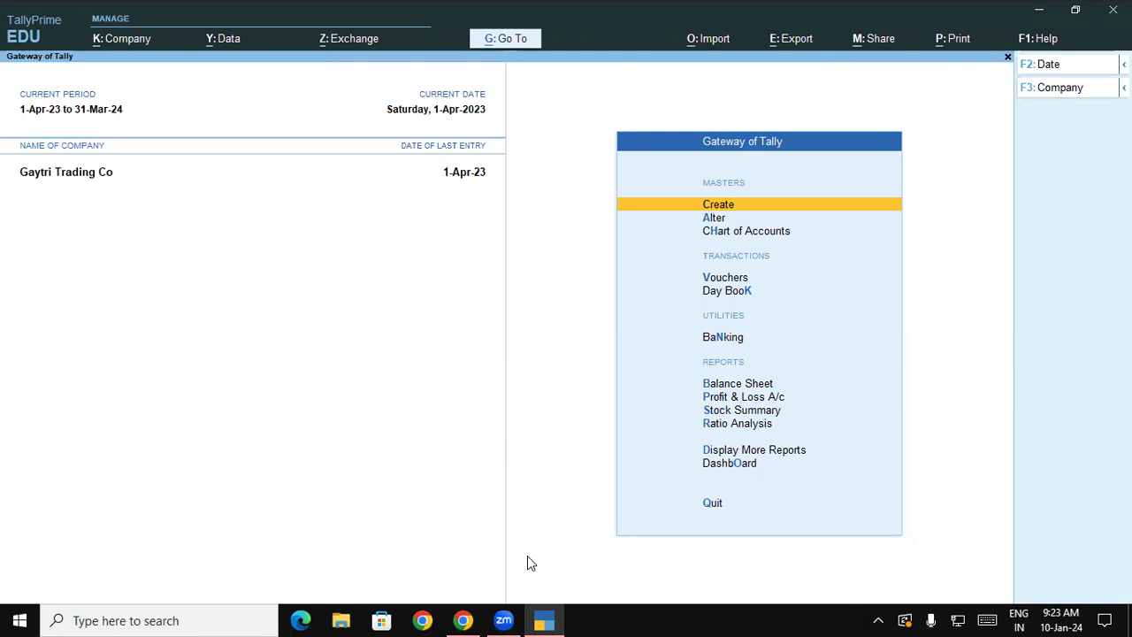
left_click(462, 620)
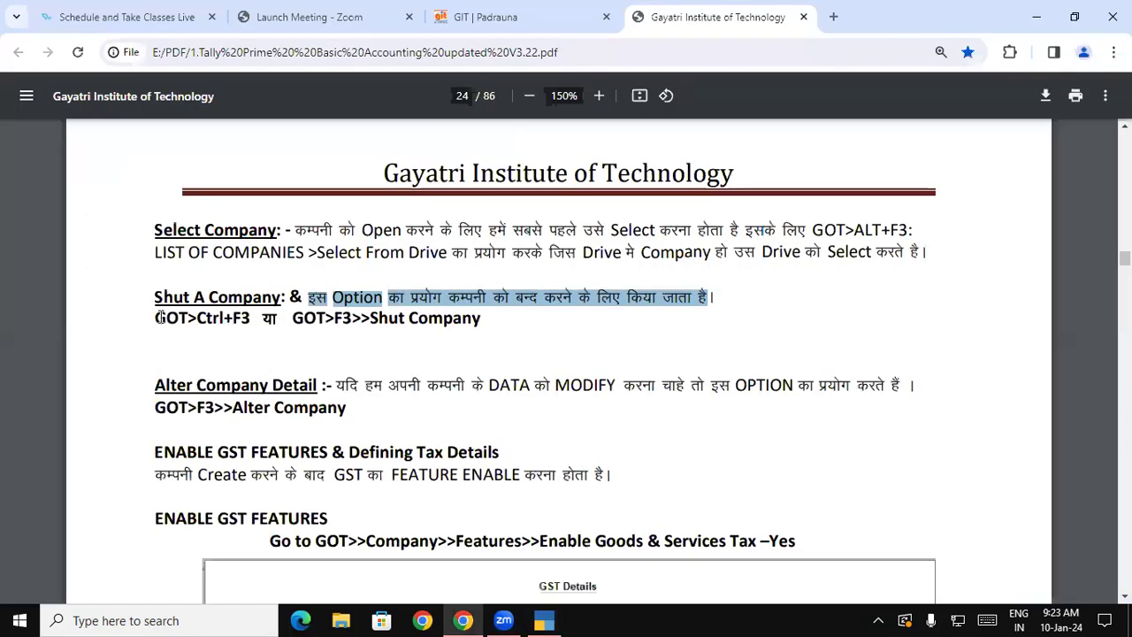
left_click_drag(157, 318, 188, 318)
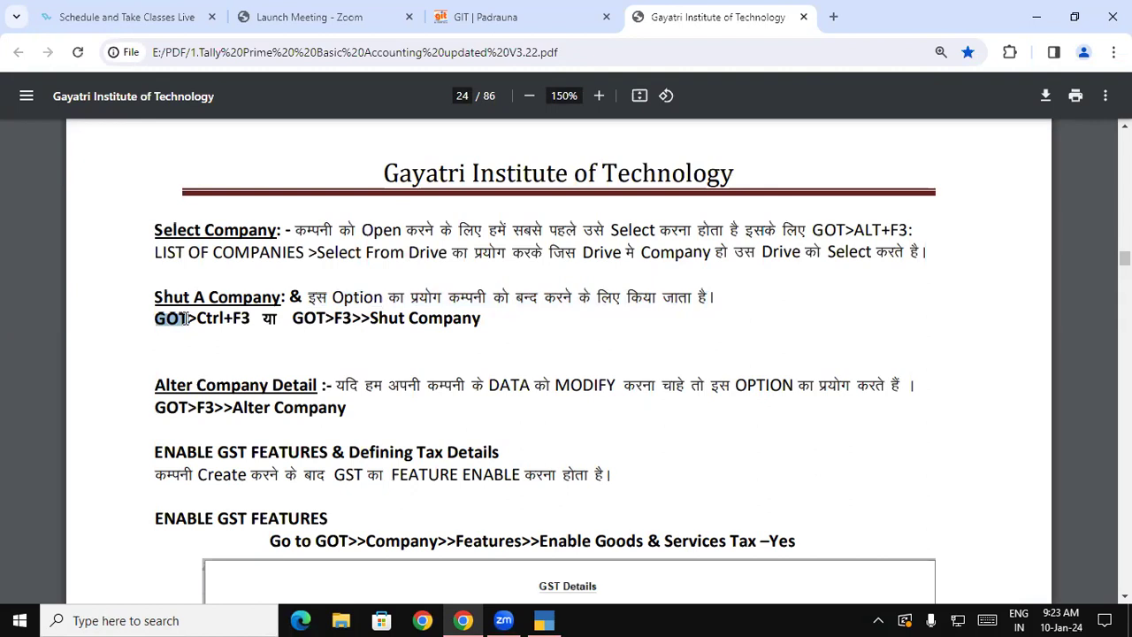
left_click_drag(190, 319, 482, 314)
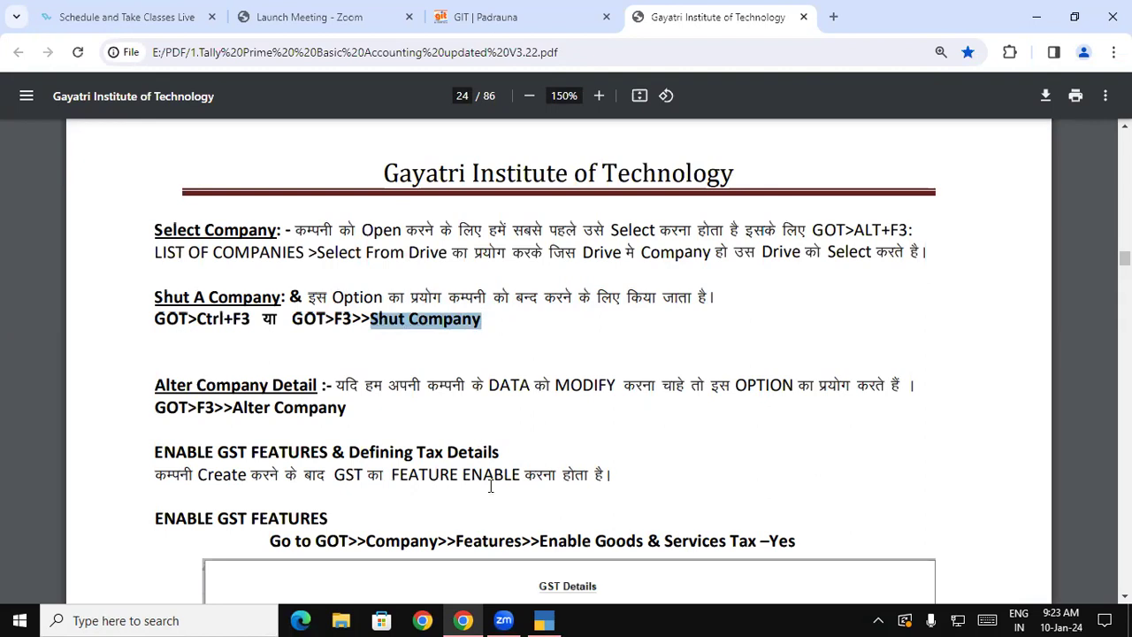
Switch to TallyPrime and shut the company Gaytri Trading Co through the Change Company options, confirming the closure.
key("alt+Tab")
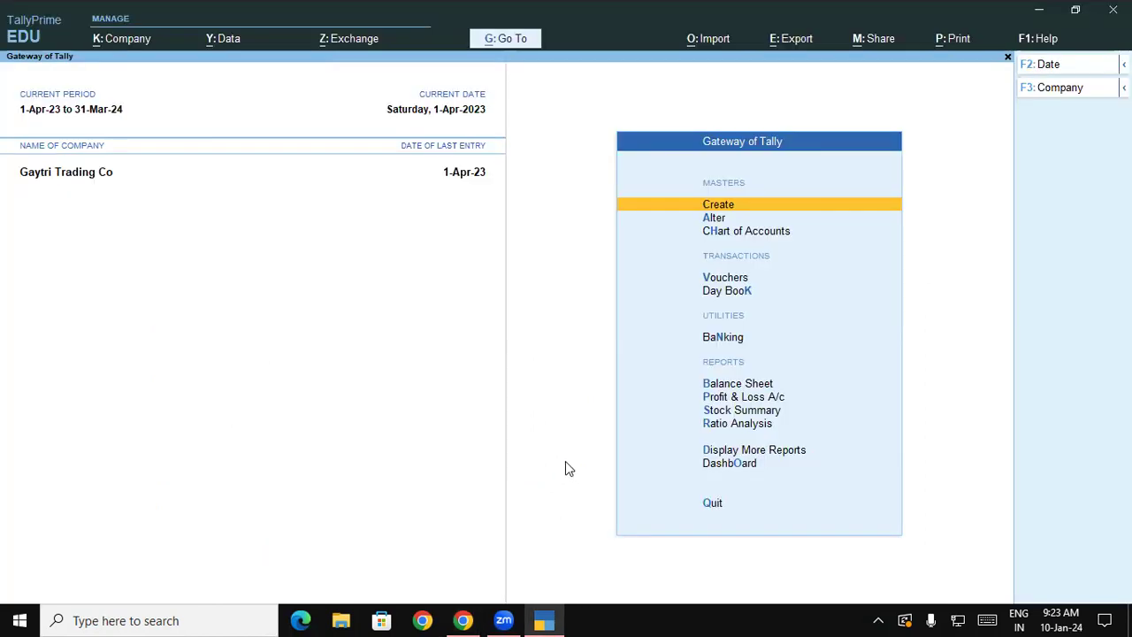
key("ctrl+F3")
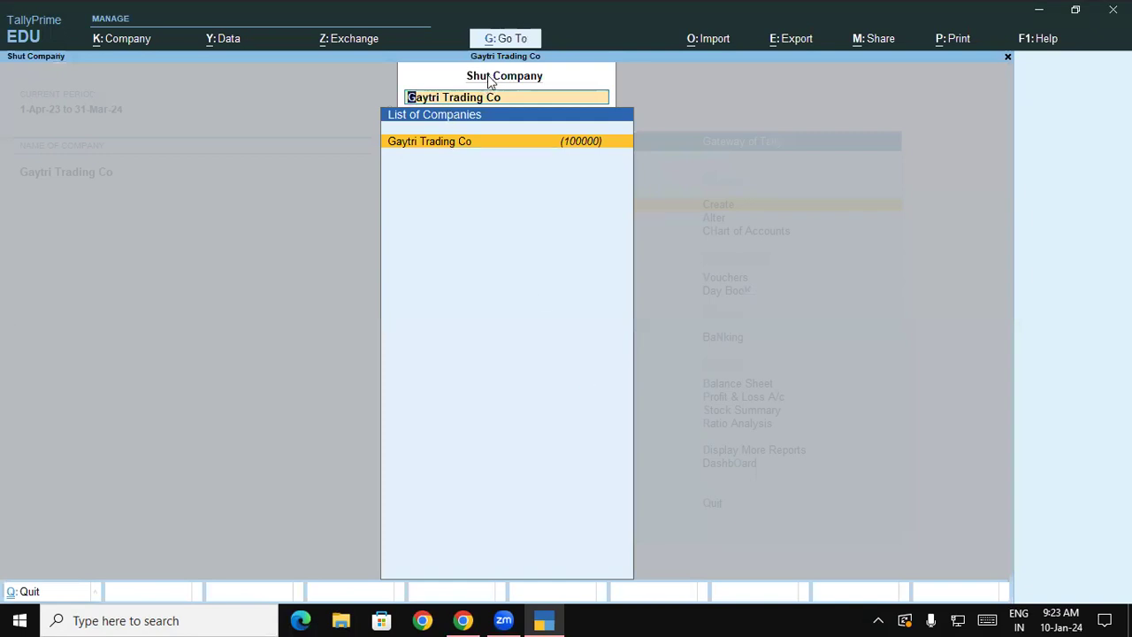
key("Escape")
key("F3")
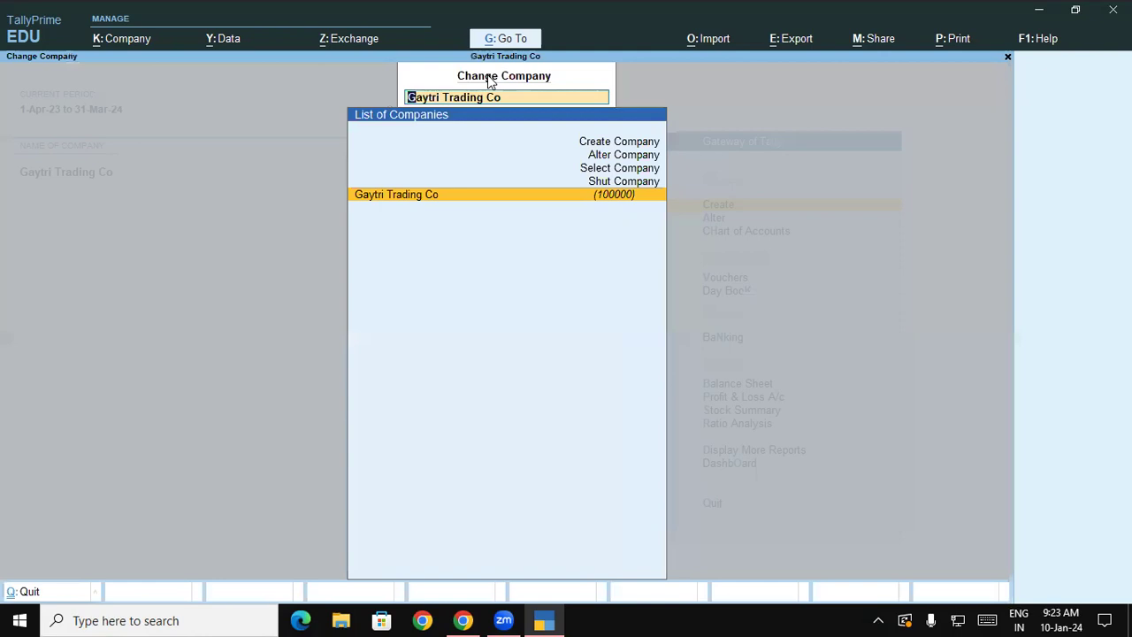
left_click(598, 184)
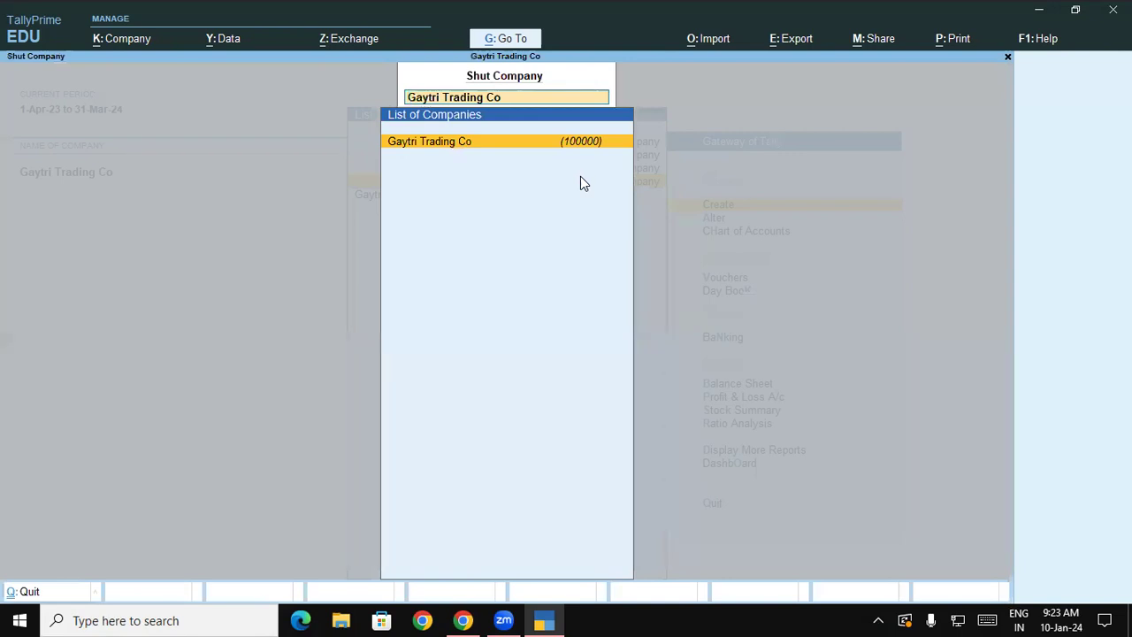
left_click(530, 143)
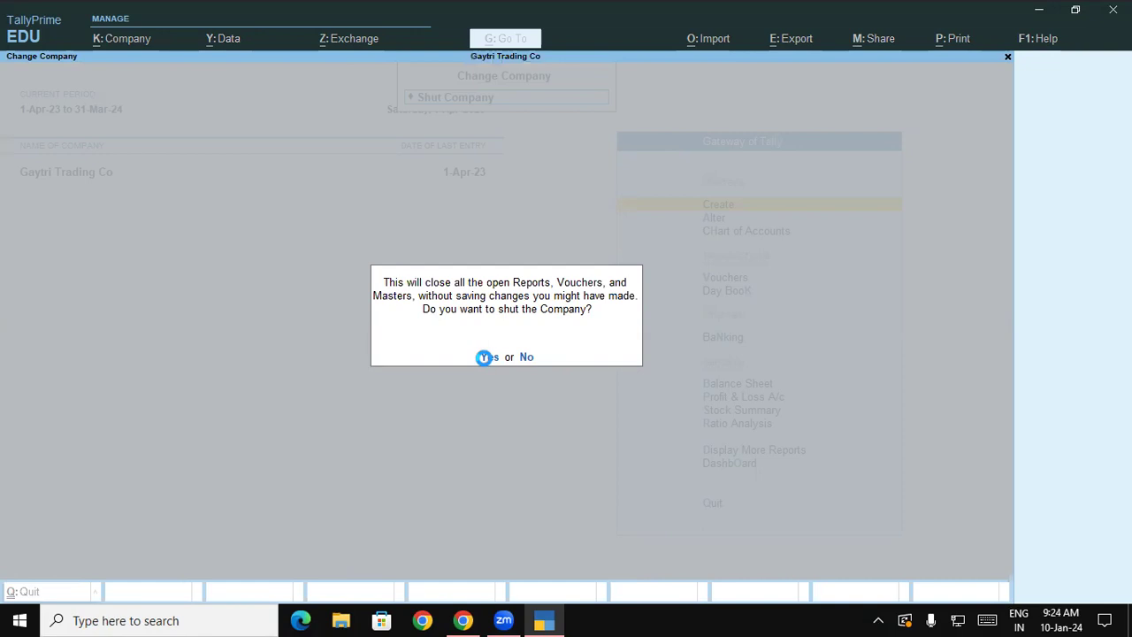
left_click(484, 357)
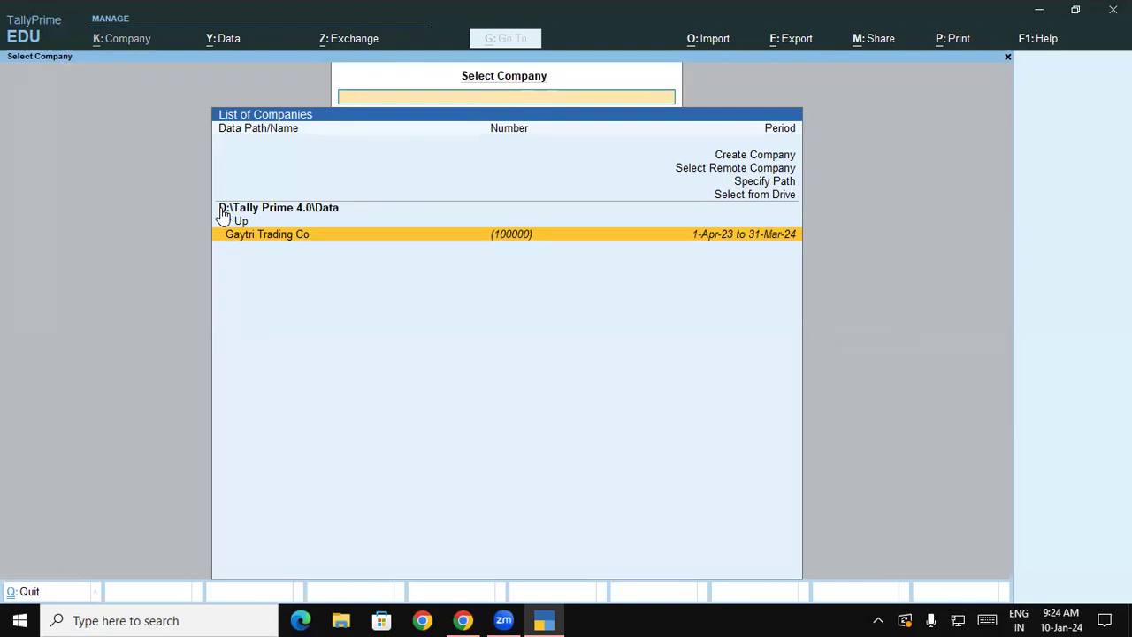
Use Select from Drive in the company list to browse the contents of the D:\ drive.
key("Up")
key("Up")
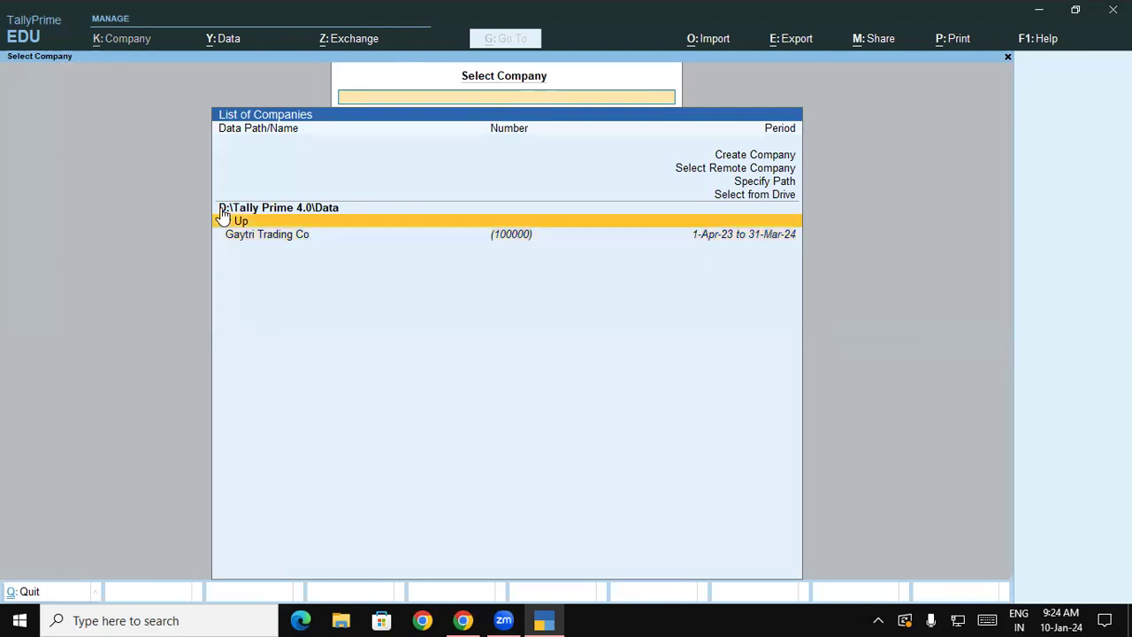
key("Return")
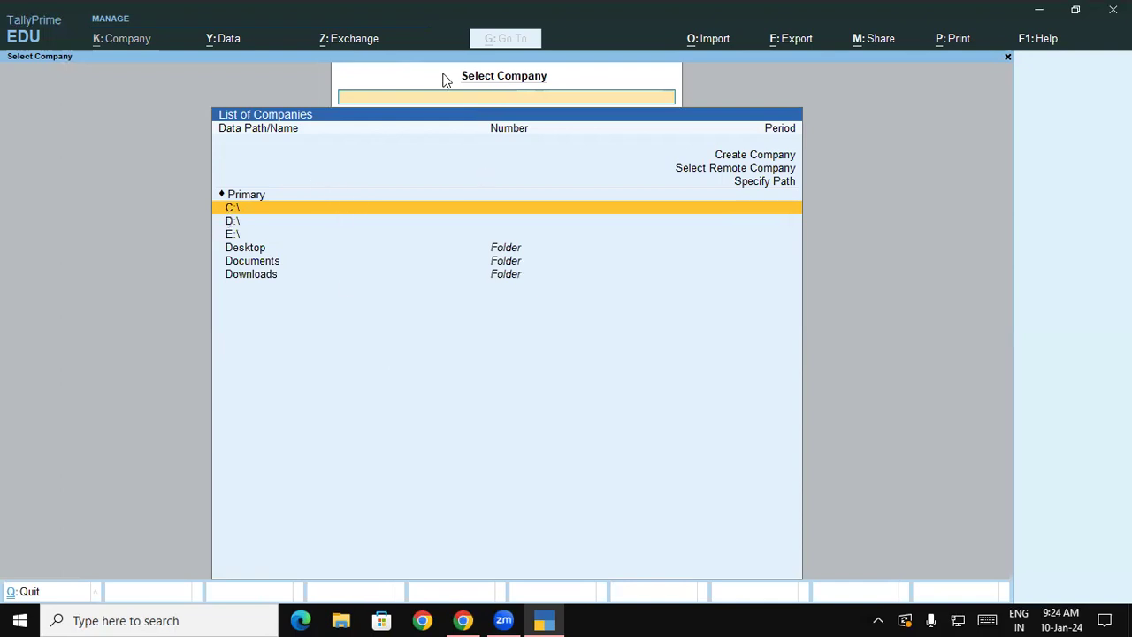
key("Down")
key("Return")
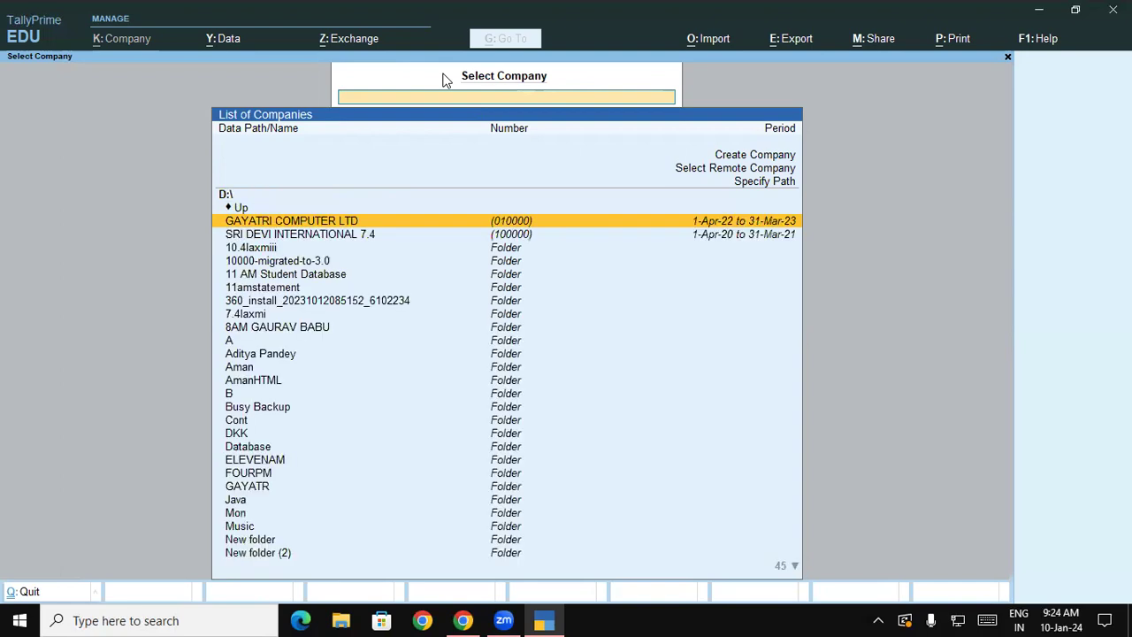
Find the Tally 9.4 folder on the D:\ drive and load the company Gayatri Computer Ltd from it.
key("Down")
key("Down")
key("Down")
key("Down")
key("Down")
key("Down")
key("Down")
key("Down")
key("Down")
key("Down")
key("Down")
key("Down")
key("Down")
key("Down")
key("Down")
key("Down")
key("Down")
key("Down")
key("Down")
key("Down")
key("Down")
key("Down")
key("Down")
key("Down")
key("Down")
key("Down")
key("Down")
key("Down")
key("Down")
key("Down")
key("Down")
key("Down")
key("Down")
key("Down")
key("Down")
key("Down")
key("Down")
key("Down")
key("Down")
key("Down")
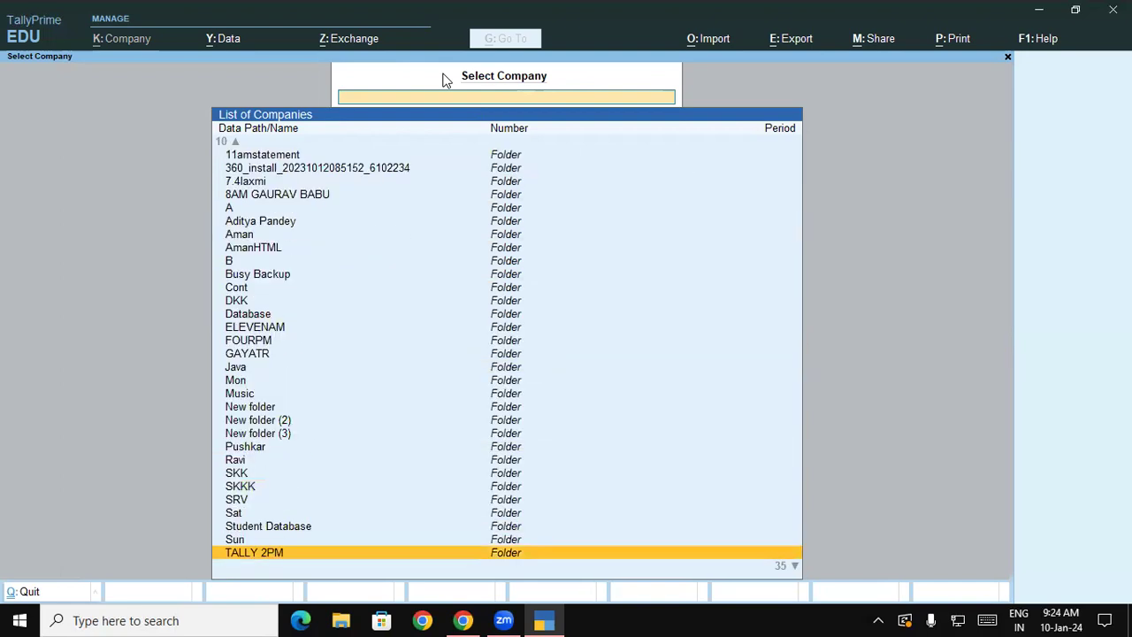
key("Up")
key("Up")
key("Up")
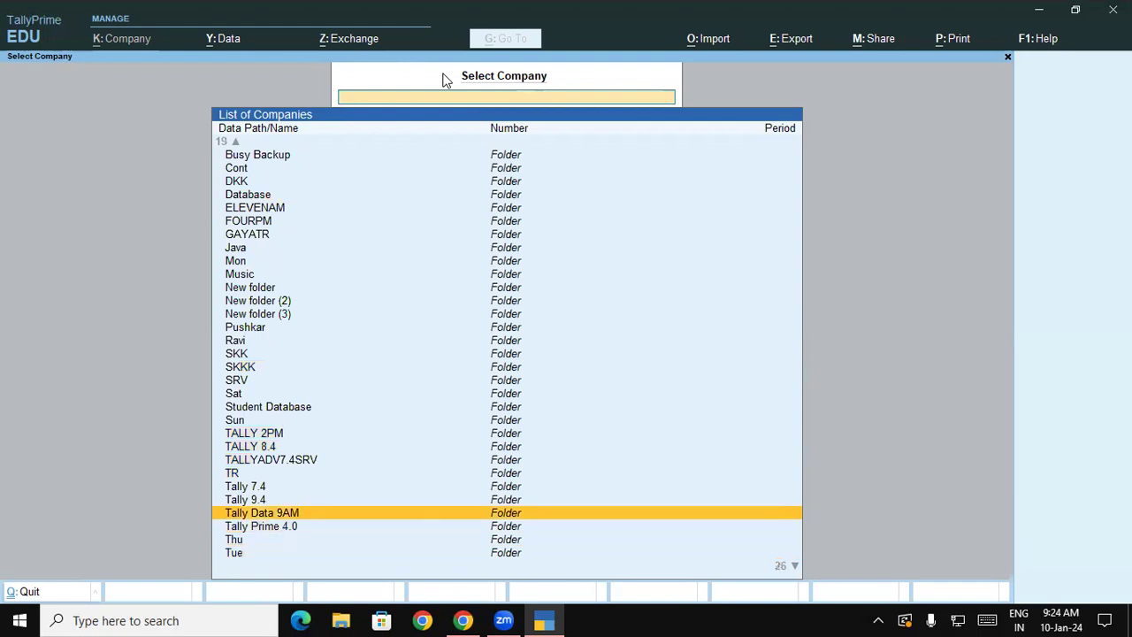
key("Return")
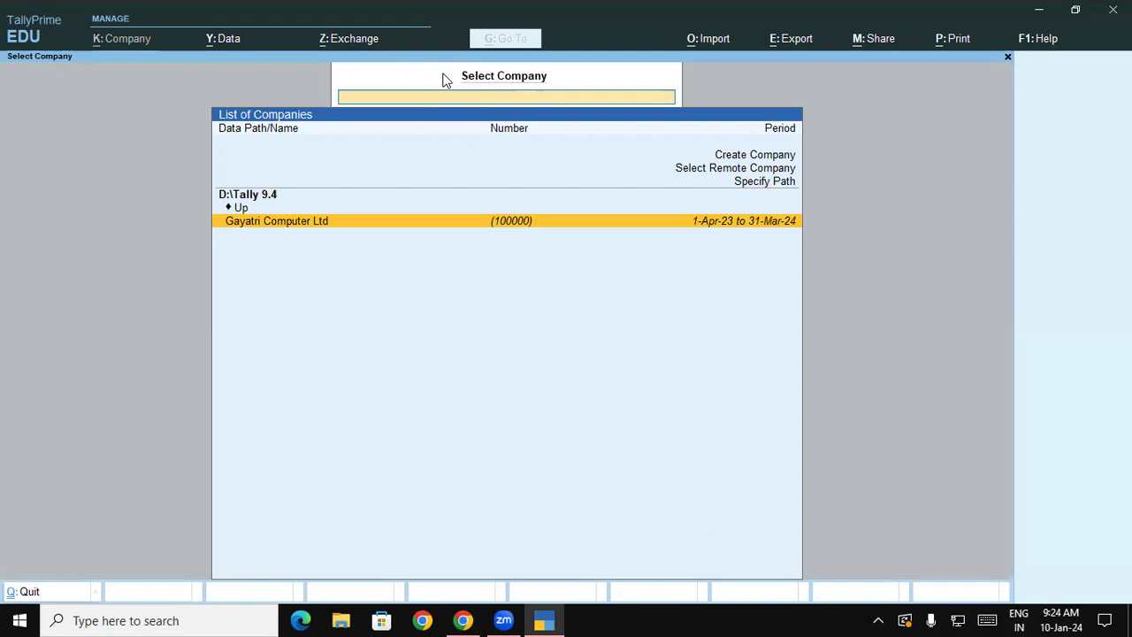
key("Return")
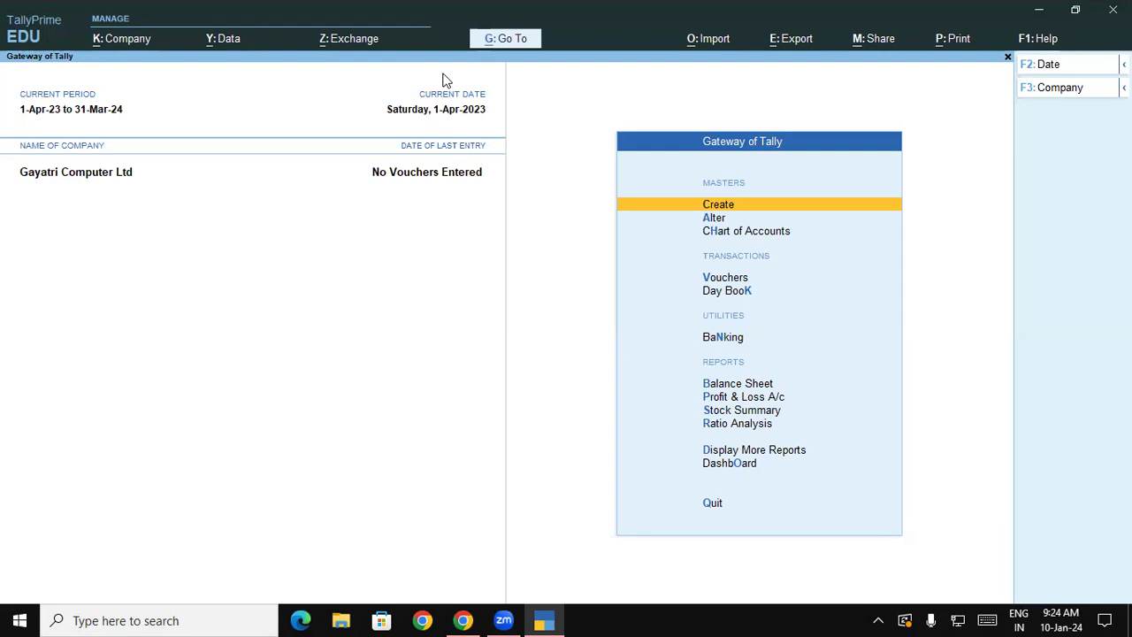
Minimize TallyPrime and open Local Disk (D:) from This PC in File Explorer.
left_click(1043, 10)
left_click(1033, 8)
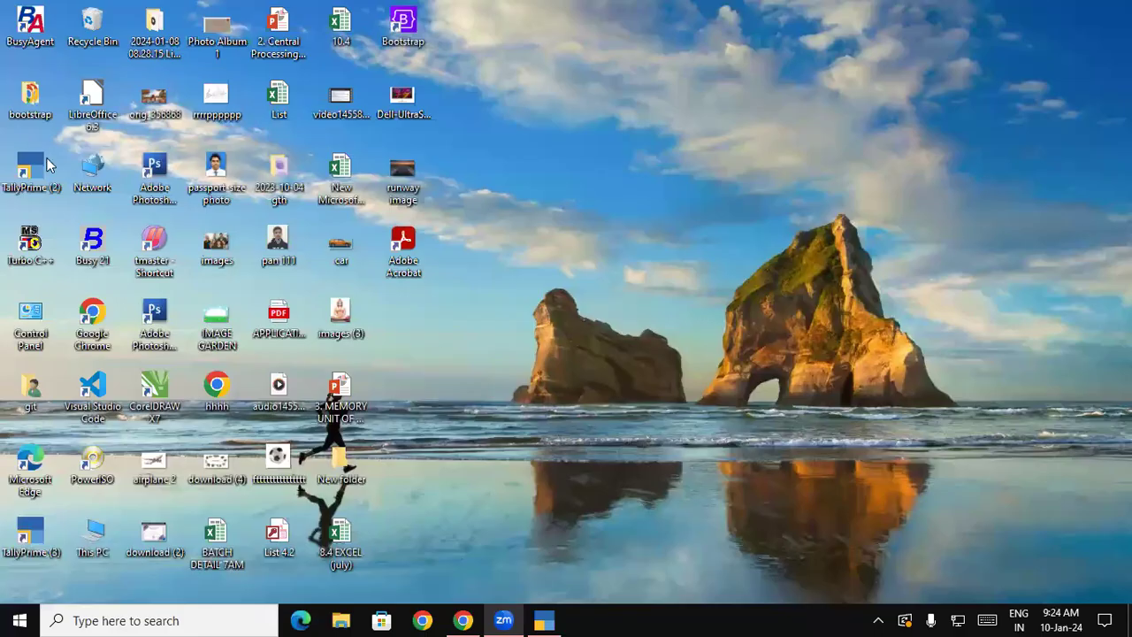
double_click(96, 526)
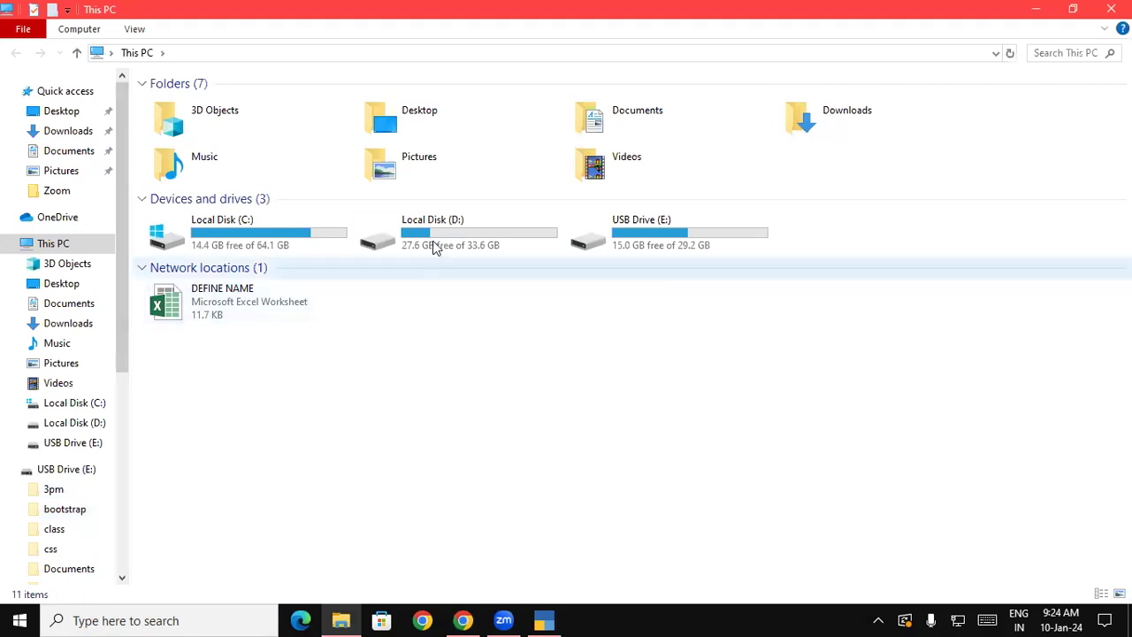
double_click(433, 245)
left_click(435, 239)
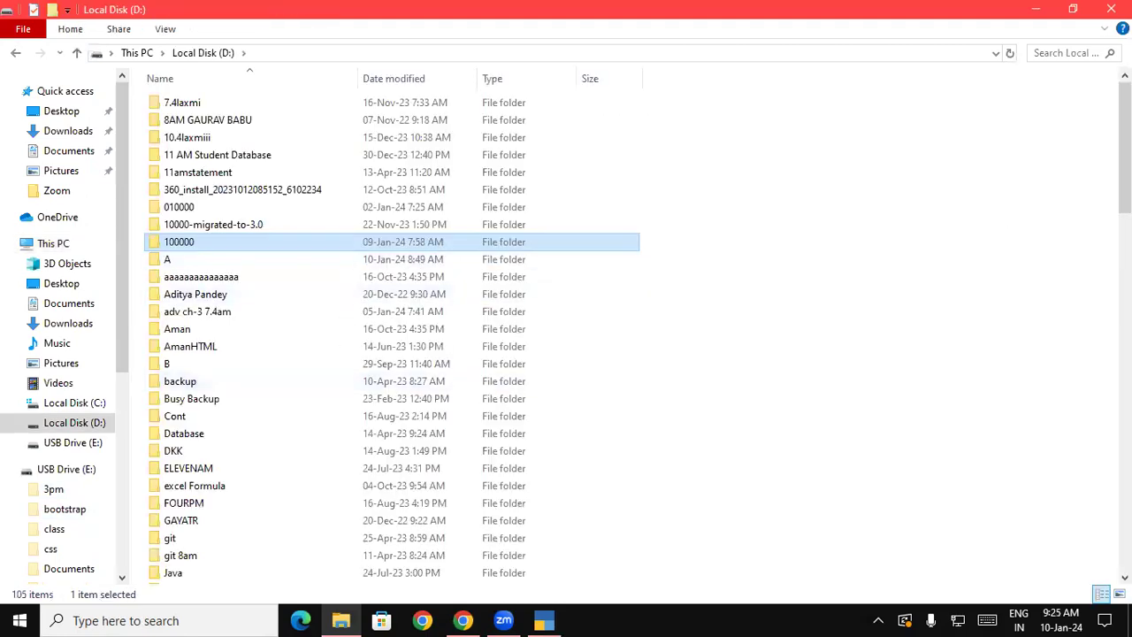
Open the 100000 folder inside Tally 9.4 on the D: drive, select all the company data files and close File Explorer.
scroll(619, 336, "down", 8)
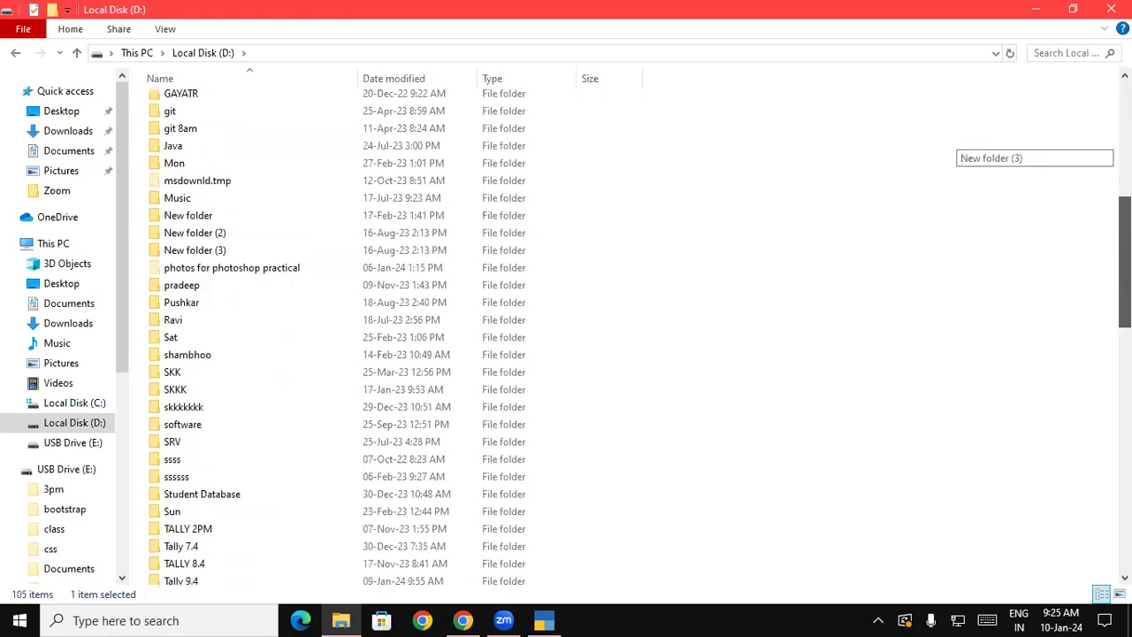
scroll(690, 318, "down", 2)
left_click(191, 474)
double_click(190, 468)
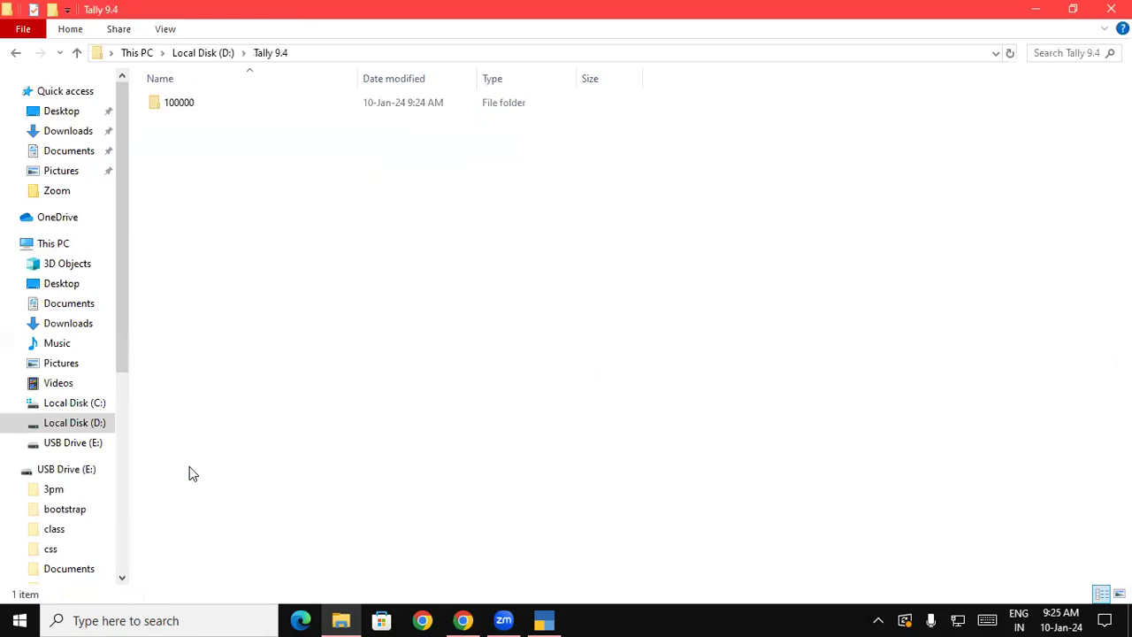
double_click(179, 104)
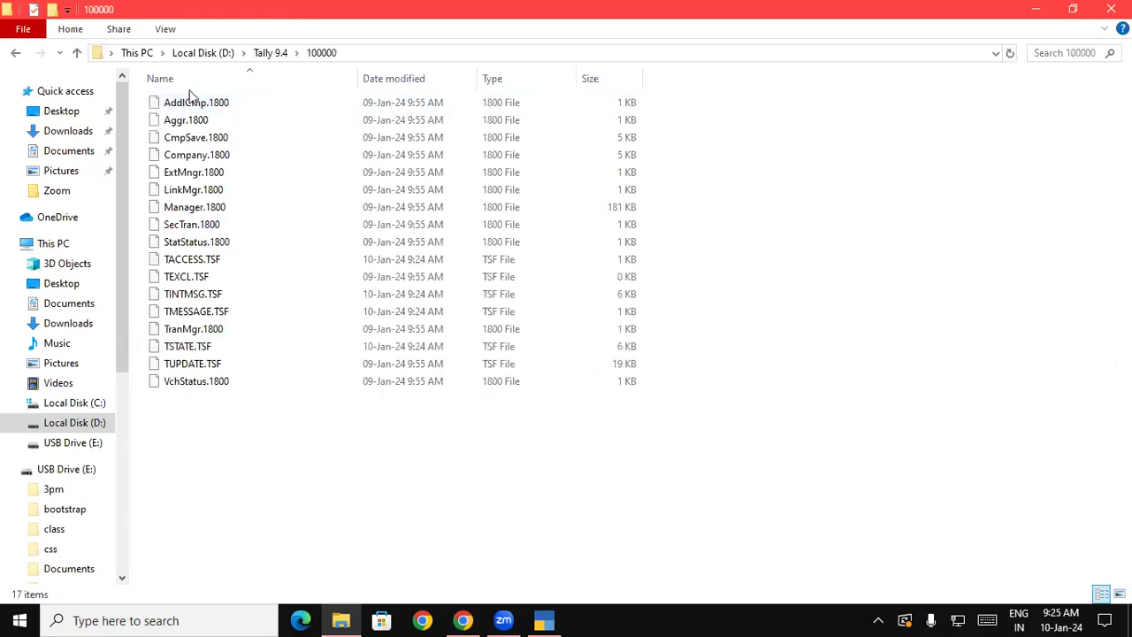
left_click_drag(209, 441, 298, 109)
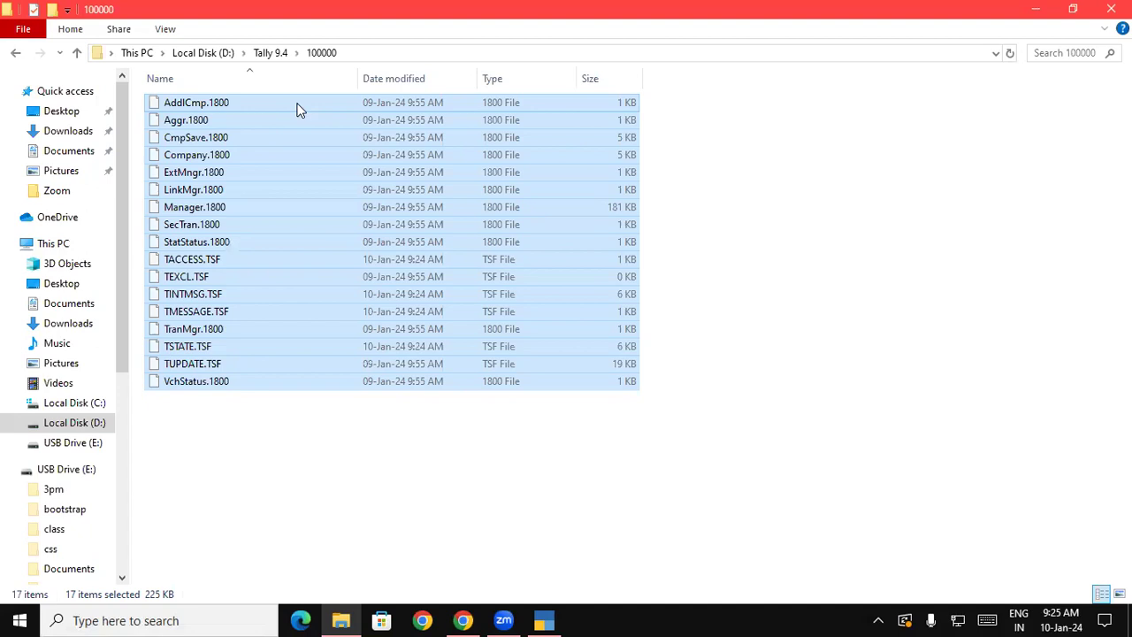
left_click(1111, 9)
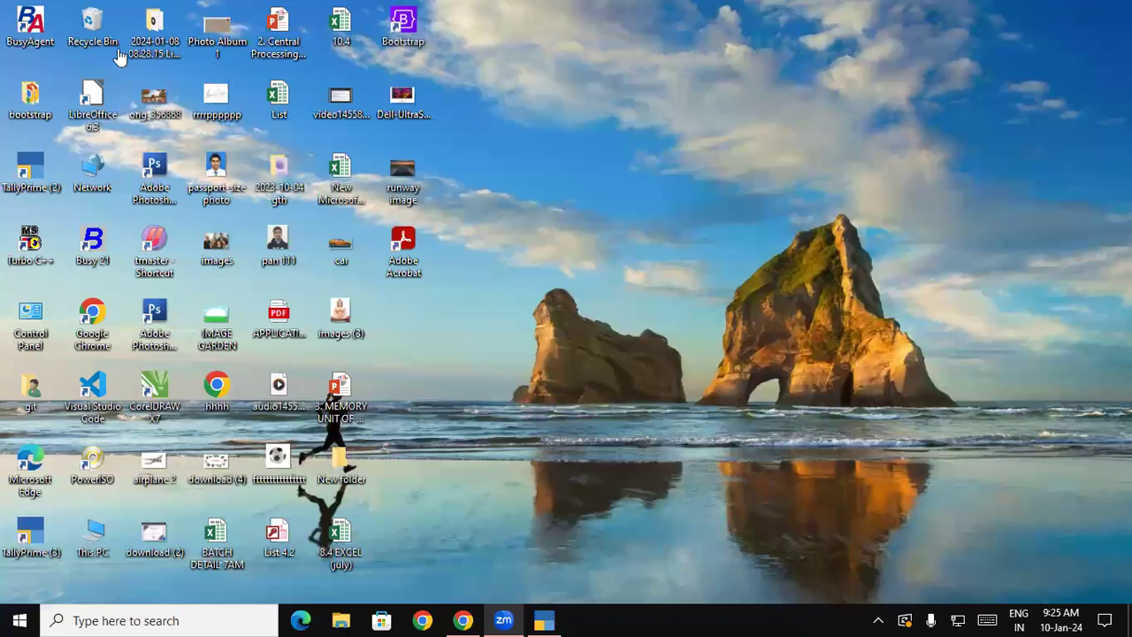
Switch to the PDF notes in Chrome and highlight ALT+F3 in the Select Company paragraph.
key("alt+Tab")
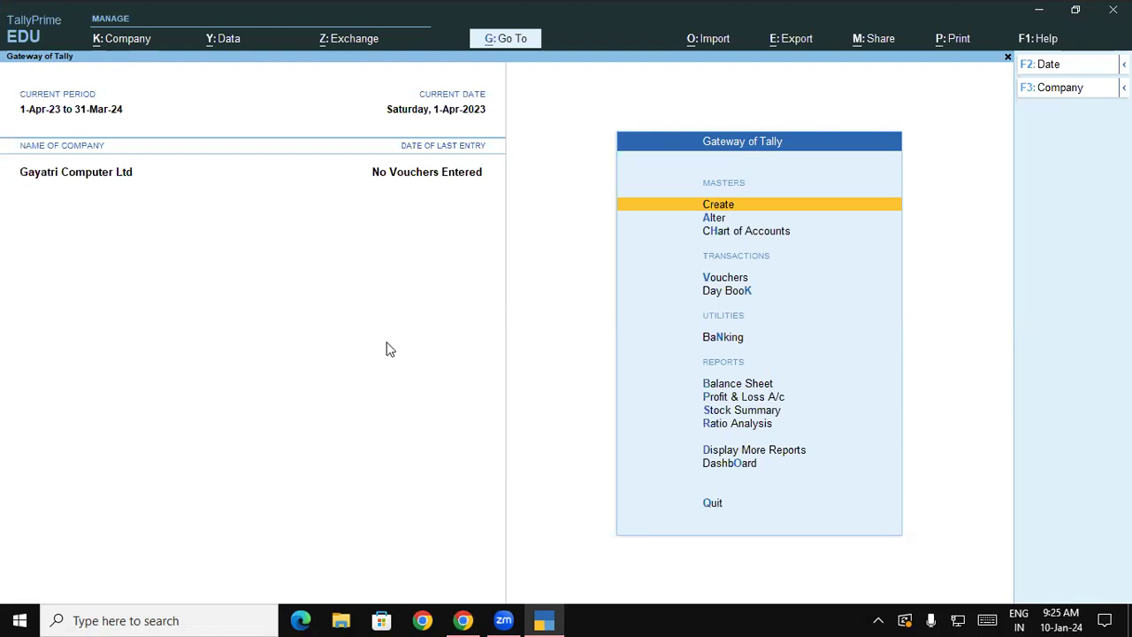
left_click(462, 620)
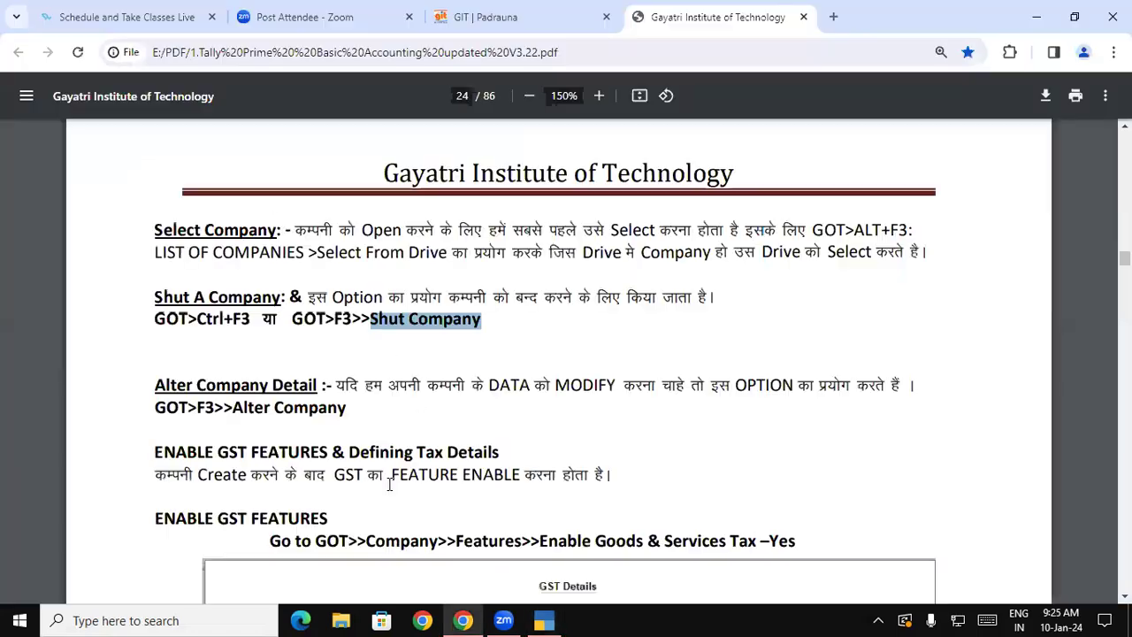
left_click(292, 311)
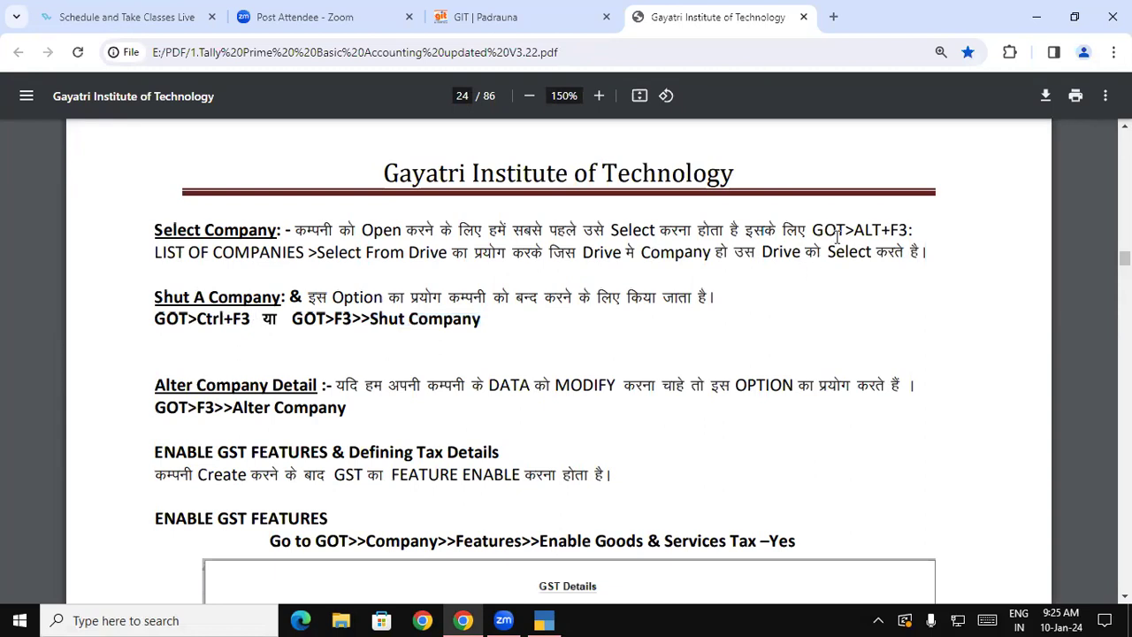
left_click_drag(854, 228, 902, 229)
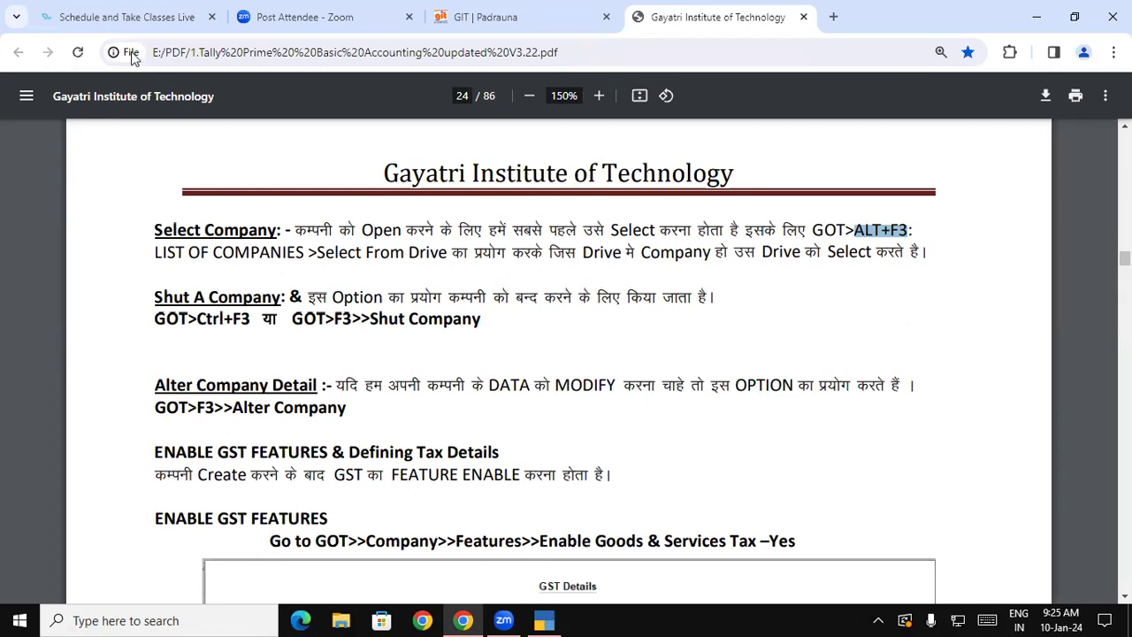
Return to TallyPrime and examine the available company commands and their shortcuts, leaving the list without choosing any.
key("alt+Tab")
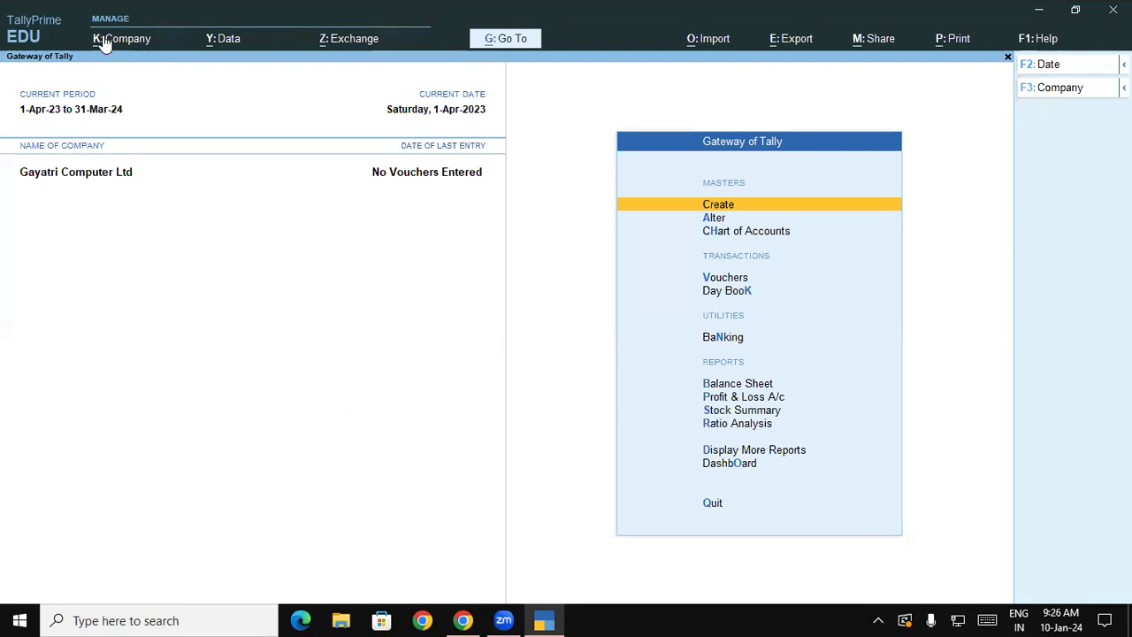
left_click(102, 40)
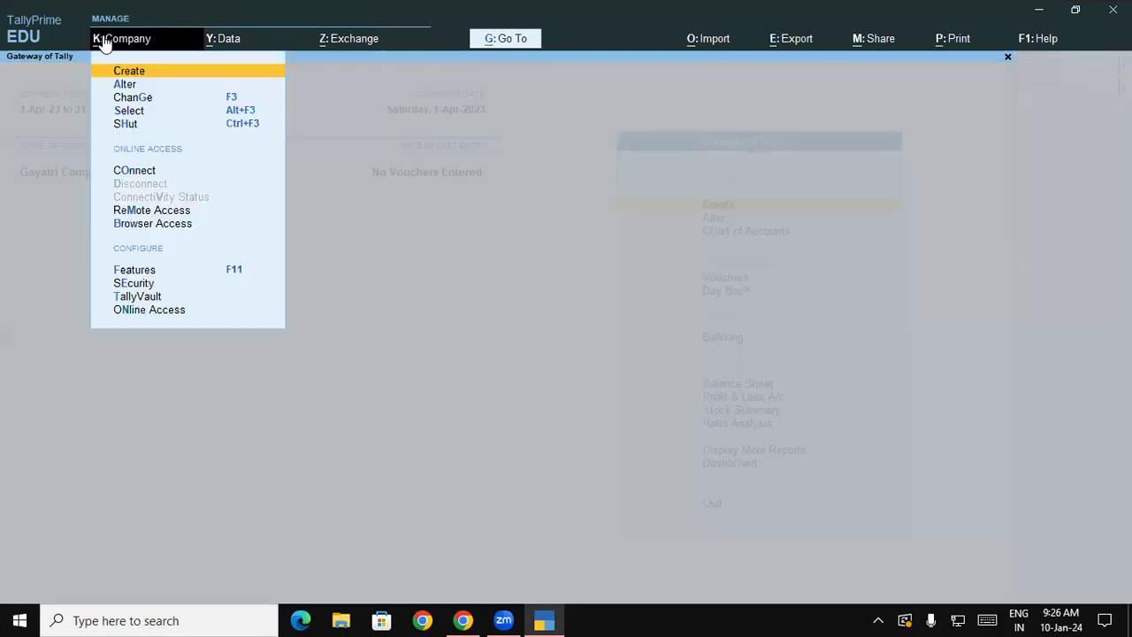
left_click(369, 225)
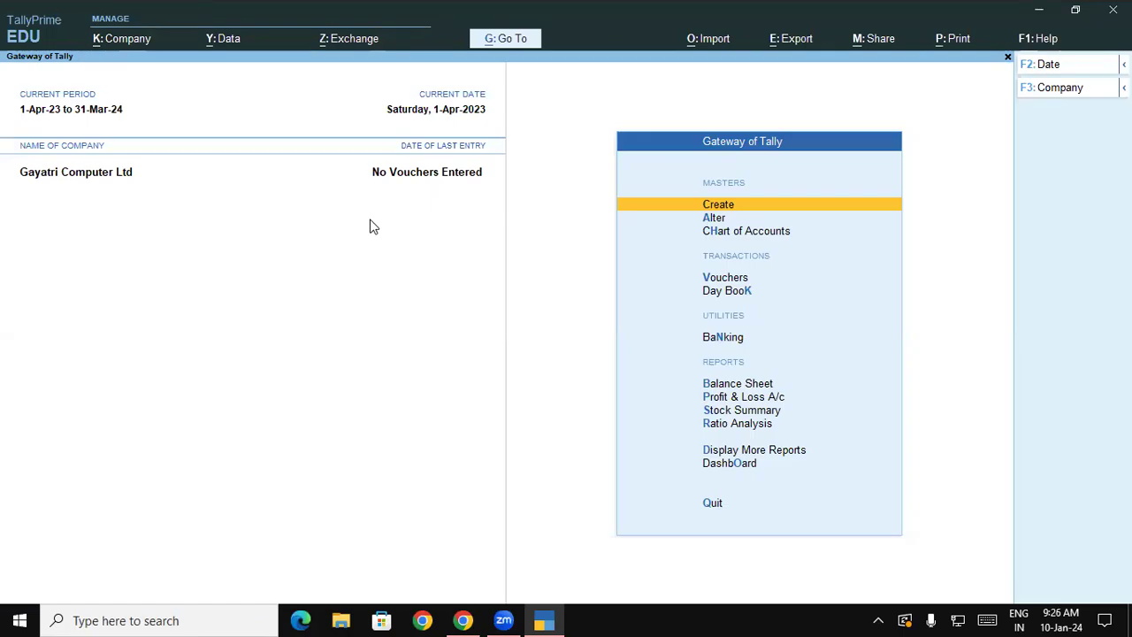
key("alt+k")
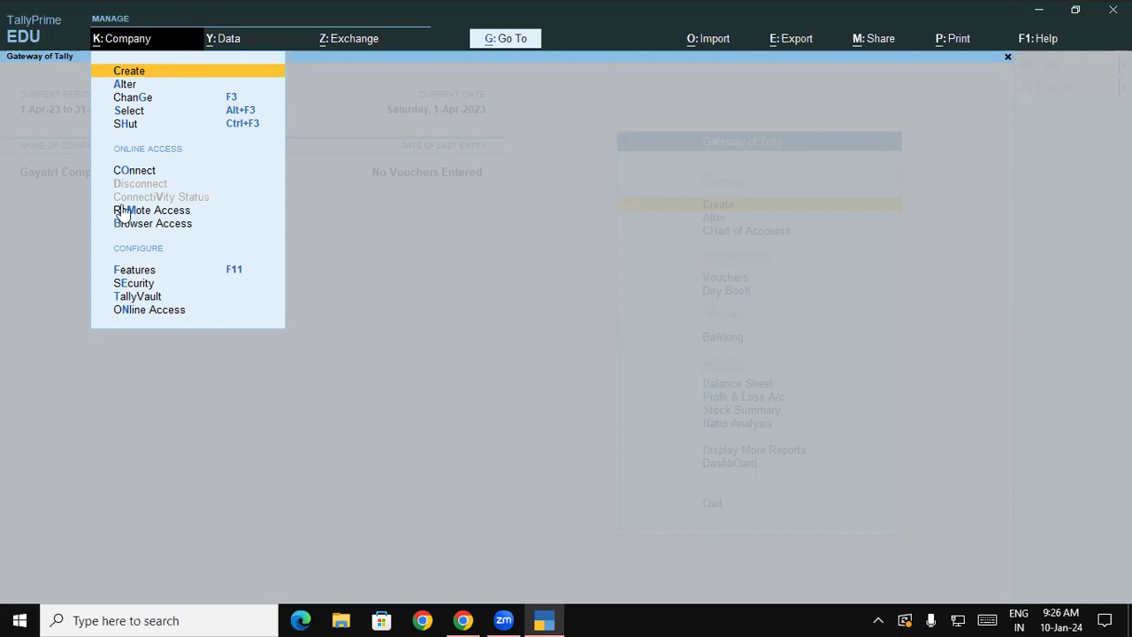
left_click(104, 114)
key("Down")
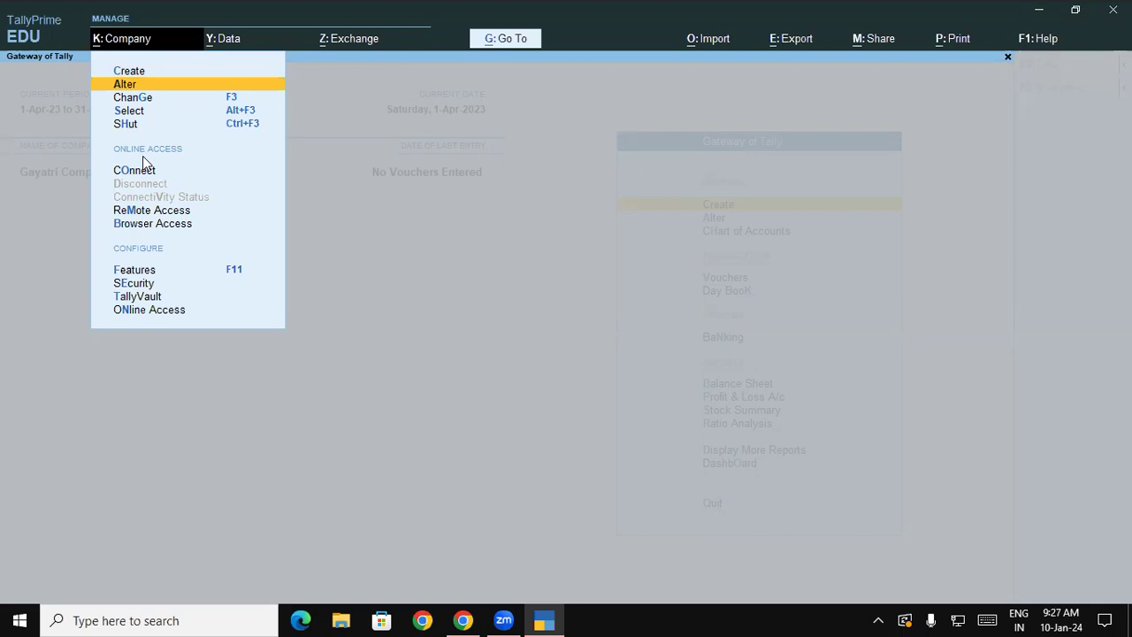
key("Up")
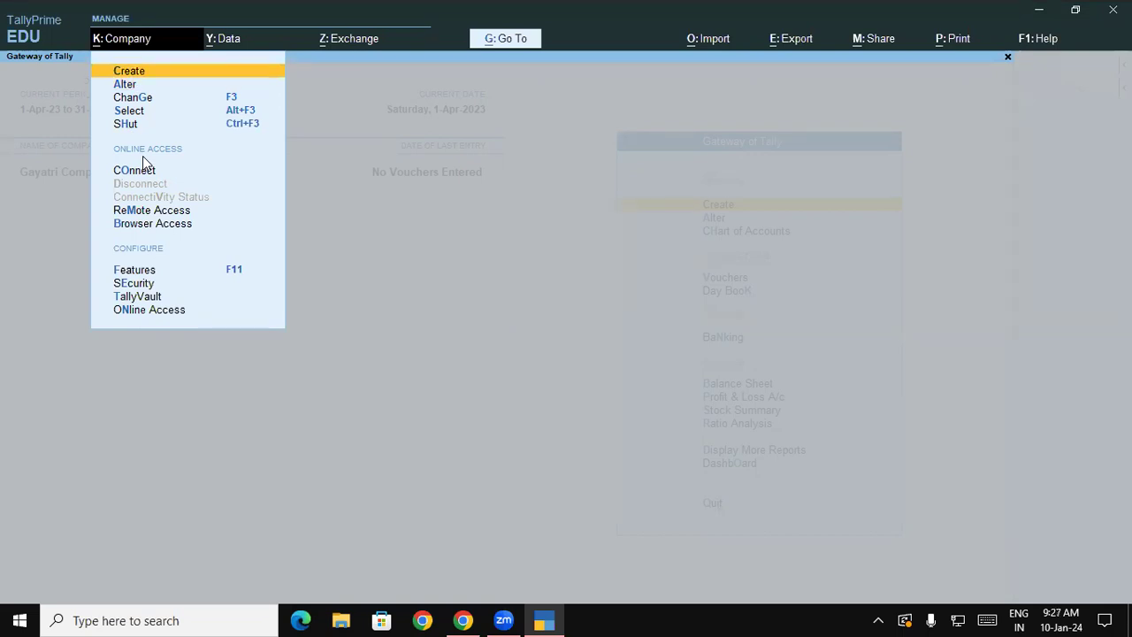
key("Escape")
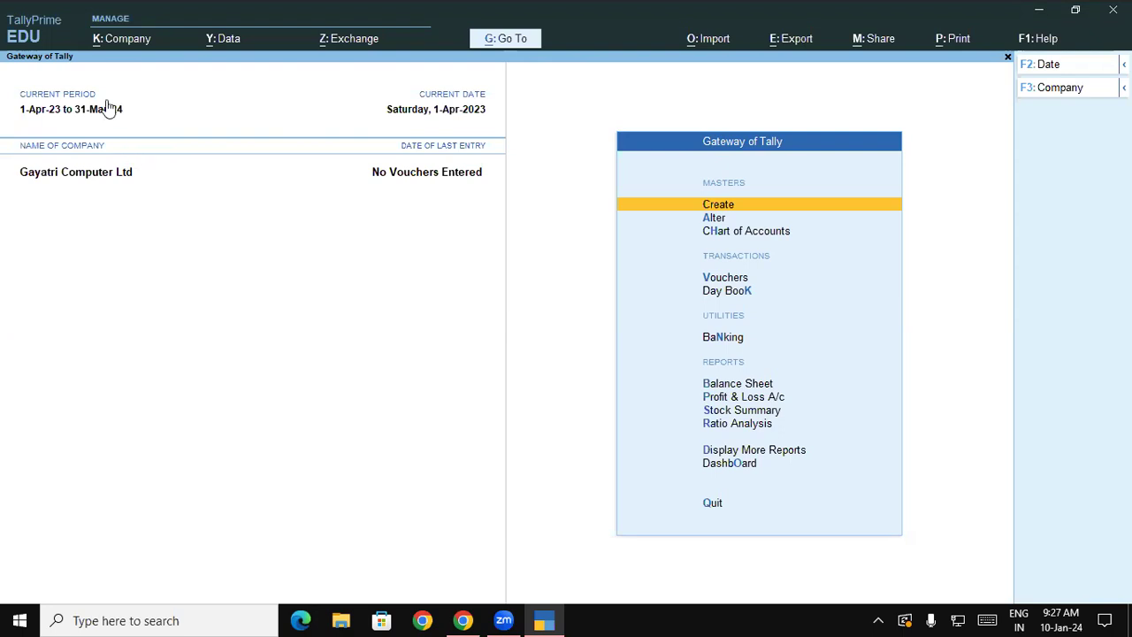
Open the Company Creation form, examine the folder choices for the Company Data Path, and quit without creating a company.
left_click(115, 44)
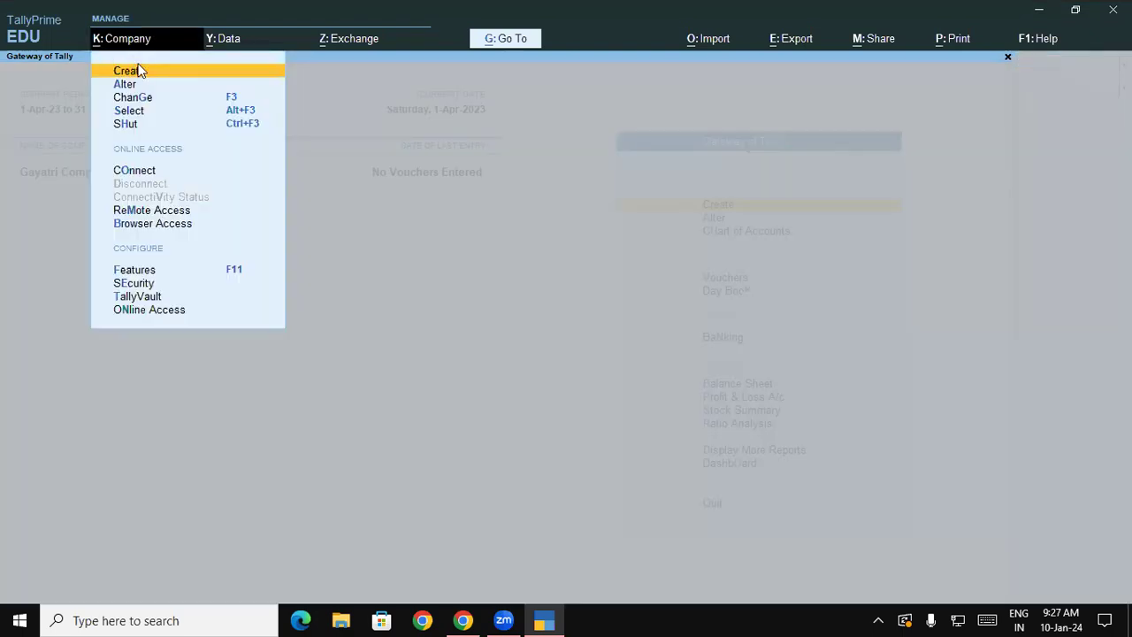
left_click(138, 70)
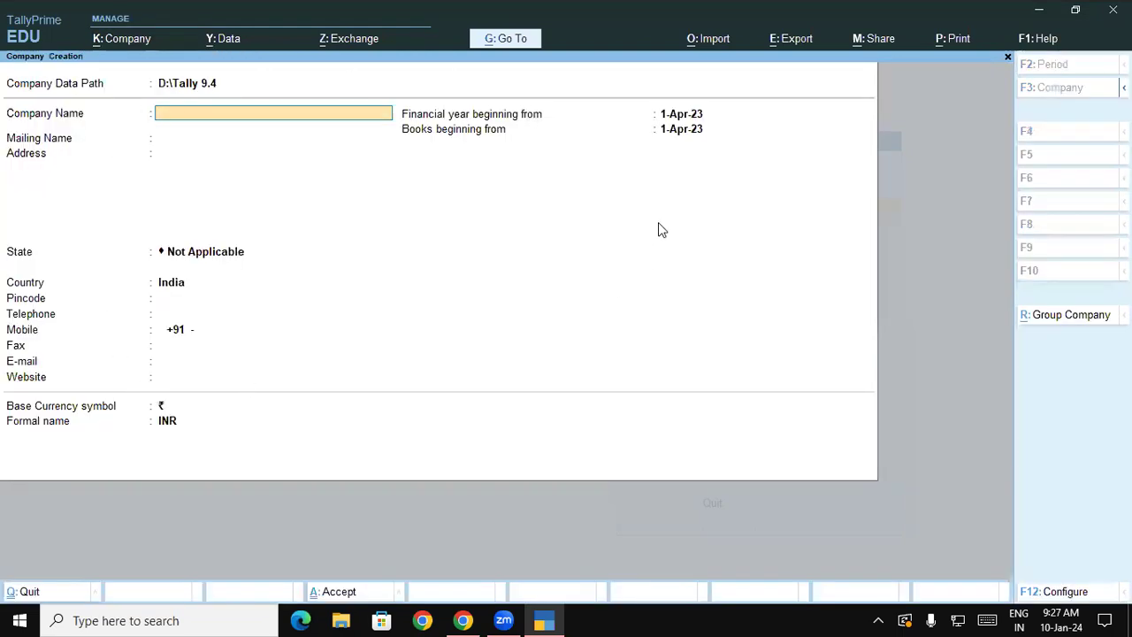
left_click(158, 78)
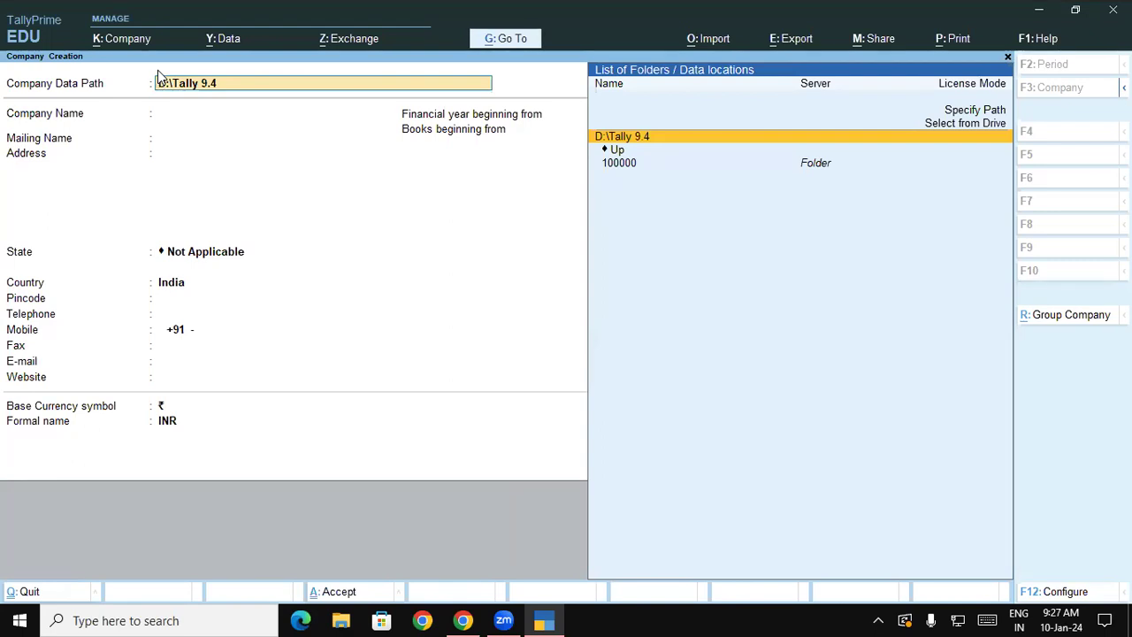
key("BackSpace")
key("BackSpace")
key("BackSpace")
key("BackSpace")
key("BackSpace")
key("BackSpace")
key("BackSpace")
key("BackSpace")
key("BackSpace")
key("BackSpace")
key("BackSpace")
key("BackSpace")
key("Escape")
key("y")
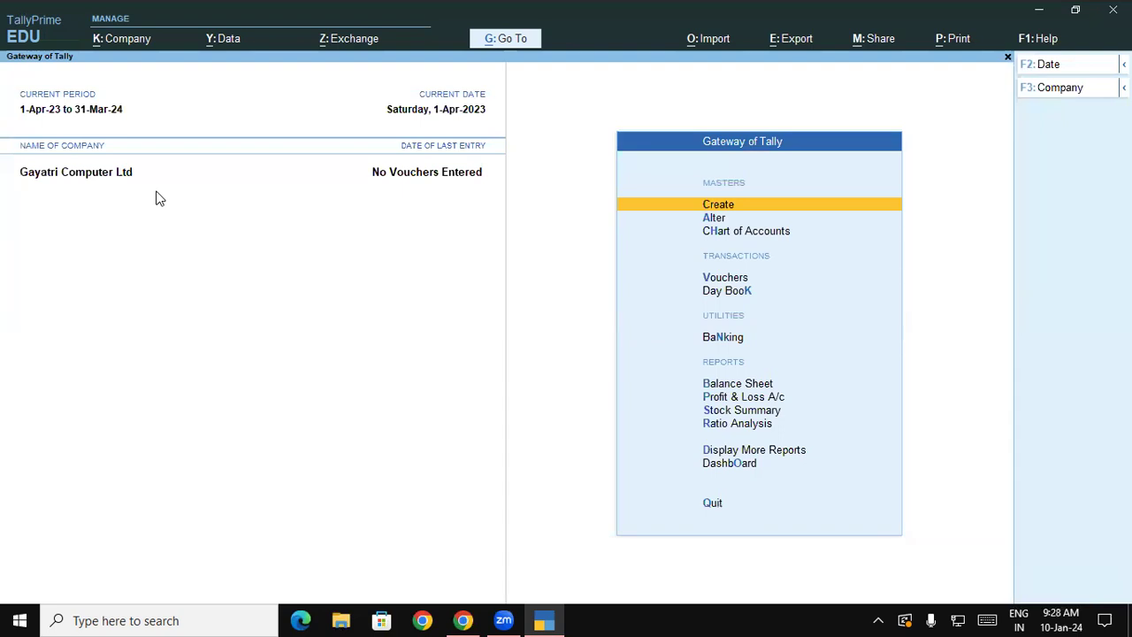
View the list of masters offered for alteration from the Gateway of Tally and leave it.
left_click(126, 42)
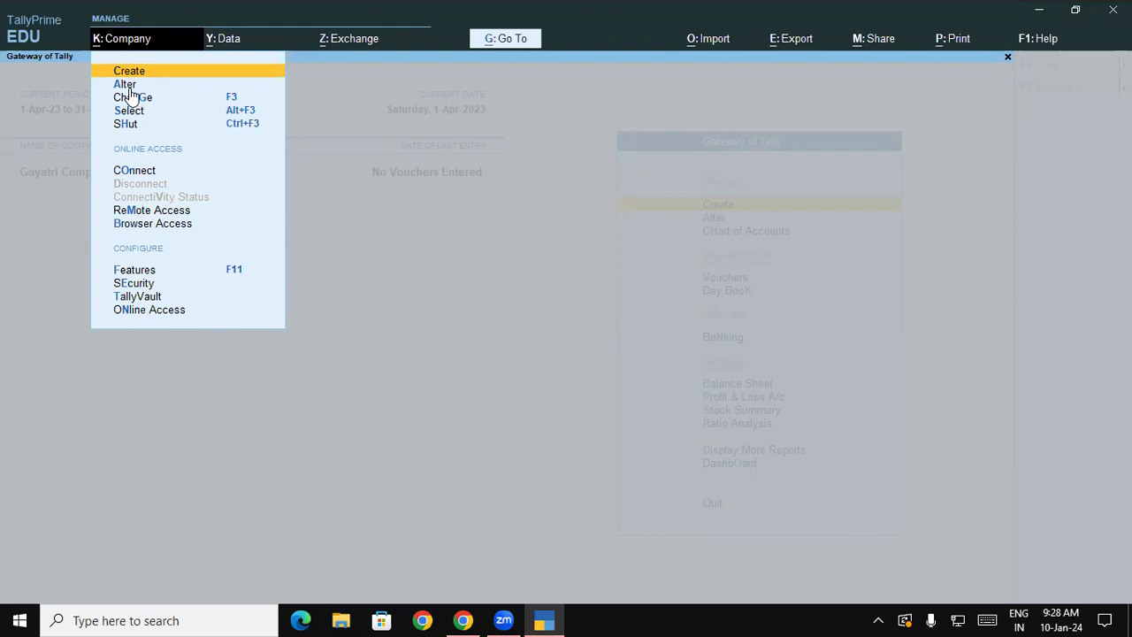
key("Escape")
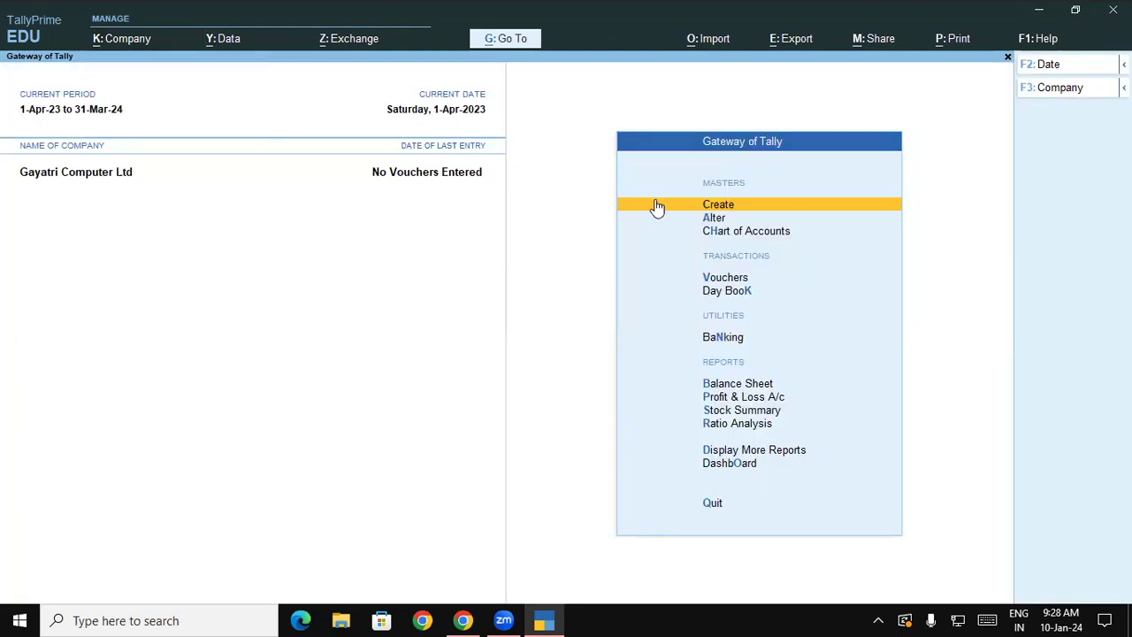
left_click(710, 219)
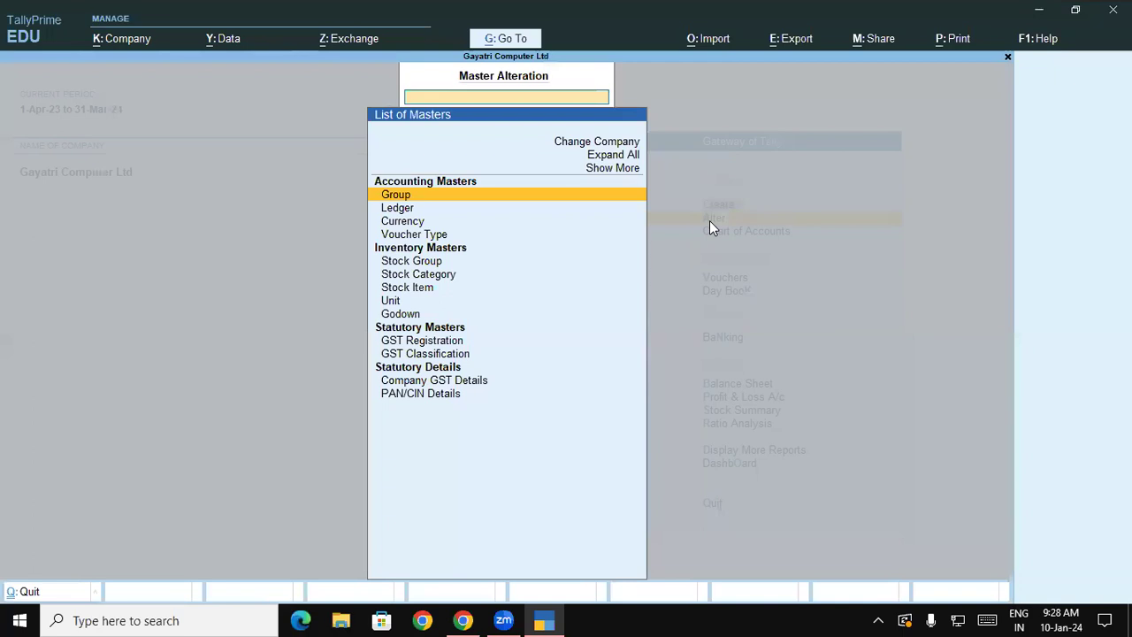
key("Escape")
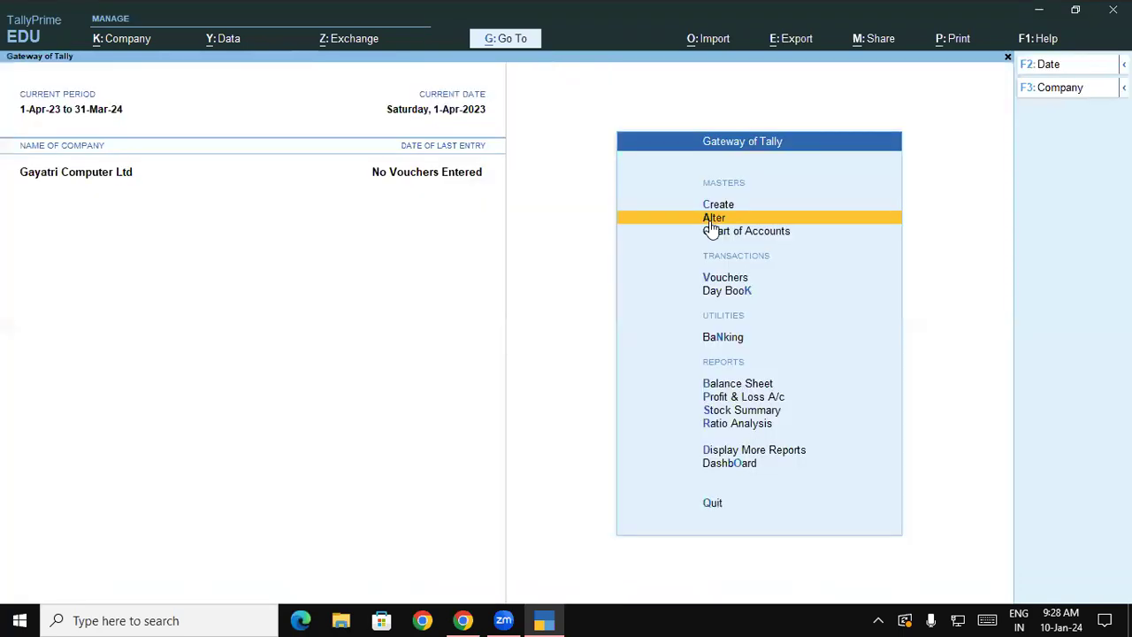
Alter Gayatri Computer Ltd by adding a pin code line below the existing address lines, and accept the changes.
left_click(134, 40)
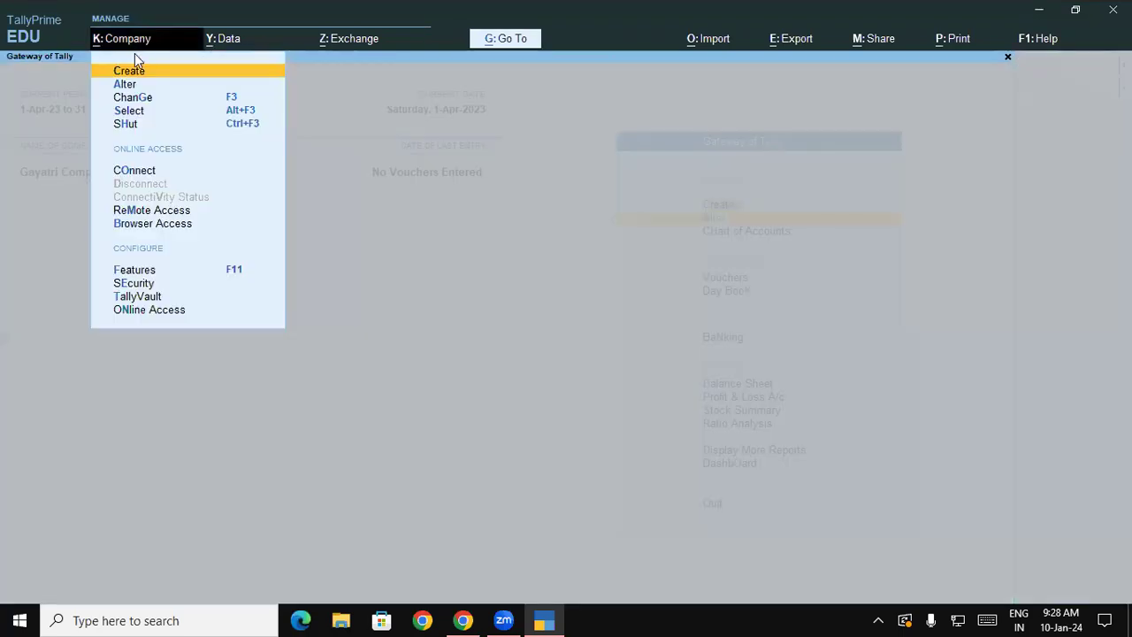
left_click(124, 86)
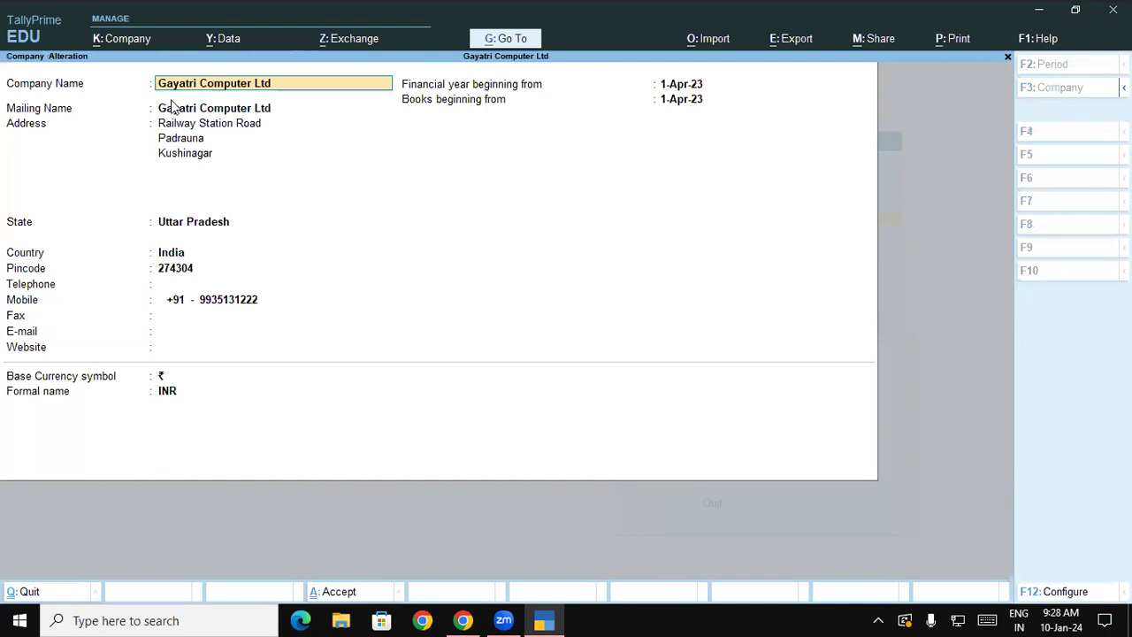
key("Return")
key("Return")
key("Return")
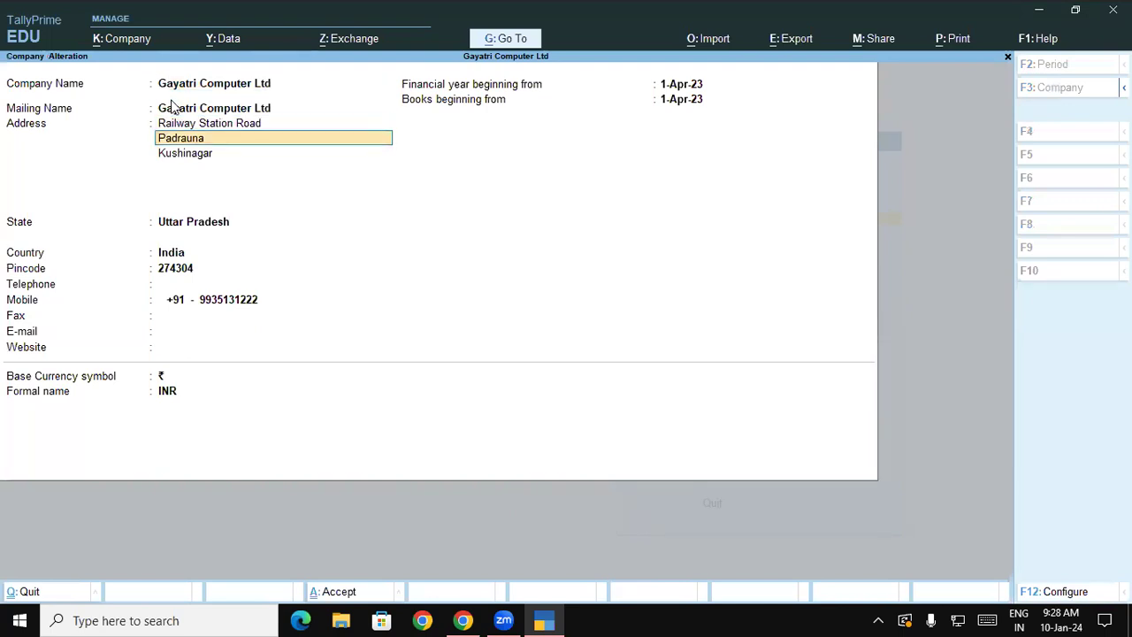
key("Return")
key("Return")
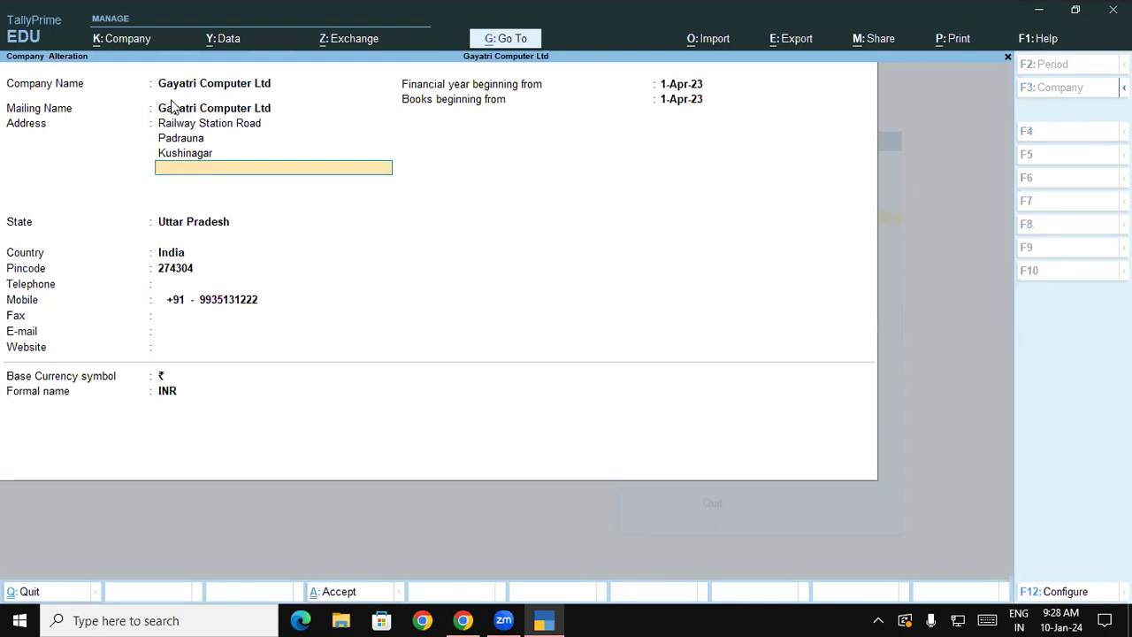
type("Pin Code 27430")
key("Return")
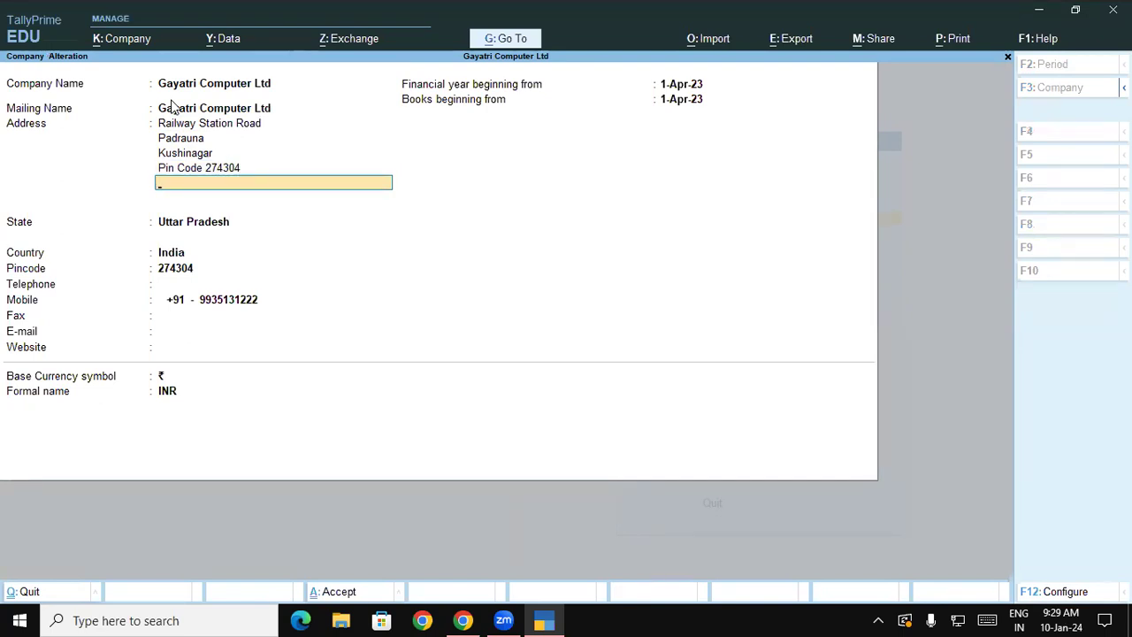
key("ctrl")
key("ctrl+a")
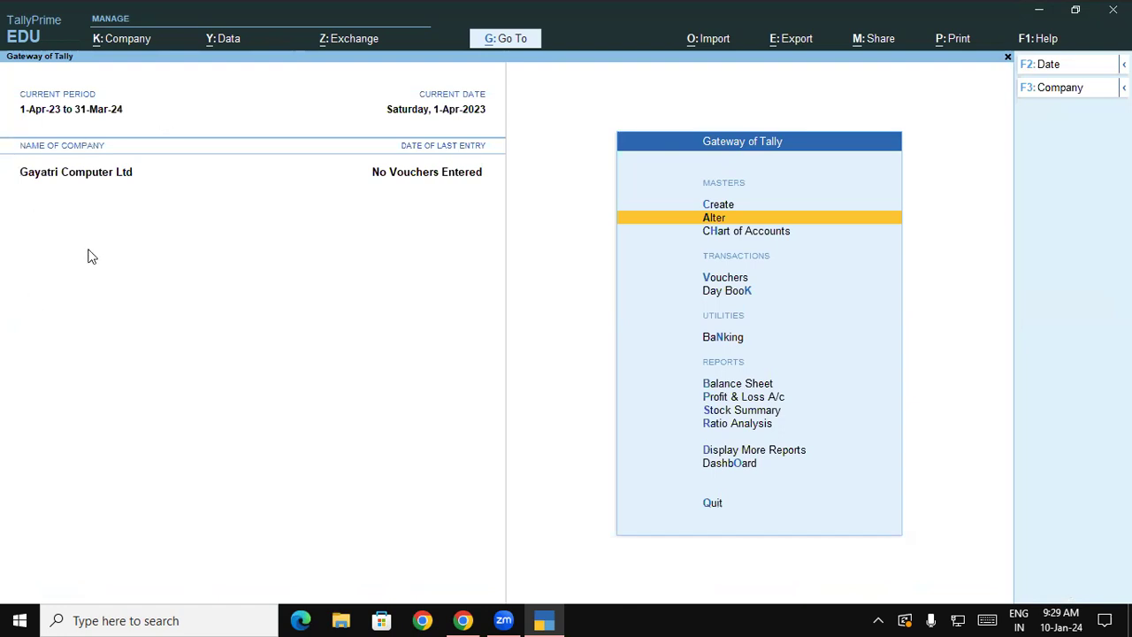
Reopen the Company Alteration form of Gayatri Computer Ltd to review its details, quitting without saving any changes.
left_click(110, 39)
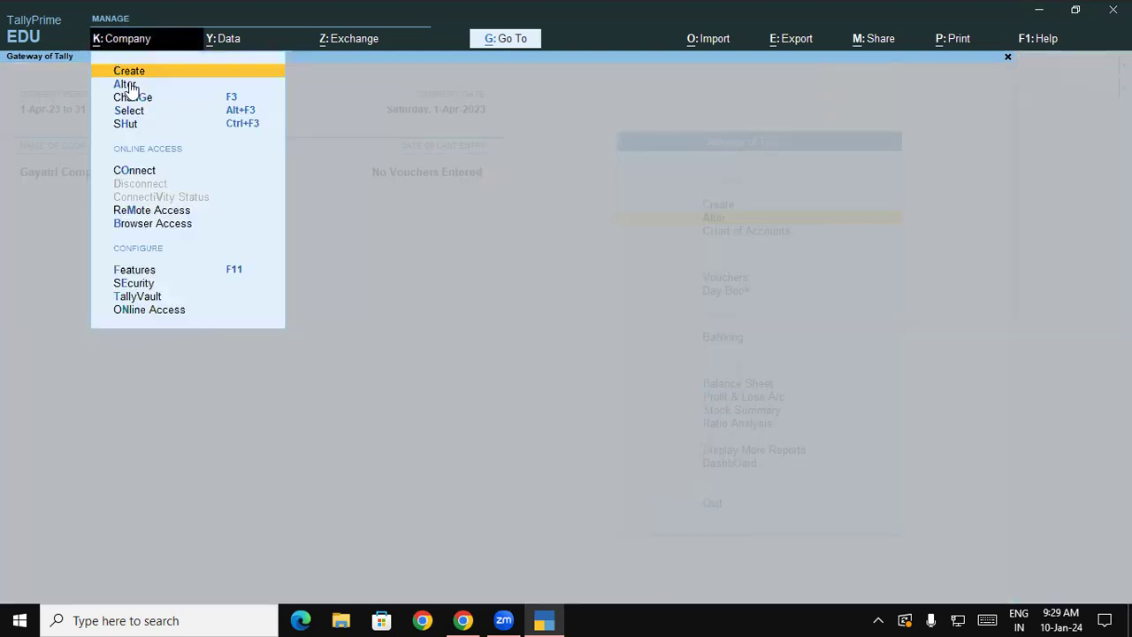
left_click(126, 85)
key("BackSpace")
key("Escape")
key("y")
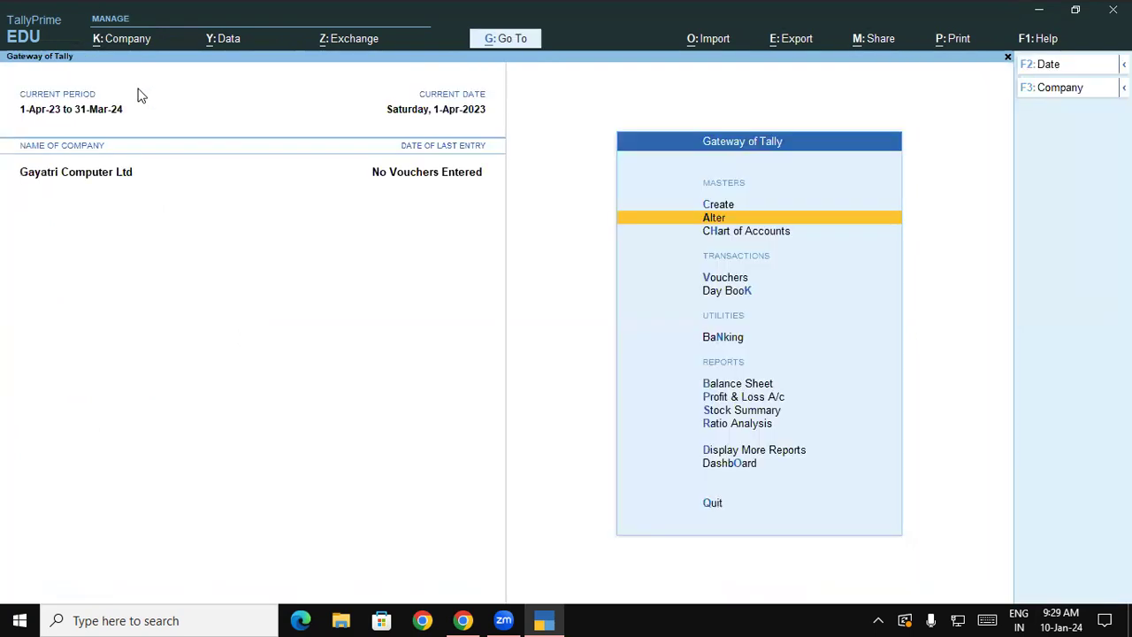
key("alt+k")
key("a")
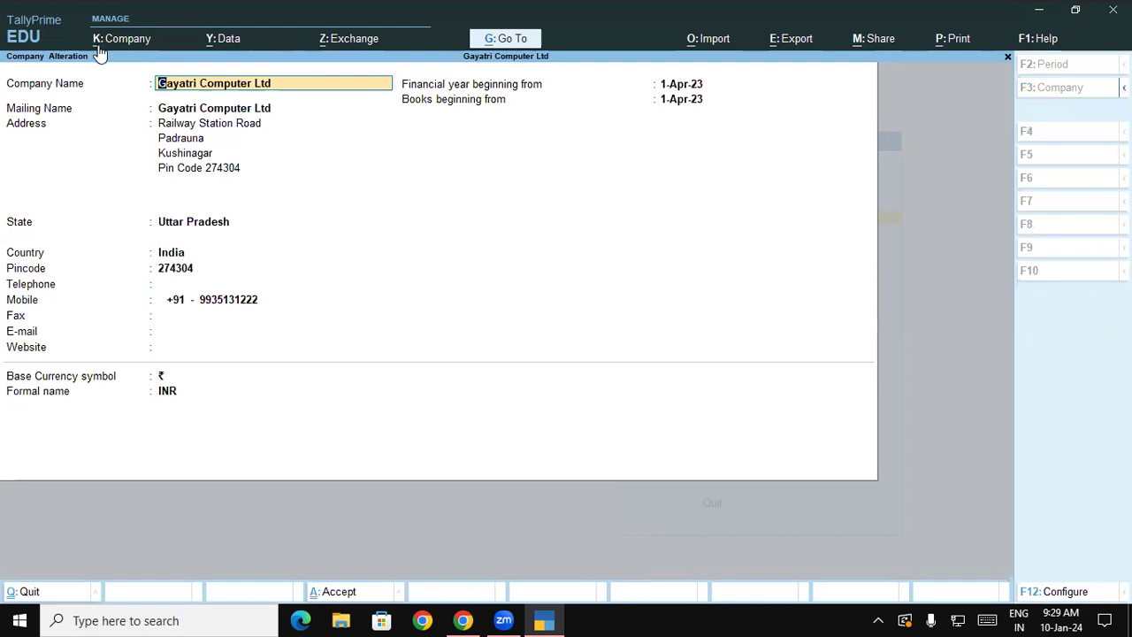
key("Escape")
key("Escape")
key("y")
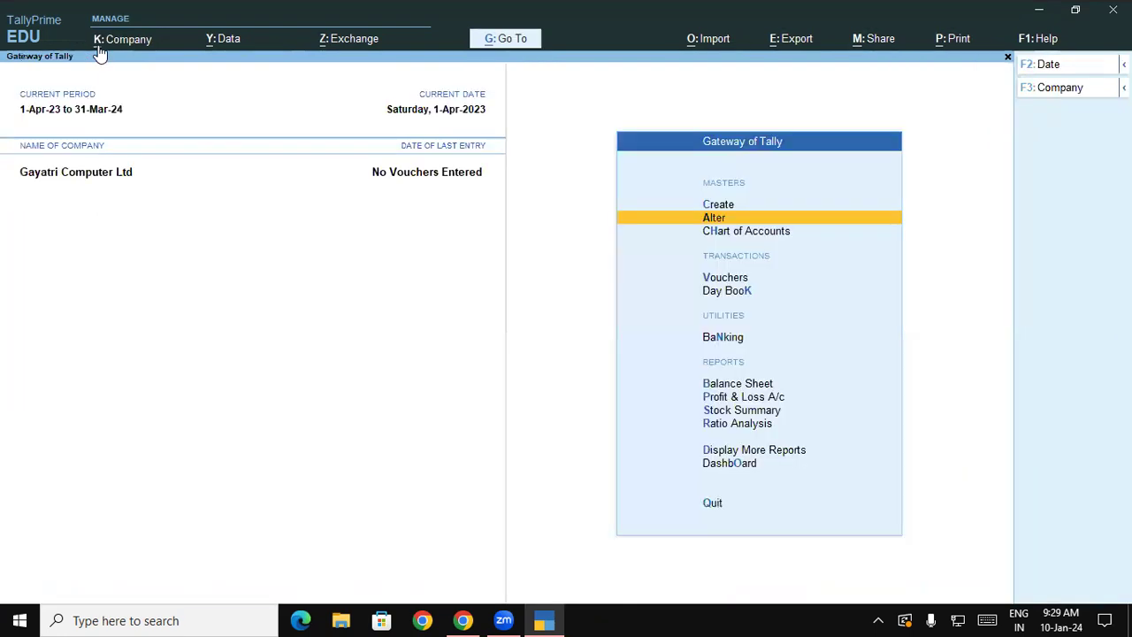
Shut Gayatri Computer Ltd by way of the Change Company list, confirming the closure.
left_click(100, 53)
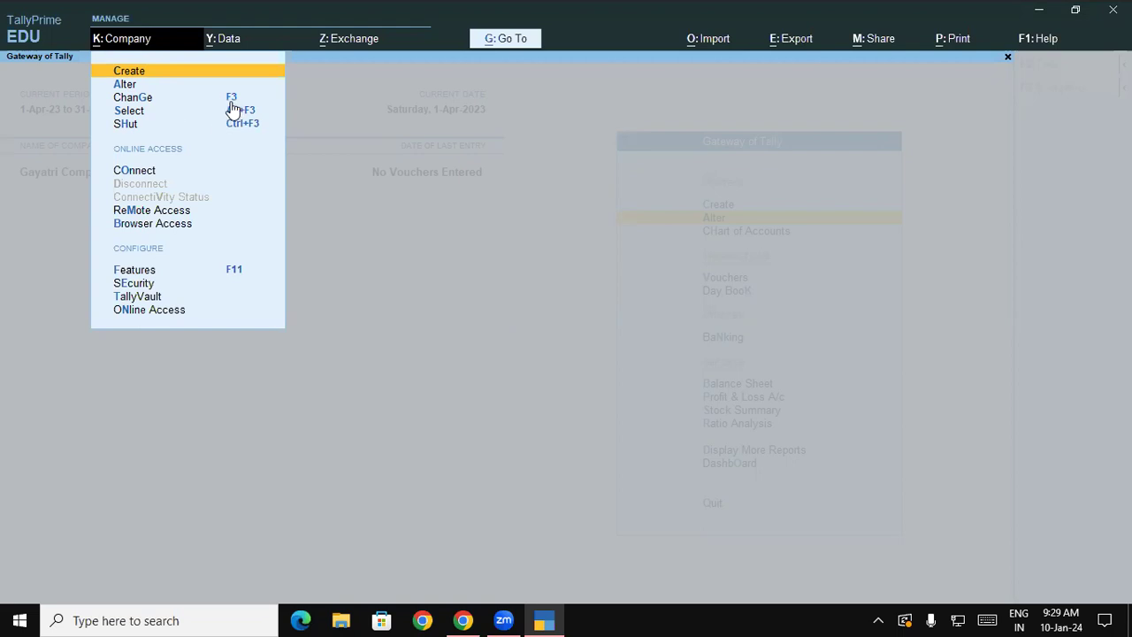
left_click(400, 153)
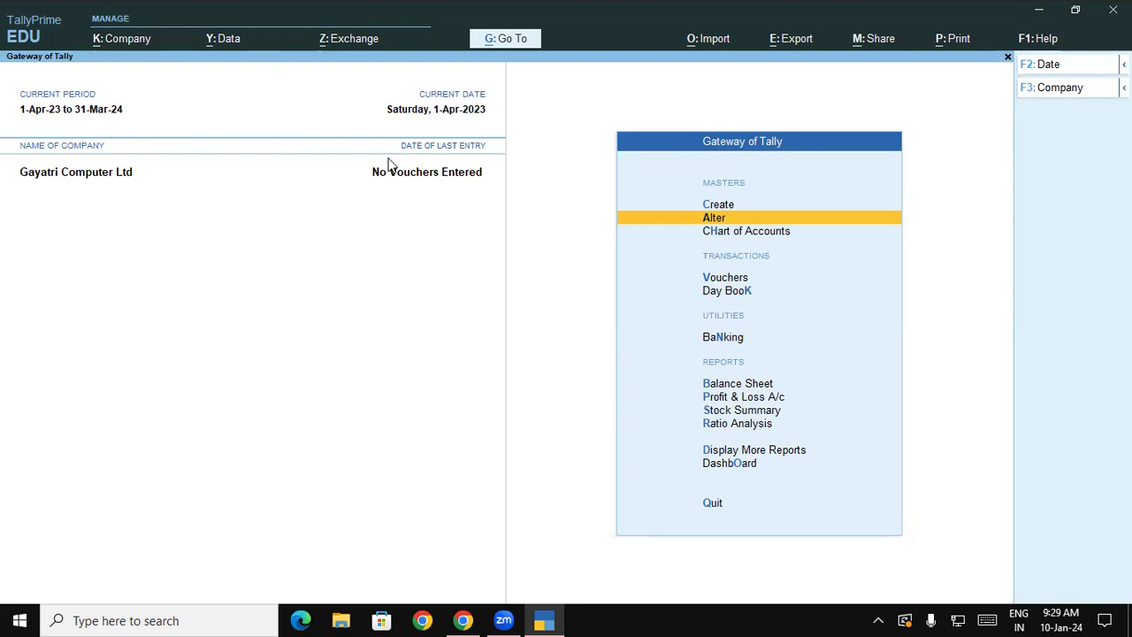
key("F3")
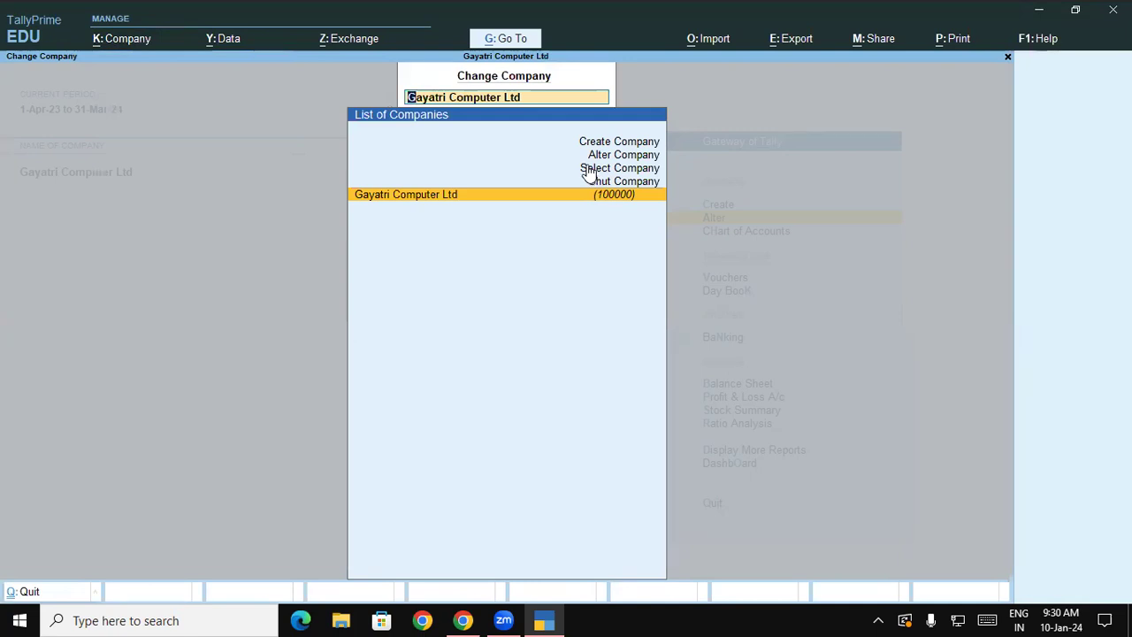
key("Up")
key("Return")
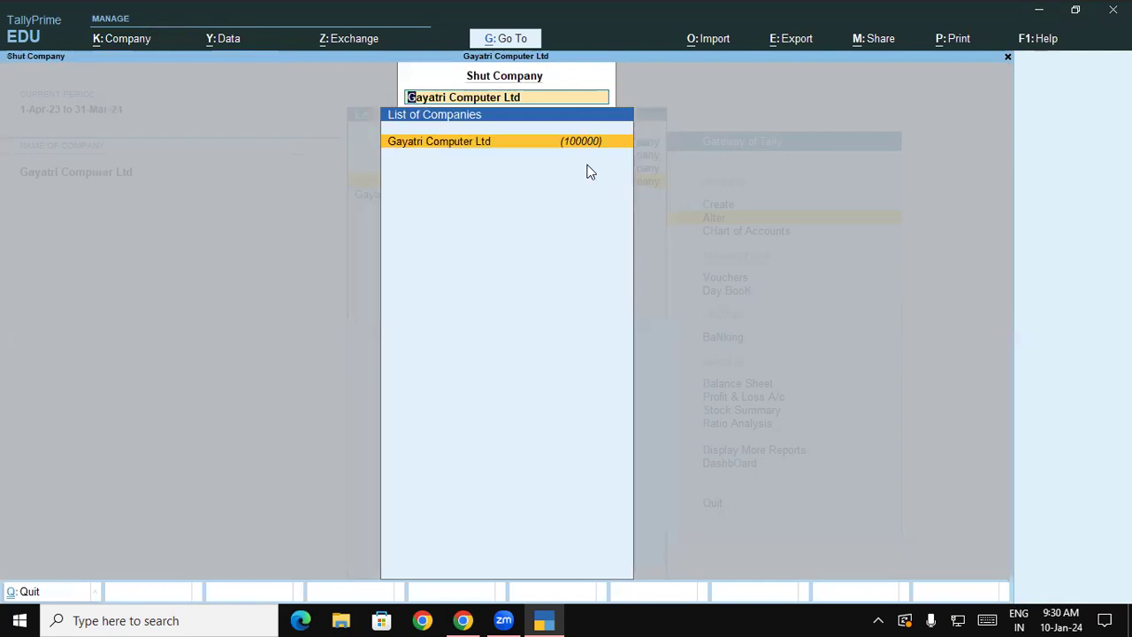
key("Return")
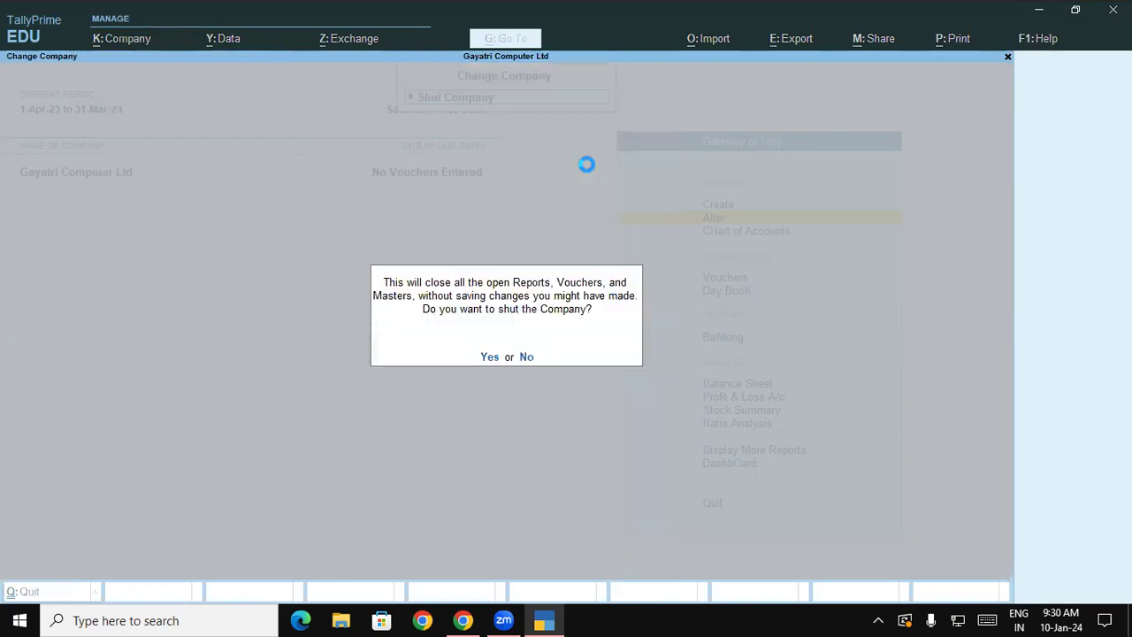
key("Return")
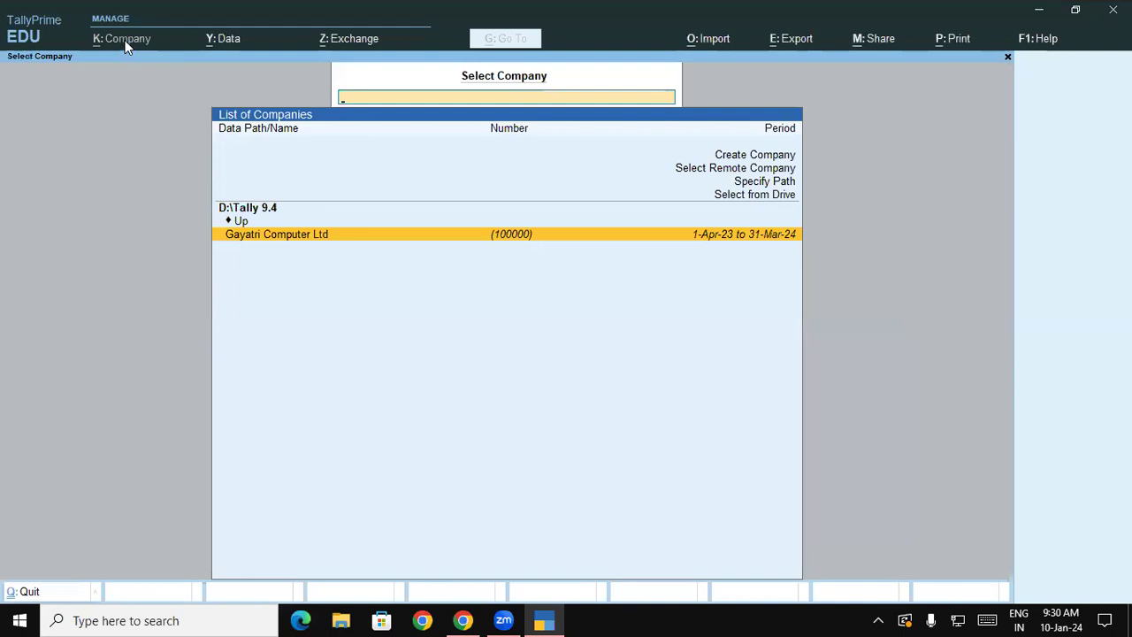
Select from Drive the D:\ drive's Tally 9.4 folder and load Gayatri Computer Ltd.
left_click(757, 198)
left_click(758, 198)
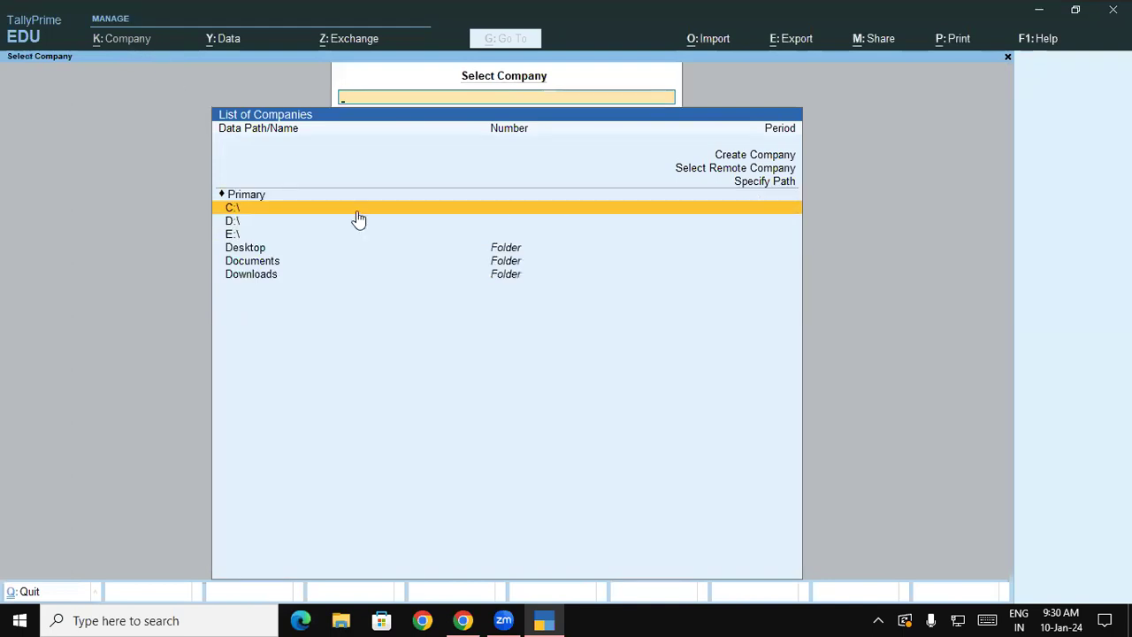
left_click(231, 222)
type("ta")
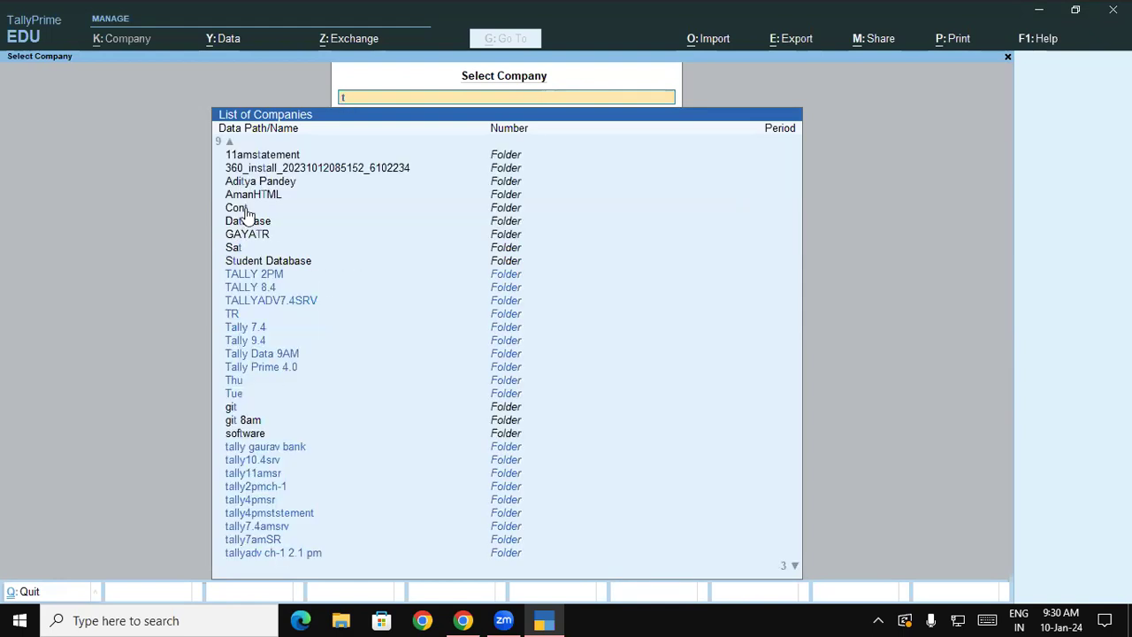
key("Down")
key("Down")
key("Down")
key("Down")
key("Down")
key("Return")
key("Return")
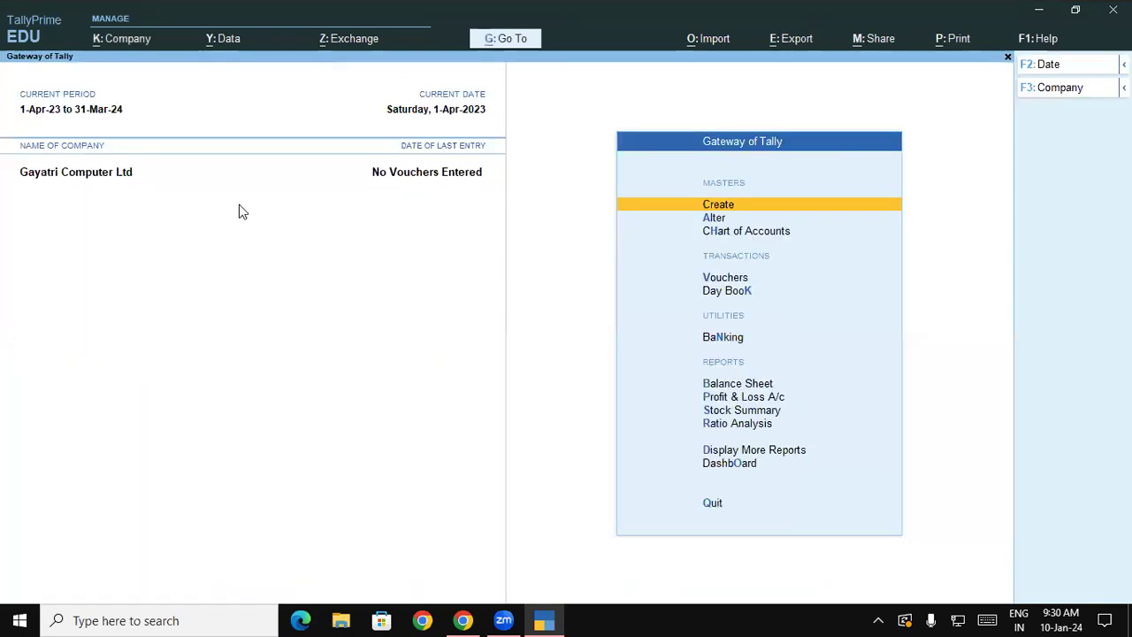
Browse the Select Company list up from D:\Tally 9.4 to the contents of D:\, and leave without loading another company.
left_click(131, 40)
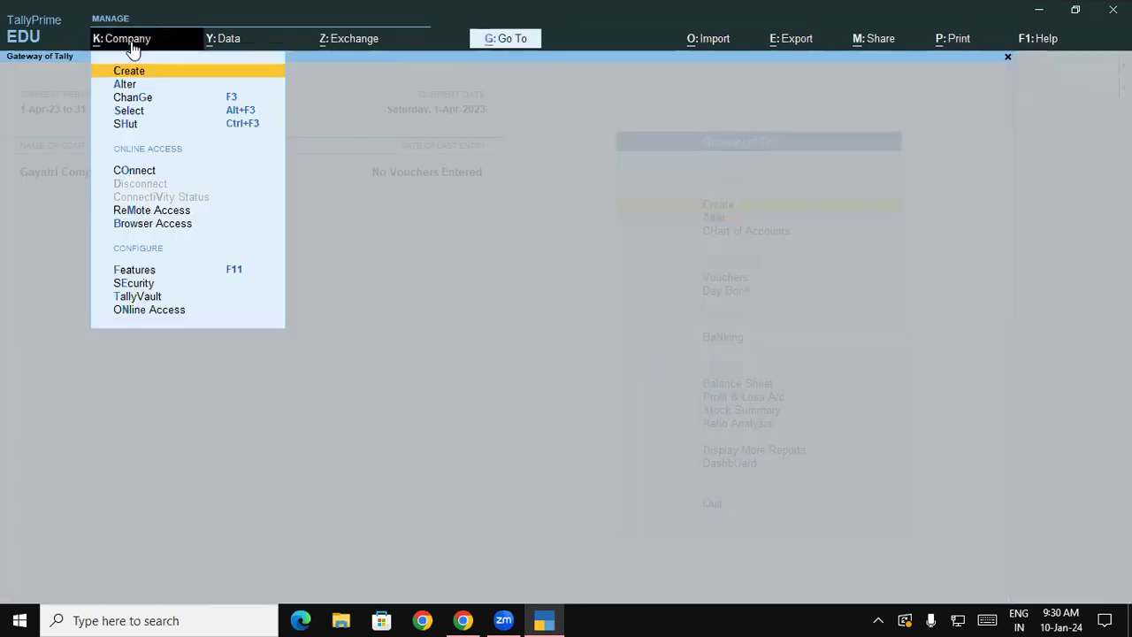
left_click(129, 109)
key("Up")
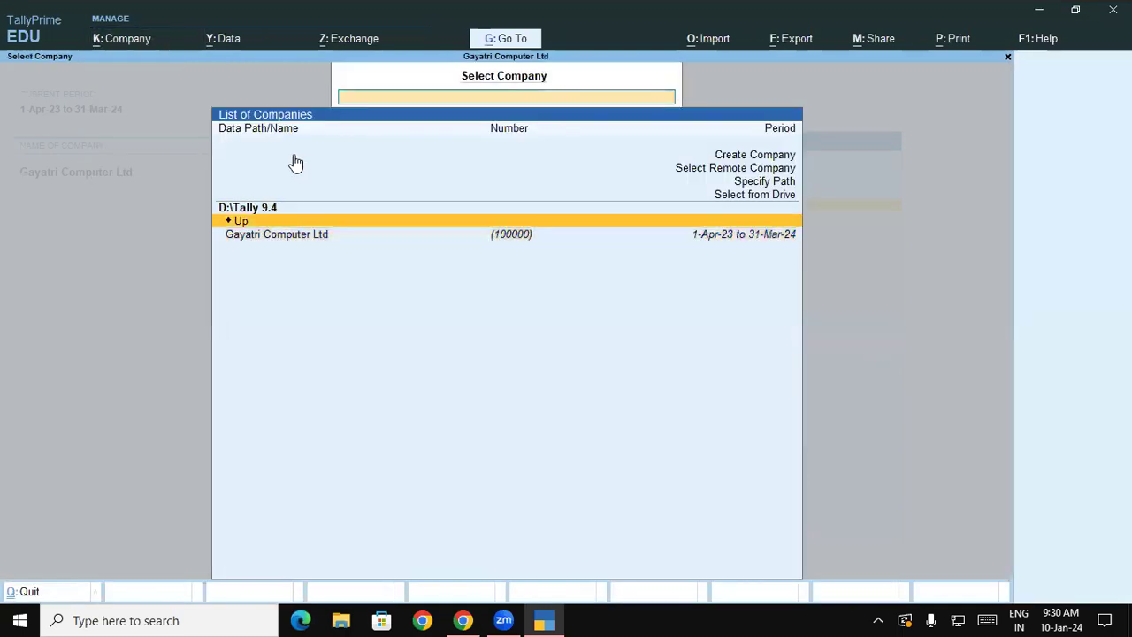
key("Return")
key("Return")
key("Down")
key("Return")
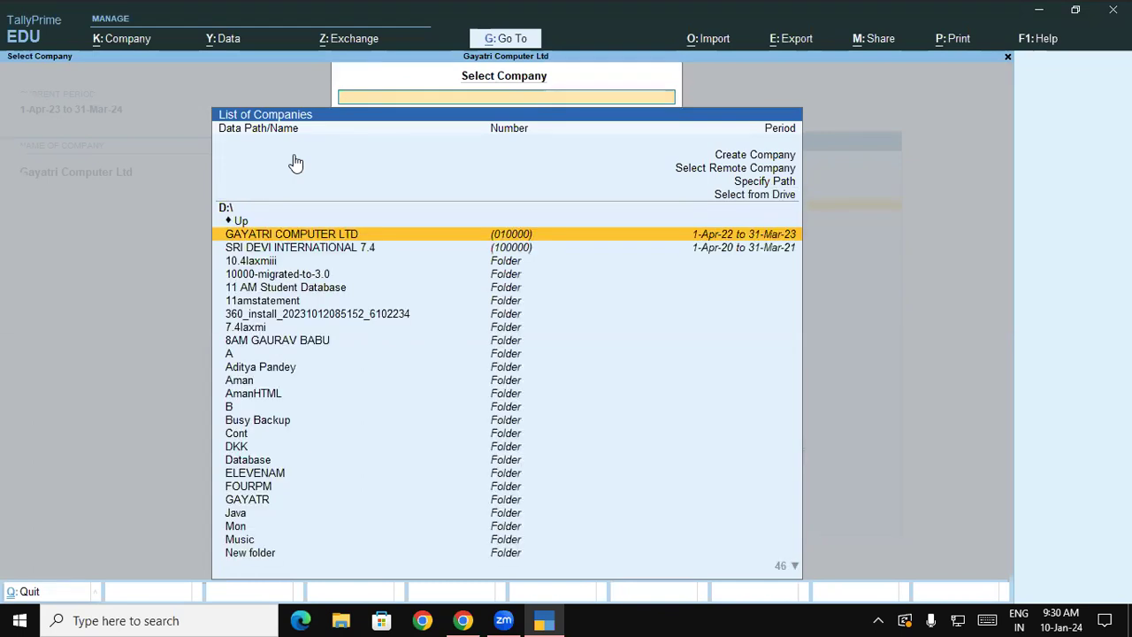
key("Escape")
key("Escape")
key("n")
View the company management commands and the list of masters offered for creation, leaving both without creating anything.
left_click(137, 43)
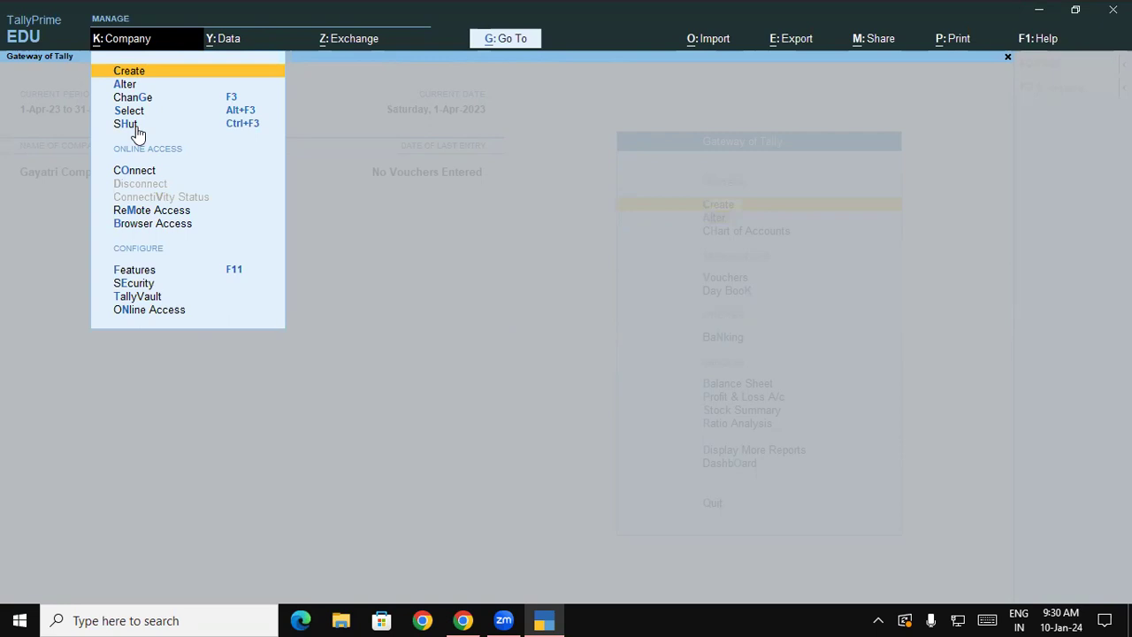
key("Escape")
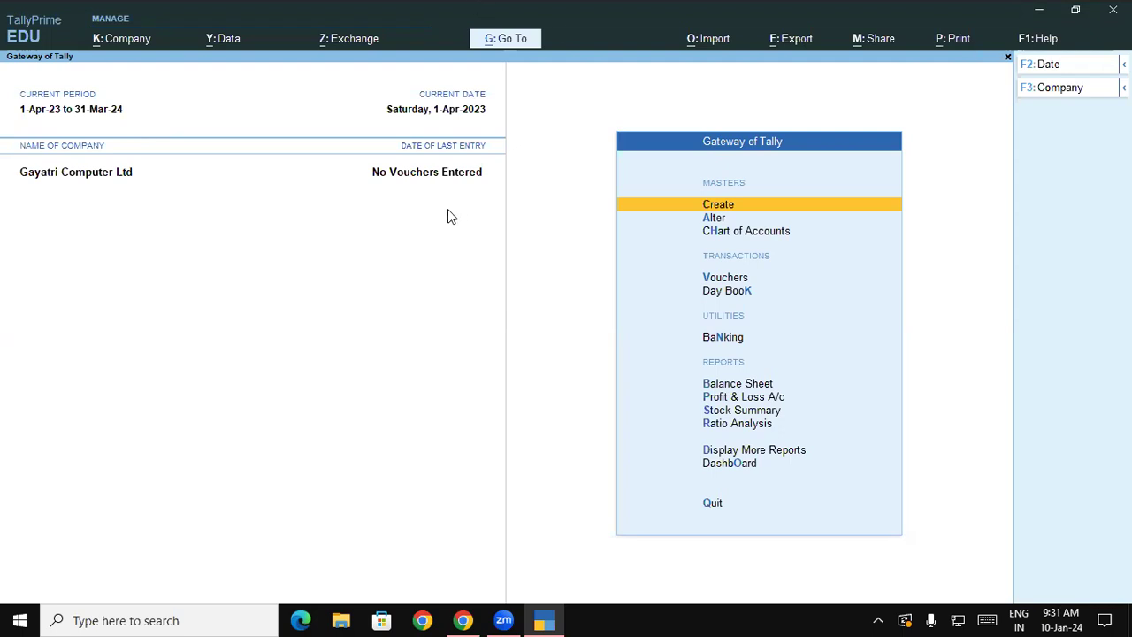
key("Return")
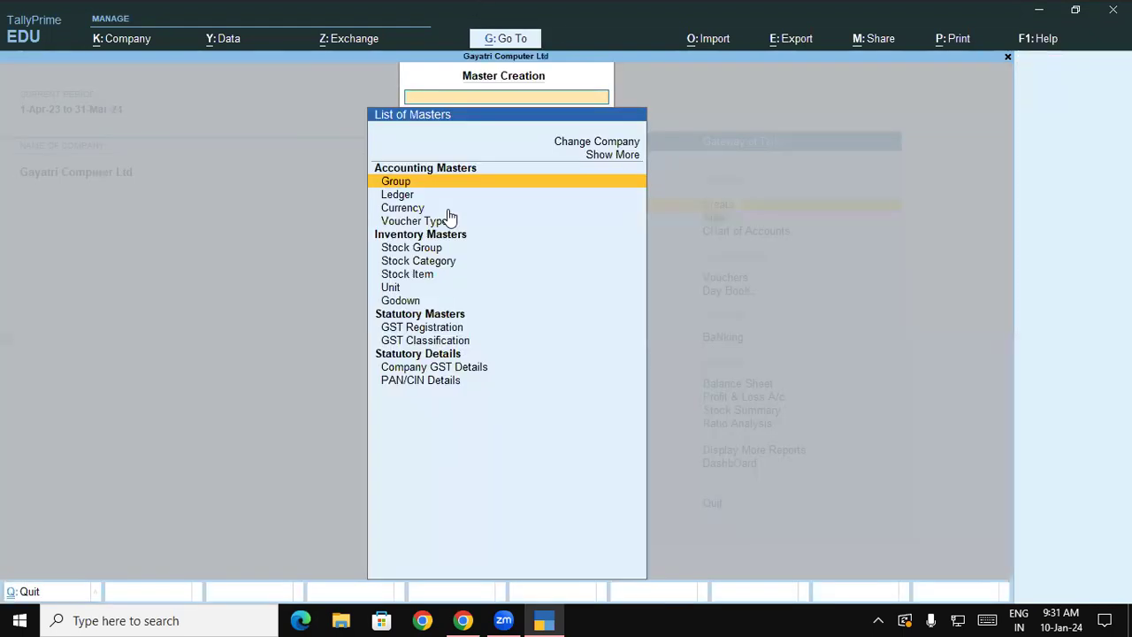
key("Escape")
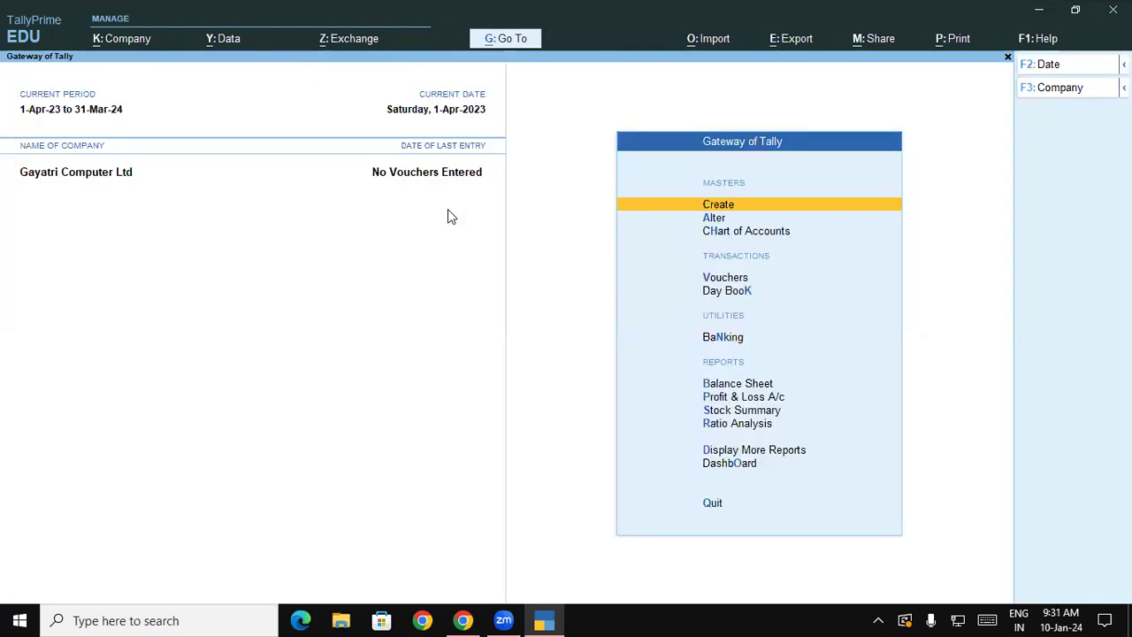
Switch to the PDF notes in Chrome and review the Alter Company Detail and Enable GST Features sections.
left_click(461, 618)
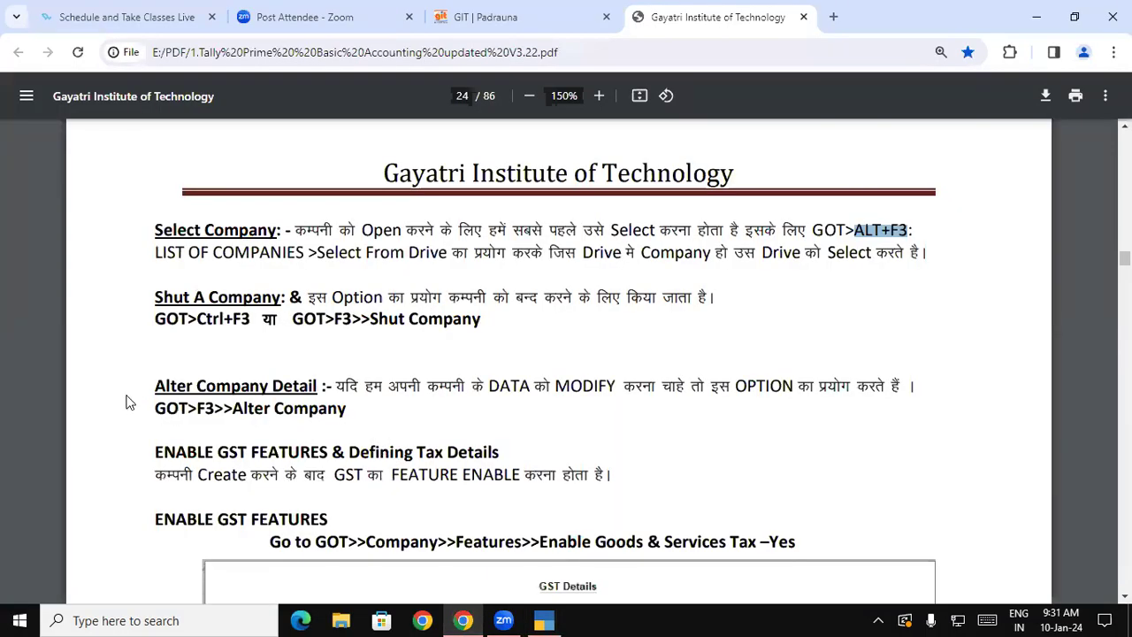
left_click_drag(156, 385, 913, 391)
left_click(353, 409)
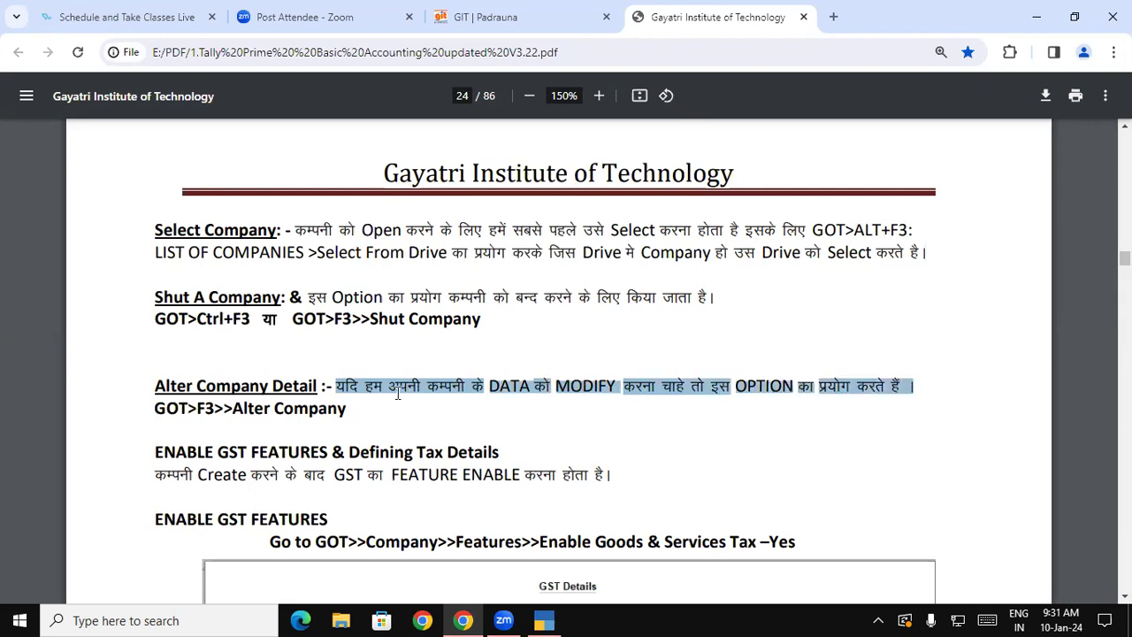
left_click_drag(152, 409, 347, 409)
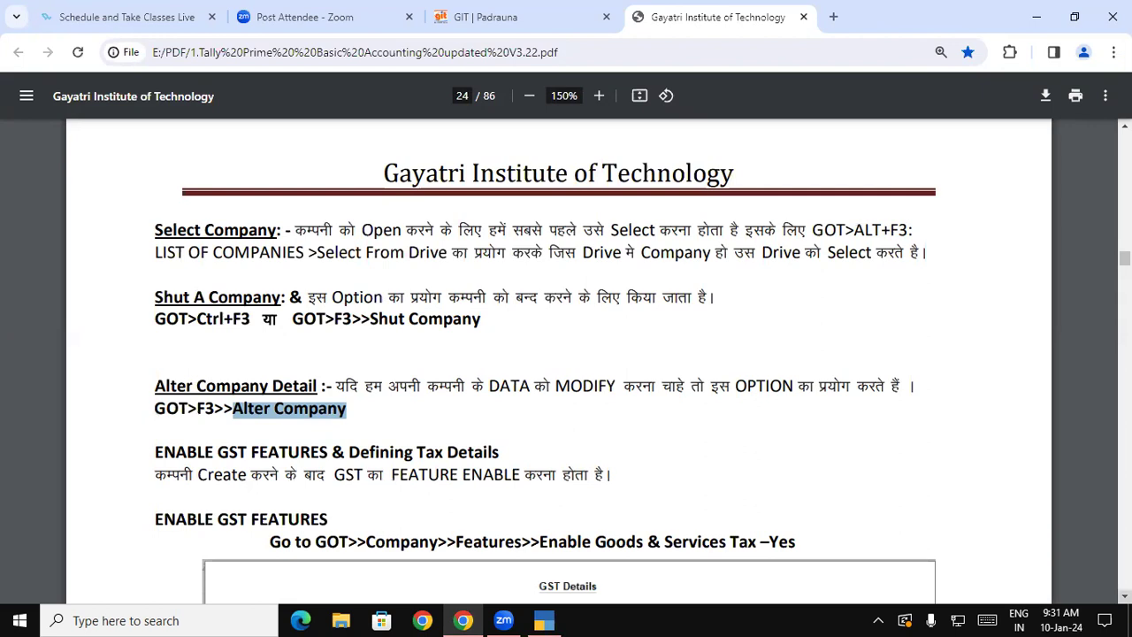
scroll(558, 362, "down", 3)
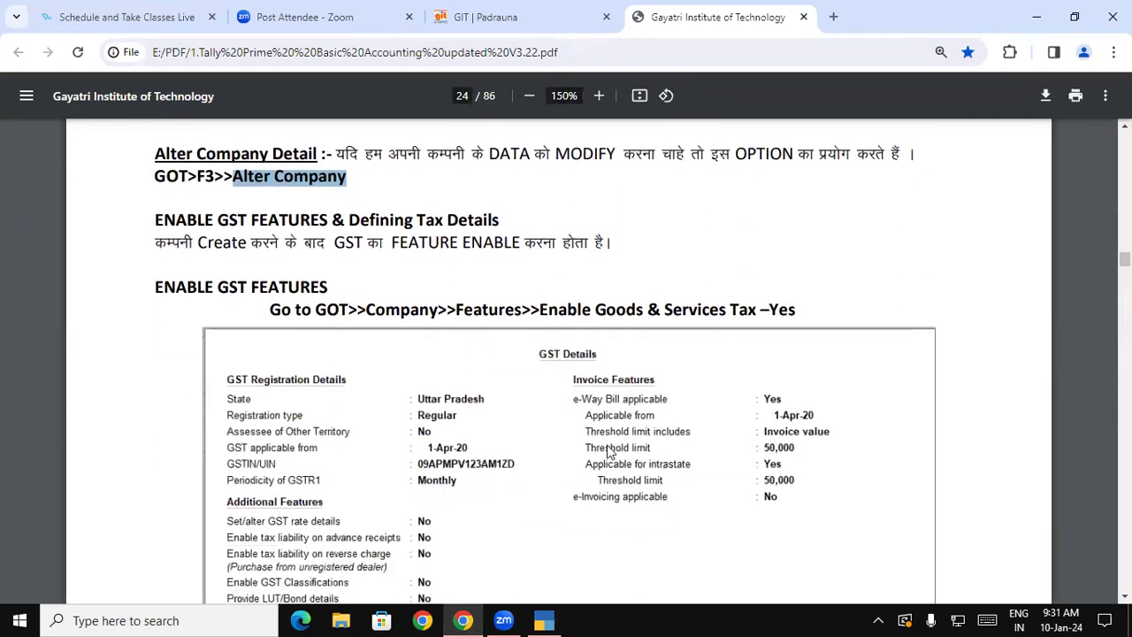
left_click_drag(157, 287, 350, 310)
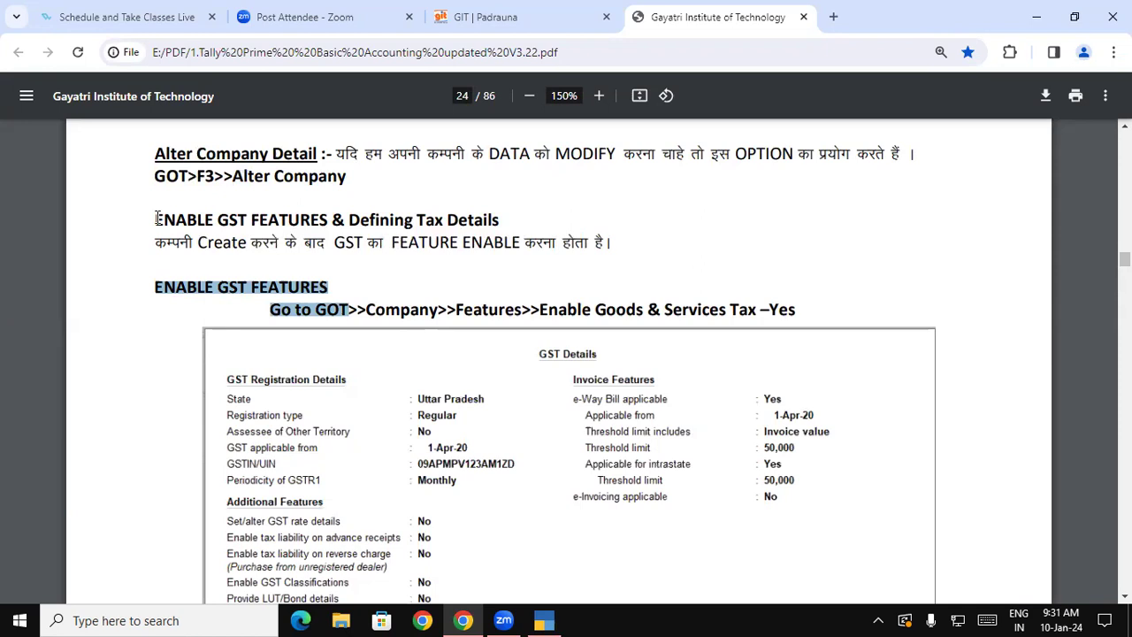
left_click(203, 270)
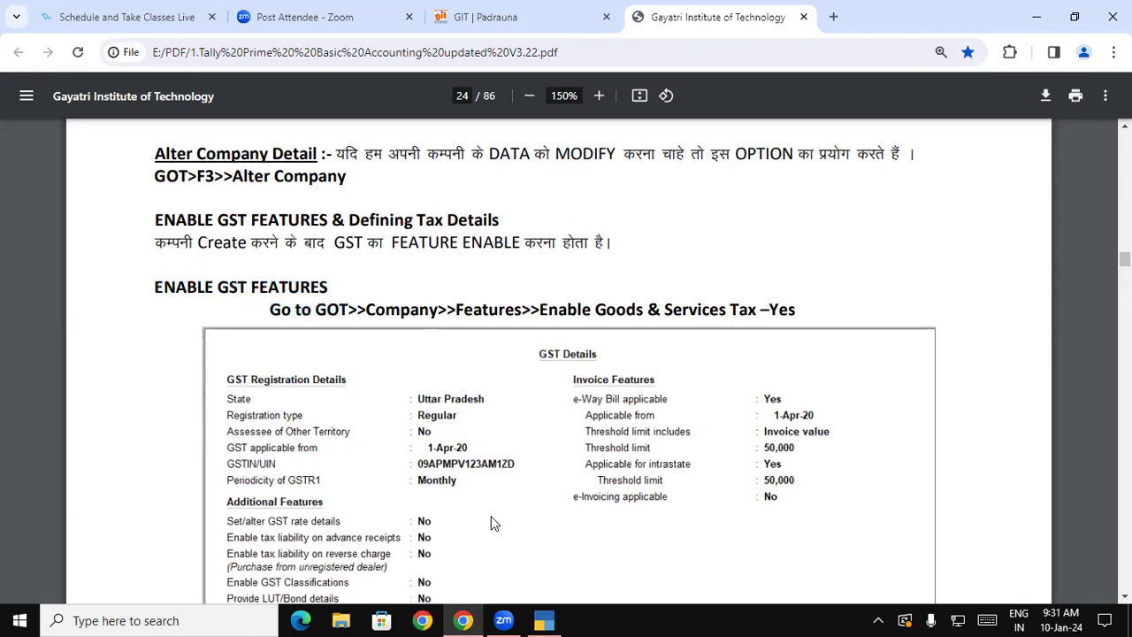
Switch back to TallyPrime and create a company named Gayatri in D:\Tally 9.4, accepting the default details.
key("alt+Tab")
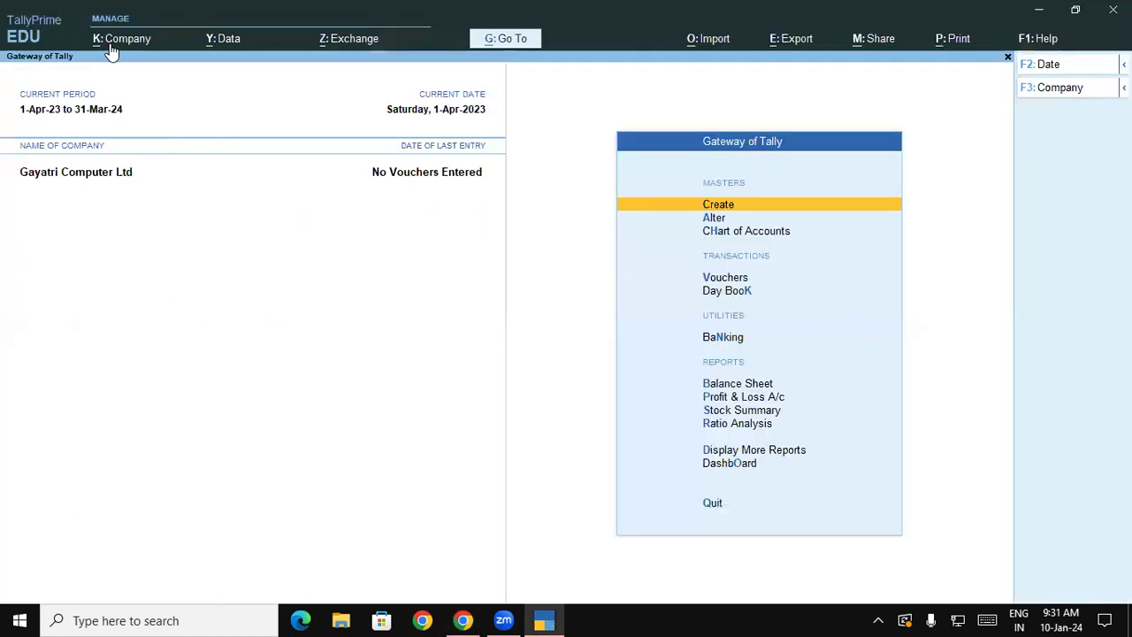
left_click(123, 46)
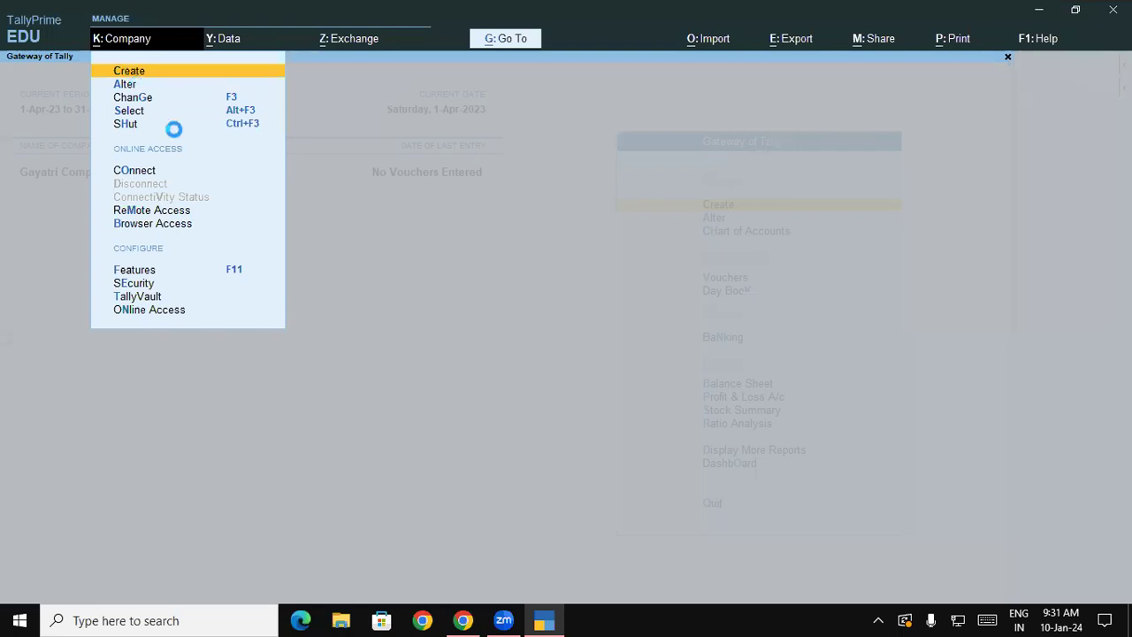
key("Return")
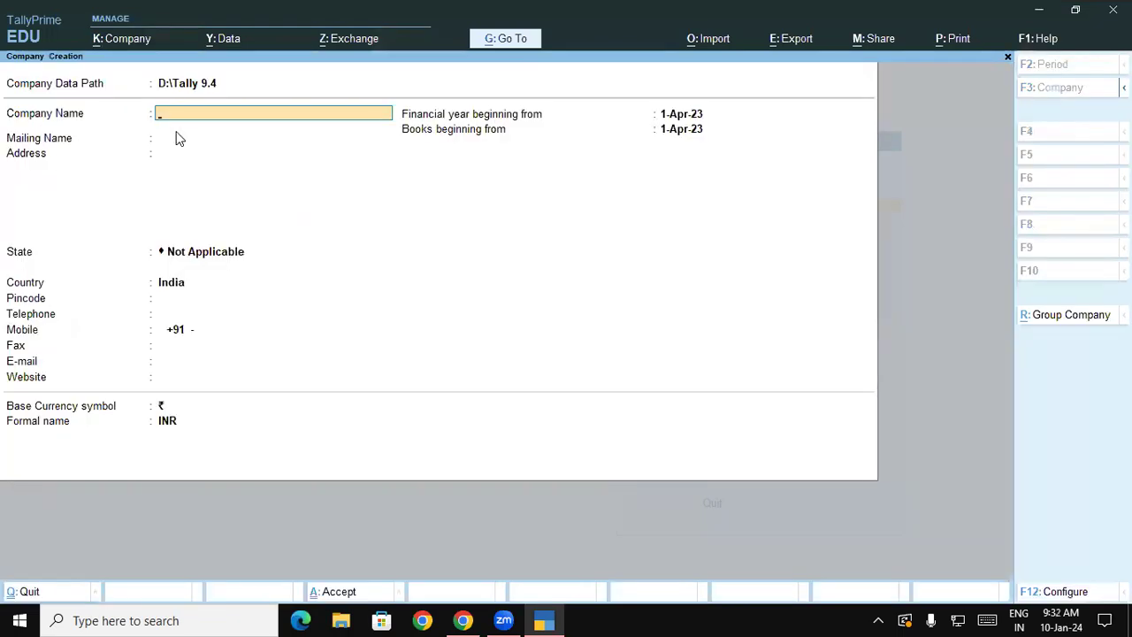
type("Gayatri")
key("Return")
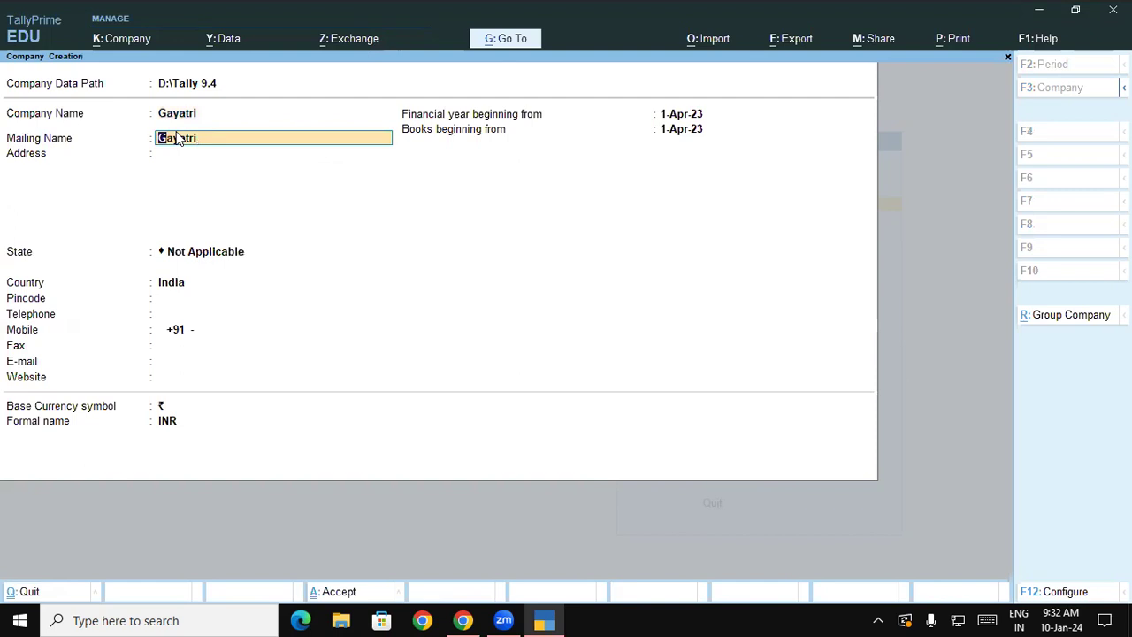
left_click(176, 133)
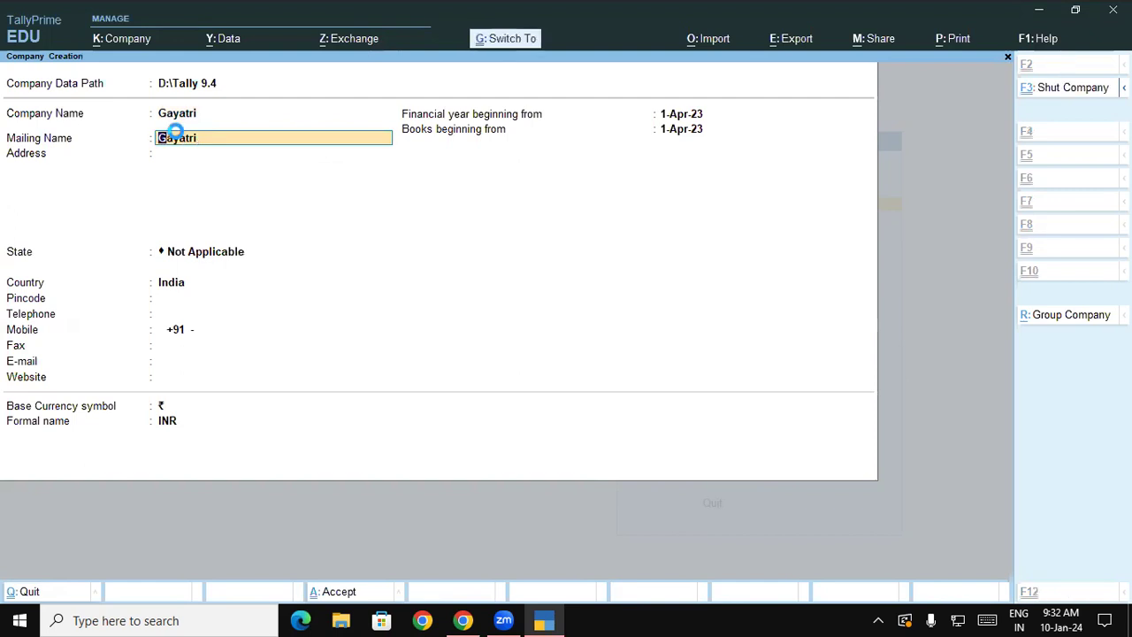
key("ctrl+a")
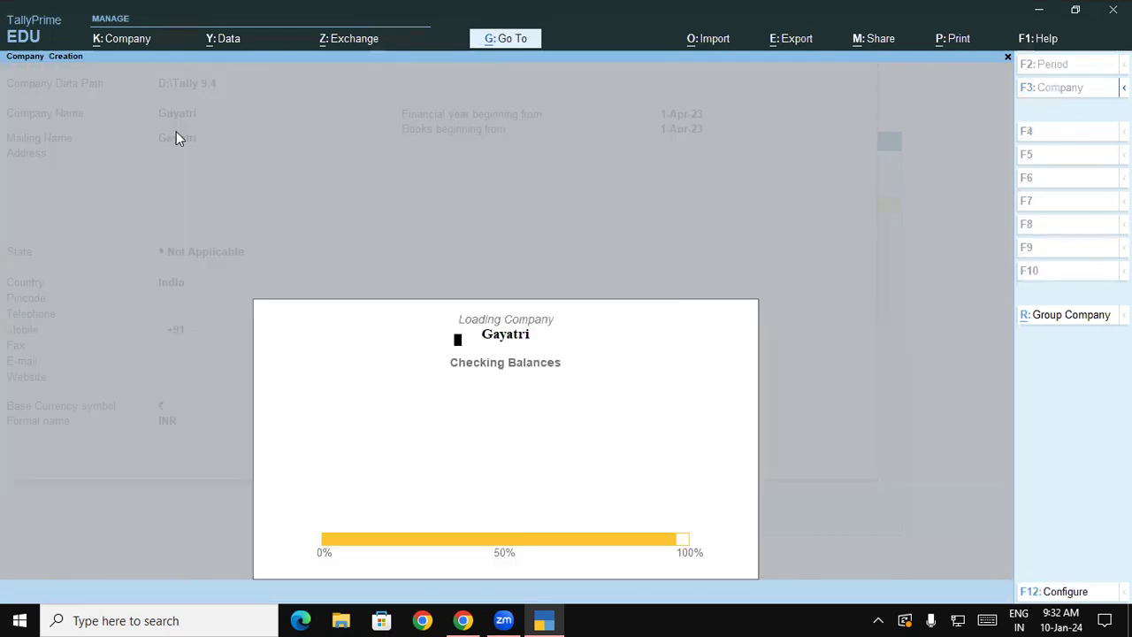
key("ctrl+a")
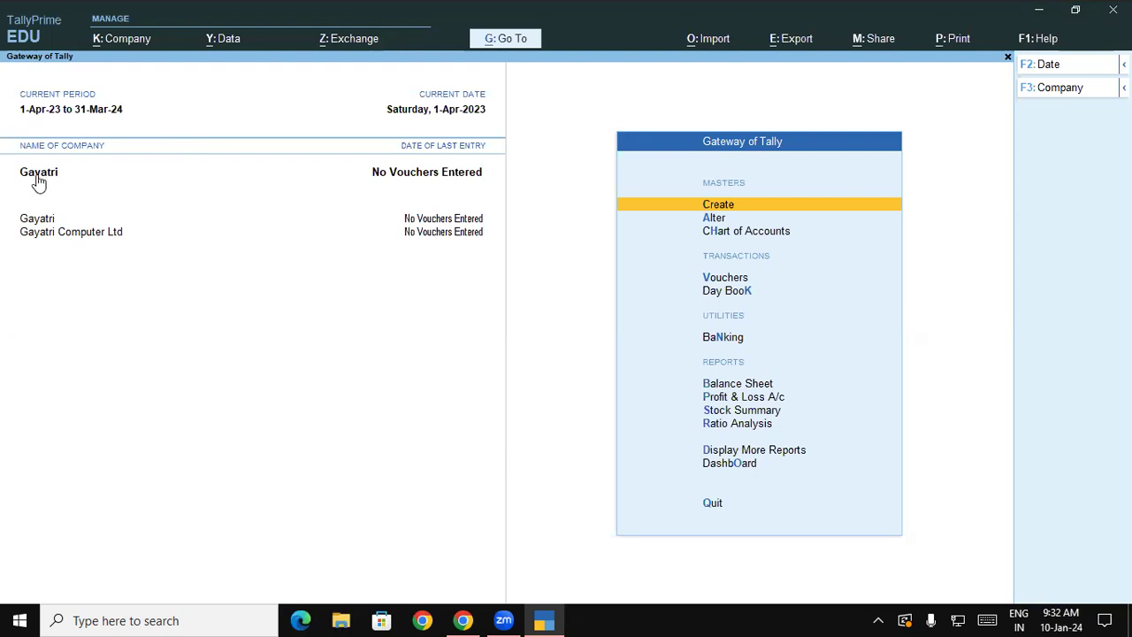
Make Gayatri Computer Ltd the active company, and open a blank Company Creation form and quit it.
left_click(35, 241)
key("alt+k")
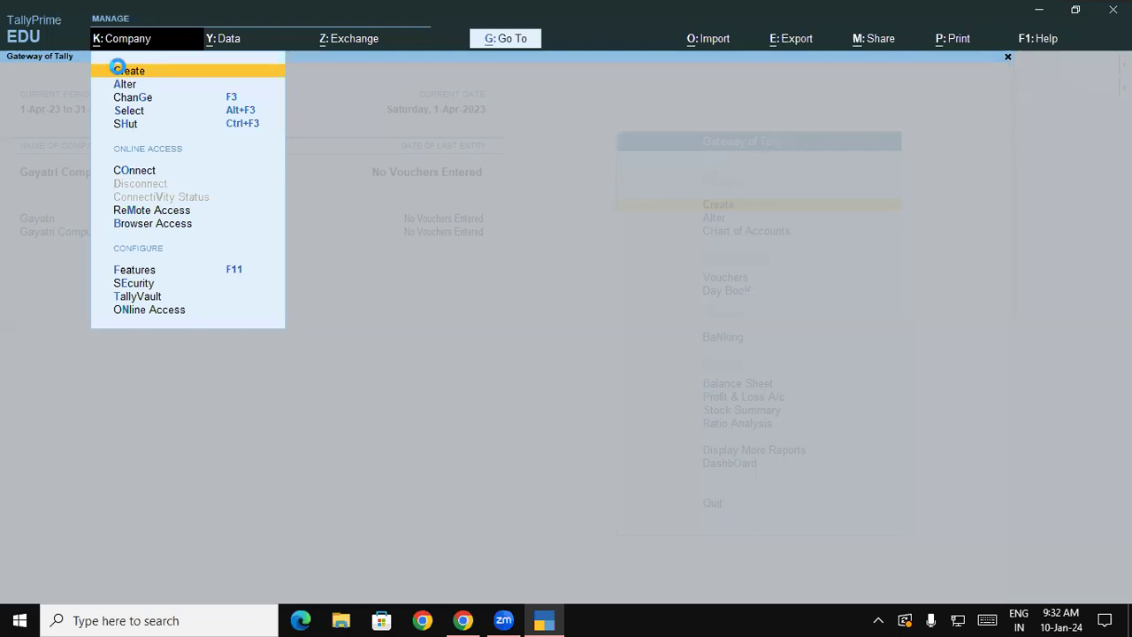
left_click(120, 71)
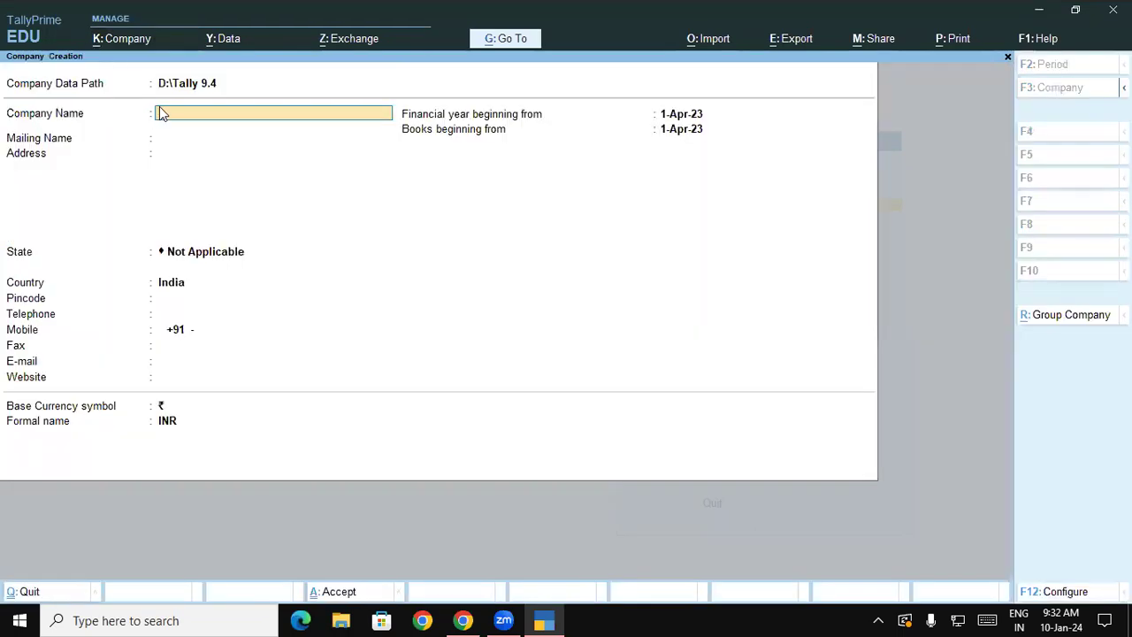
key("Escape")
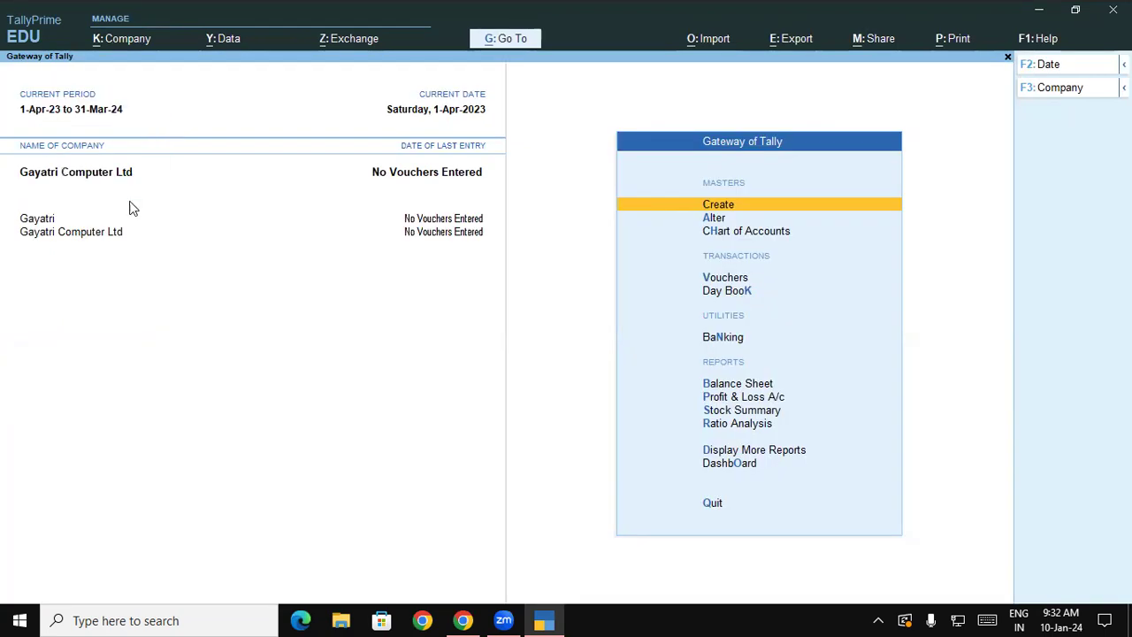
Make Gayatri the active company, open its alteration form and delete the company.
left_click(53, 220)
left_click(110, 40)
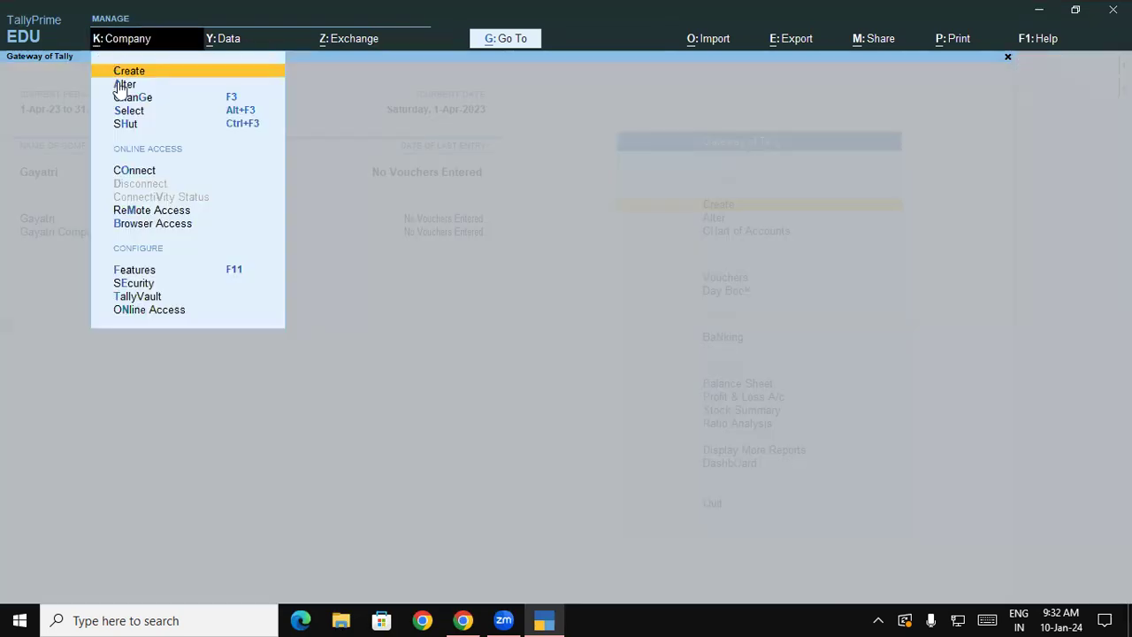
left_click(124, 84)
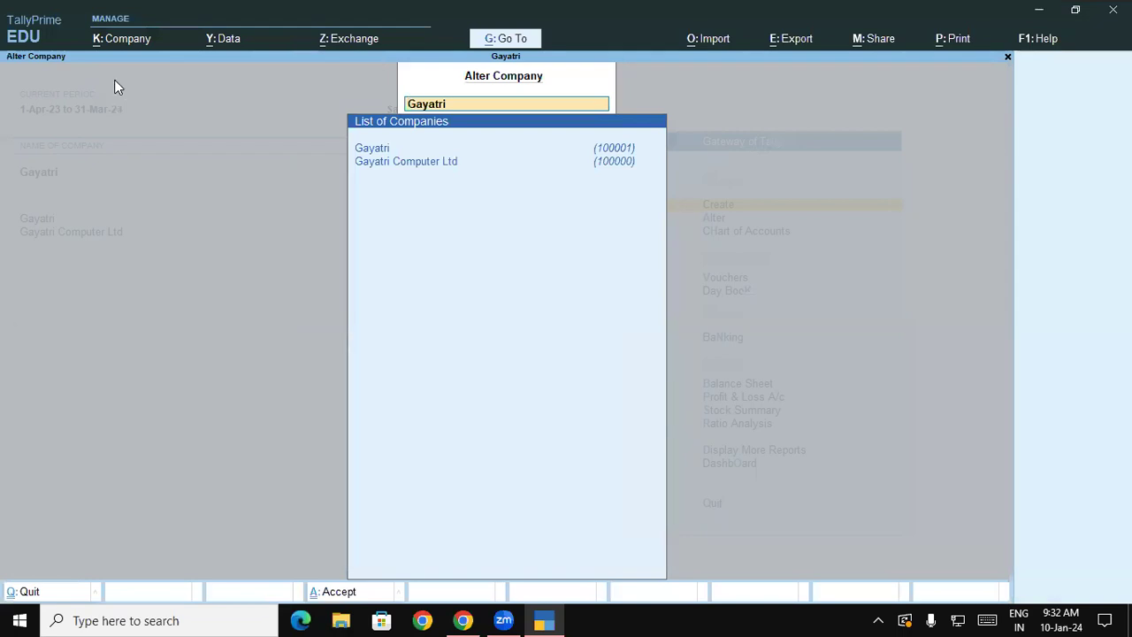
key("Return")
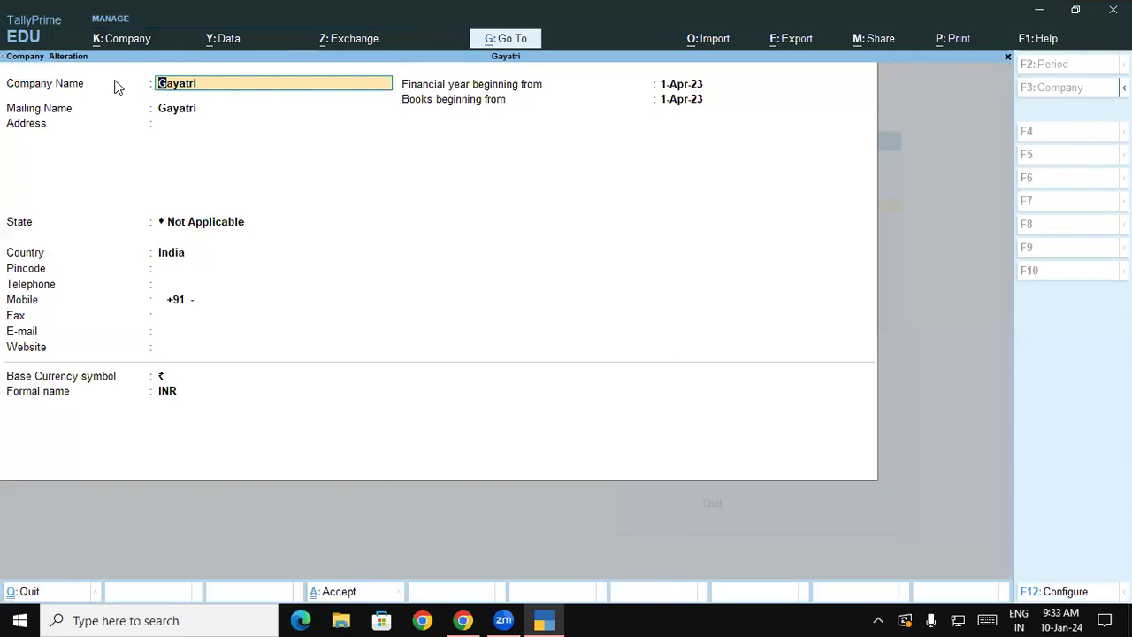
key("alt+d")
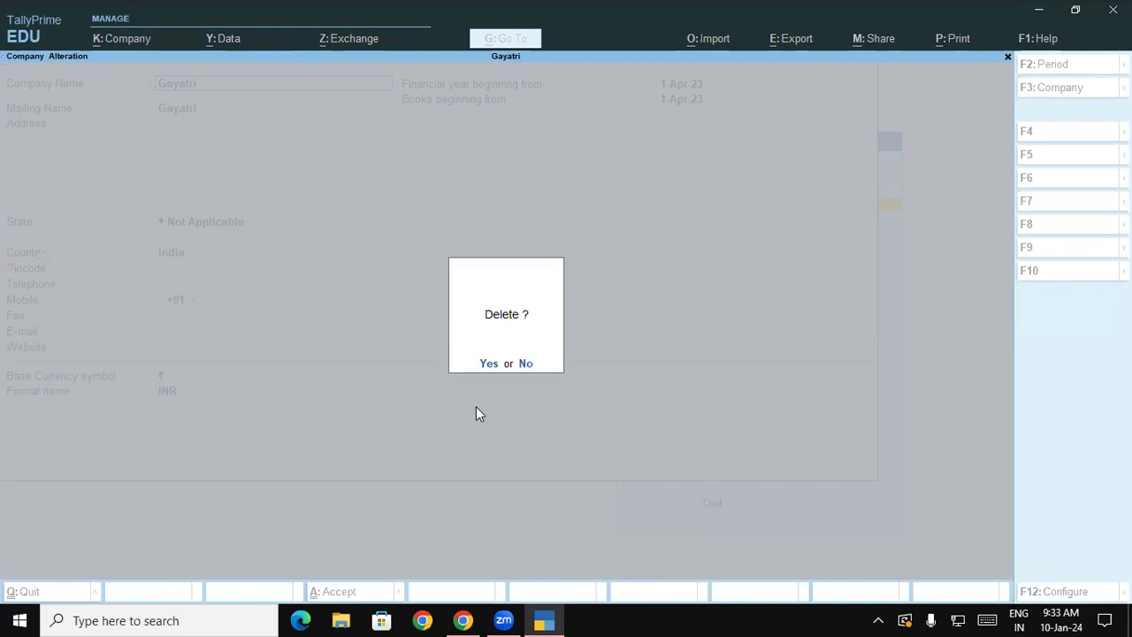
key("y")
key("y")
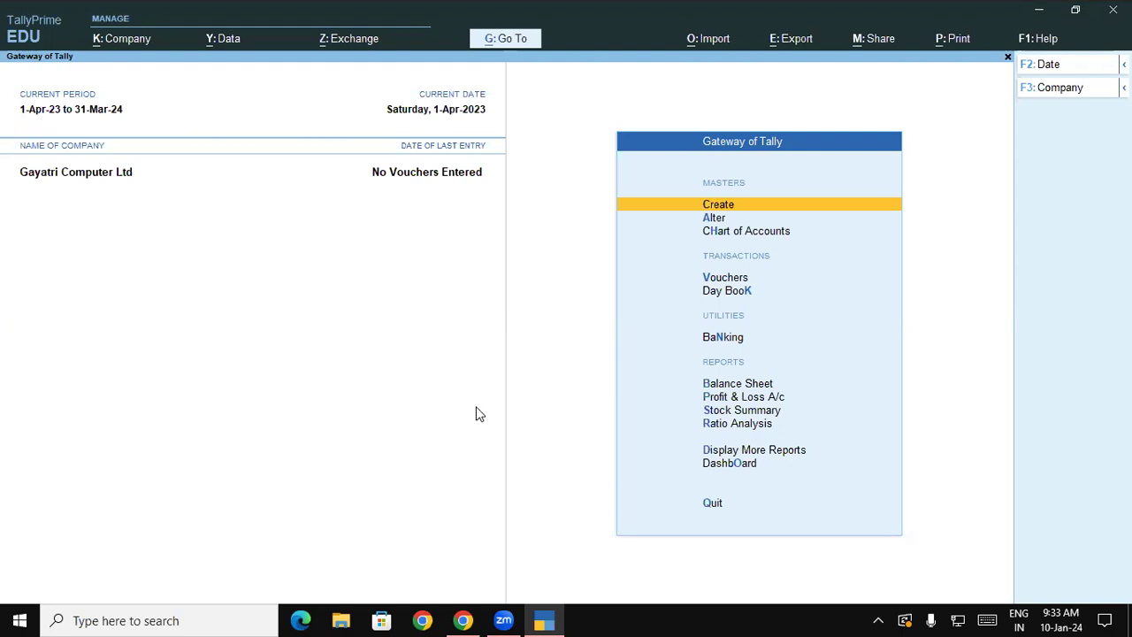
left_click(108, 49)
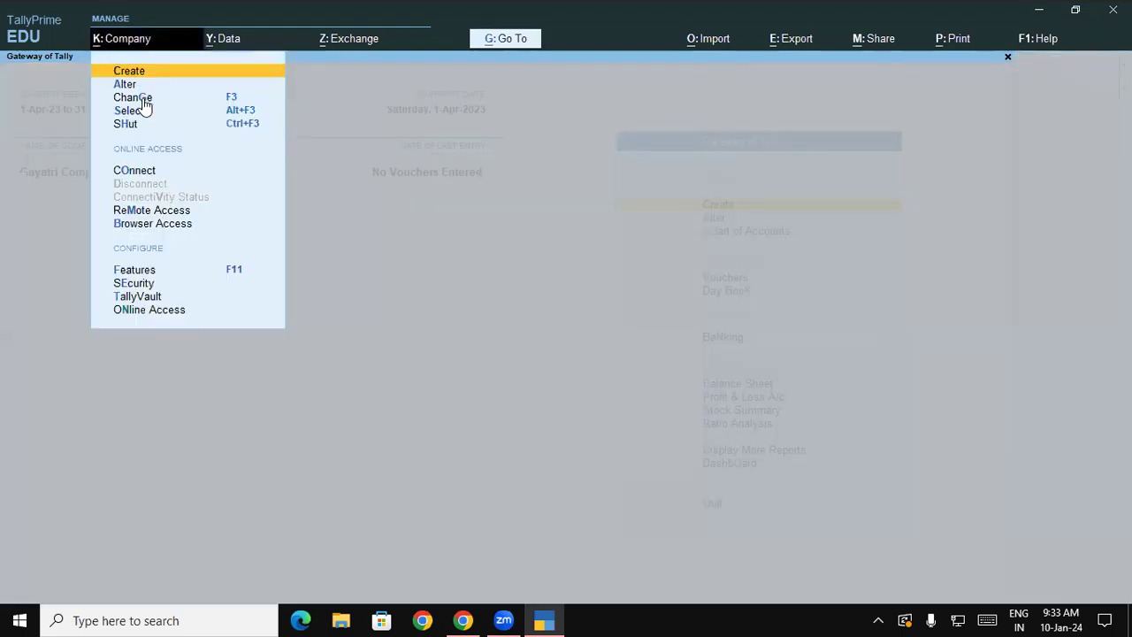
left_click(507, 345)
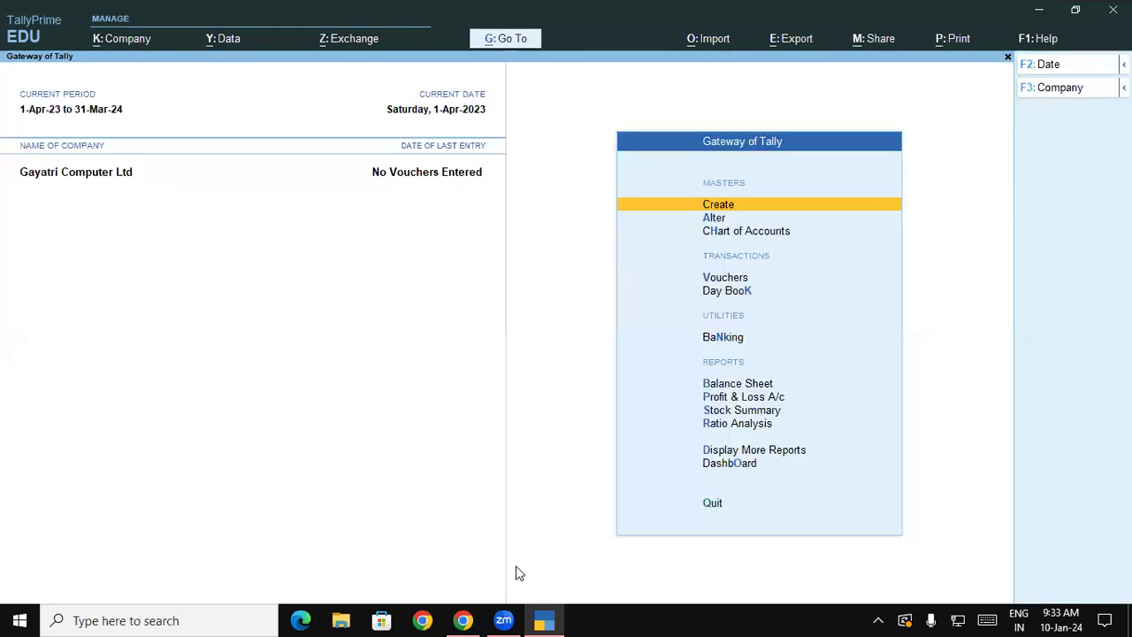
Switch to the PDF notes in Chrome and review the section on enabling GST features and its path to the GST option.
left_click(463, 620)
left_click_drag(154, 219, 474, 220)
left_click_drag(395, 220, 412, 221)
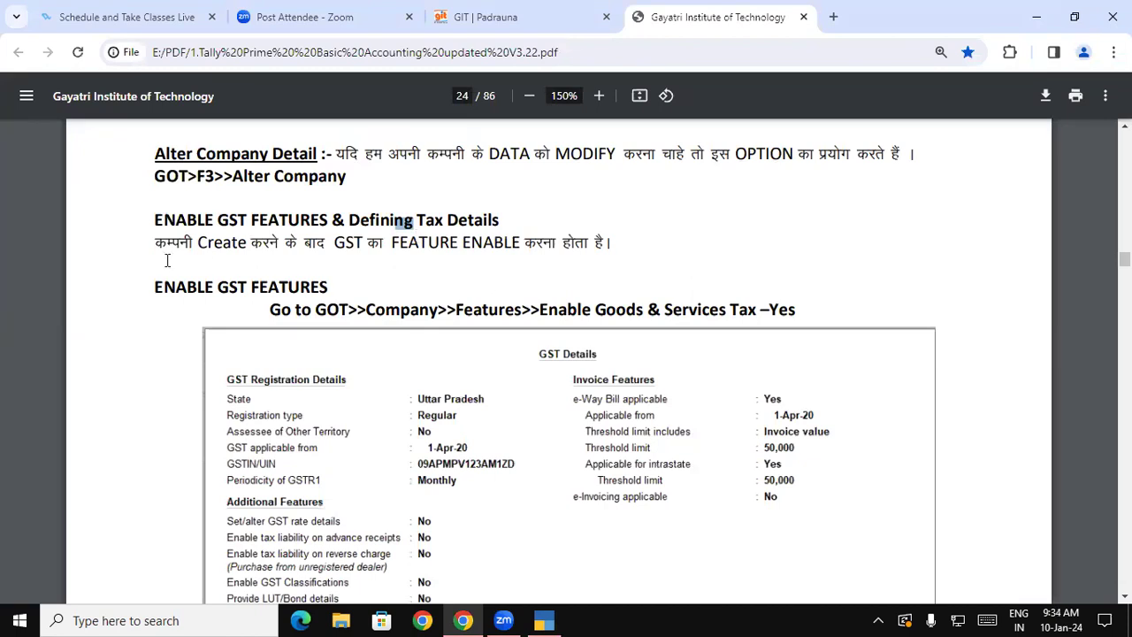
left_click_drag(156, 240, 614, 244)
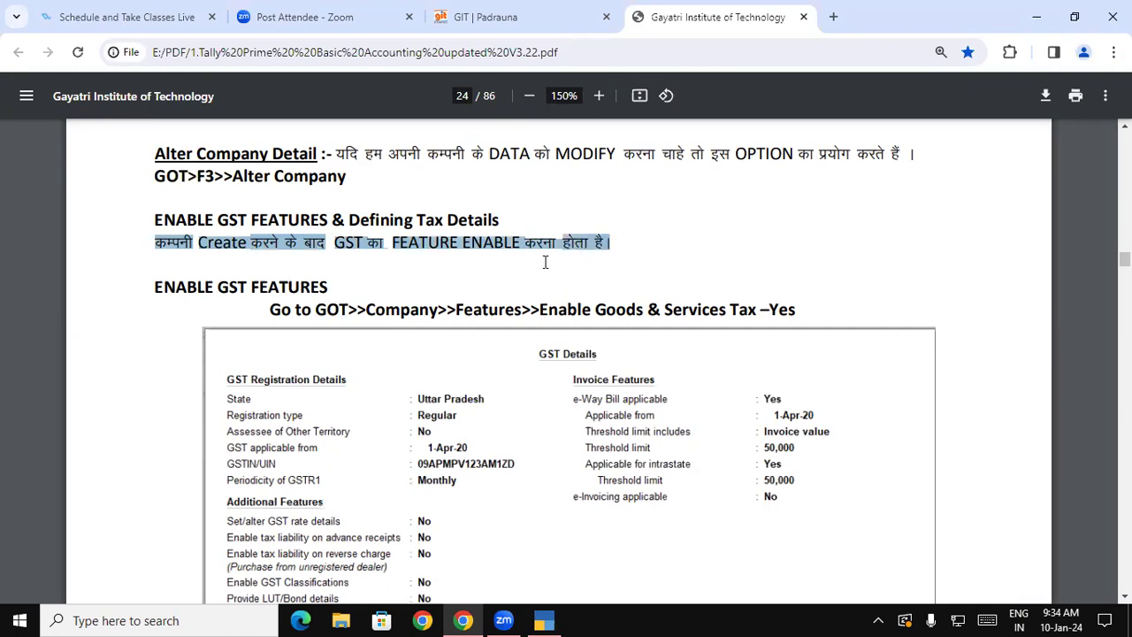
left_click_drag(175, 290, 364, 309)
double_click(275, 311)
double_click(432, 310)
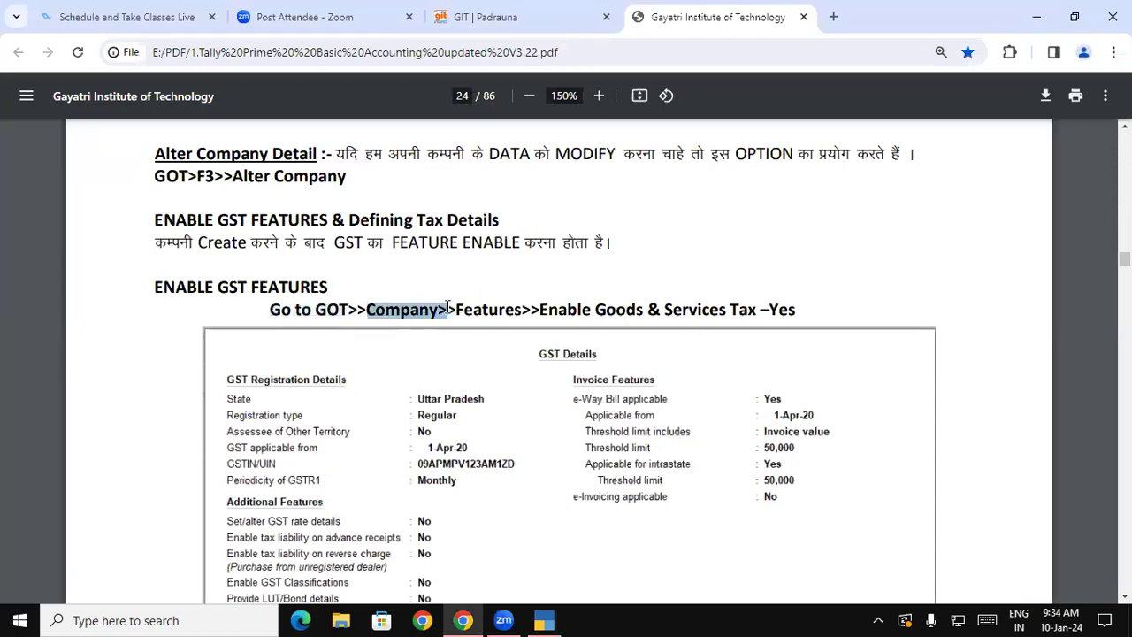
left_click_drag(457, 310, 787, 309)
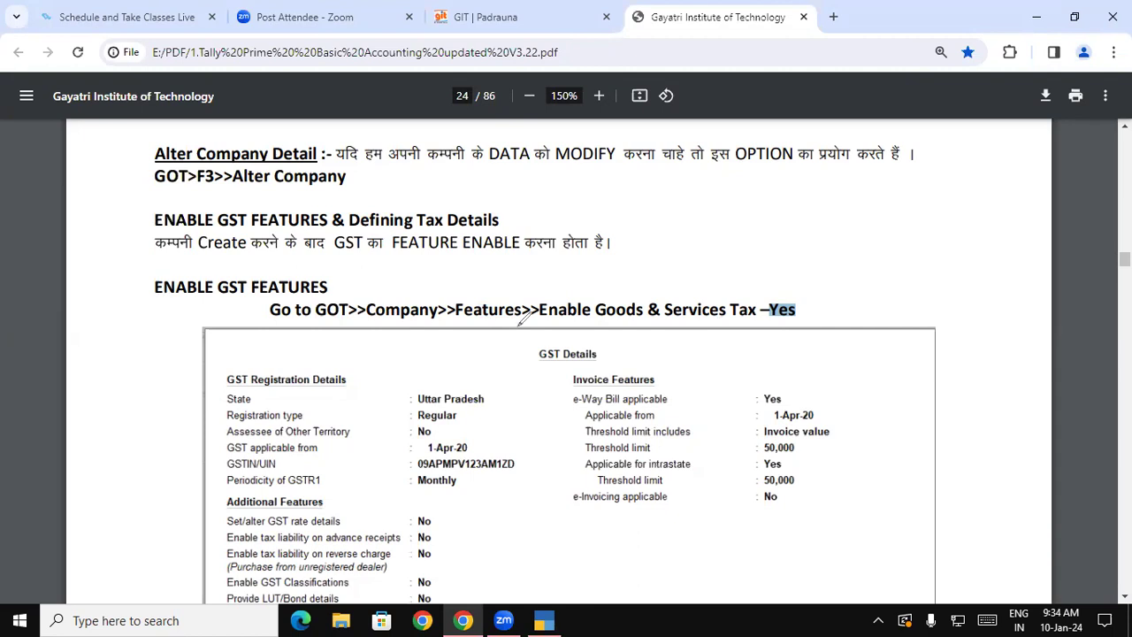
Annotate the notes by circling Features in the GST path and handwriting a circled F11 and a circled F12 above it.
mouse_move(499, 290)
left_mouse_down()
mouse_move(473, 327)
mouse_move(533, 319)
mouse_move(517, 283)
left_mouse_up()
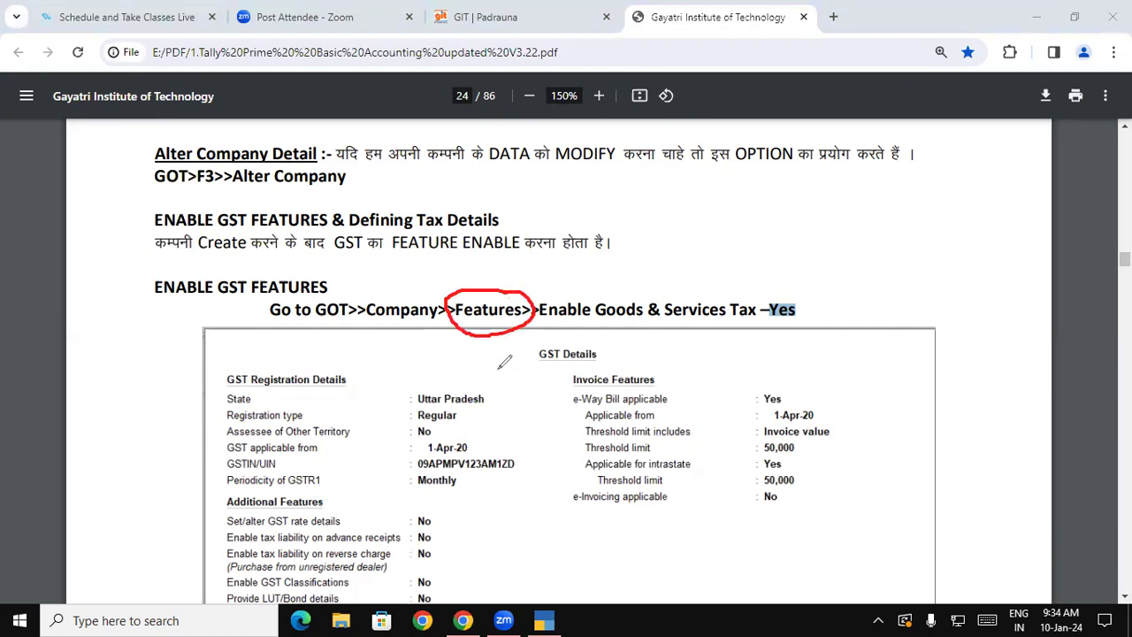
mouse_move(556, 229)
left_mouse_down()
mouse_move(558, 277)
mouse_move(560, 227)
mouse_move(574, 262)
left_mouse_up()
left_click_drag(595, 214, 593, 257)
mouse_move(588, 178)
left_mouse_down()
mouse_move(537, 222)
mouse_move(569, 285)
mouse_move(615, 205)
mouse_move(591, 180)
mouse_move(668, 235)
left_mouse_up()
left_click_drag(652, 184, 682, 173)
mouse_move(658, 210)
left_mouse_down()
mouse_move(682, 198)
mouse_move(696, 217)
left_mouse_up()
mouse_move(700, 170)
left_mouse_down()
mouse_move(718, 160)
mouse_move(733, 182)
left_mouse_up()
mouse_move(696, 142)
left_mouse_down()
mouse_move(645, 190)
mouse_move(720, 234)
mouse_move(742, 159)
mouse_move(700, 148)
left_mouse_up()
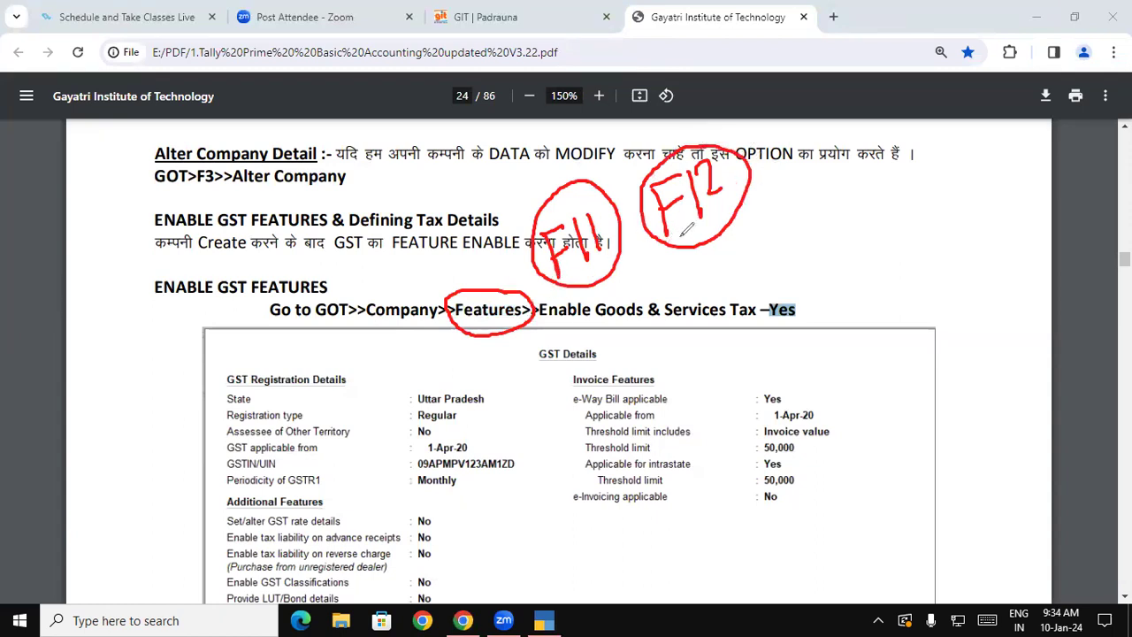
left_click(64, 410)
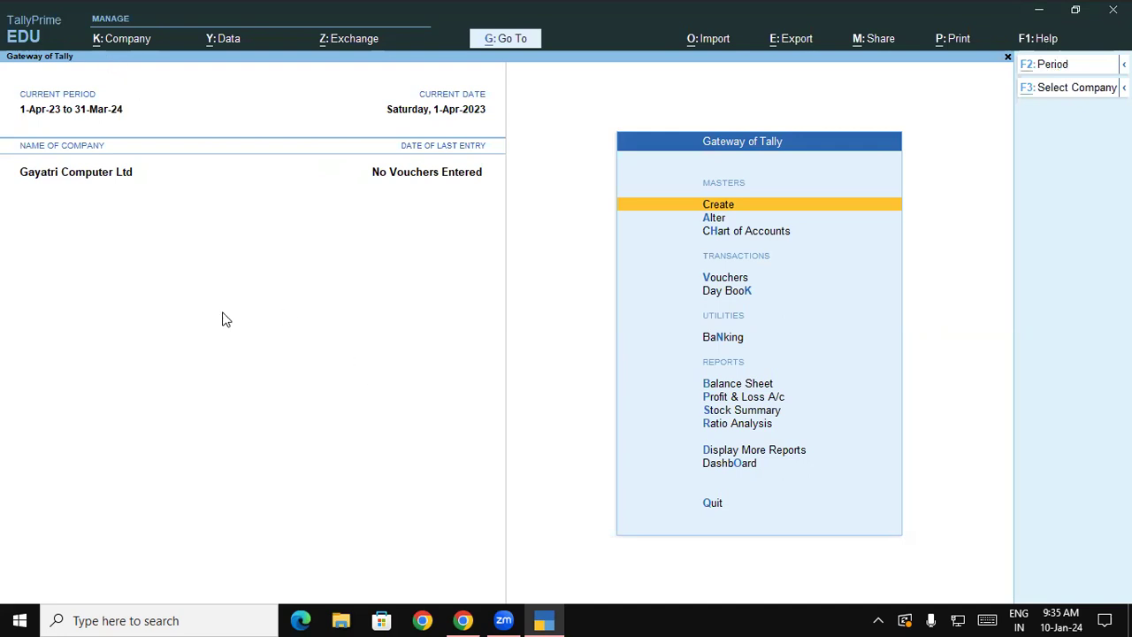
Switch to TallyPrime and set Enable Goods and Services Tax (GST) to Yes in the company features of Gayatri Computer Ltd.
key("alt+k")
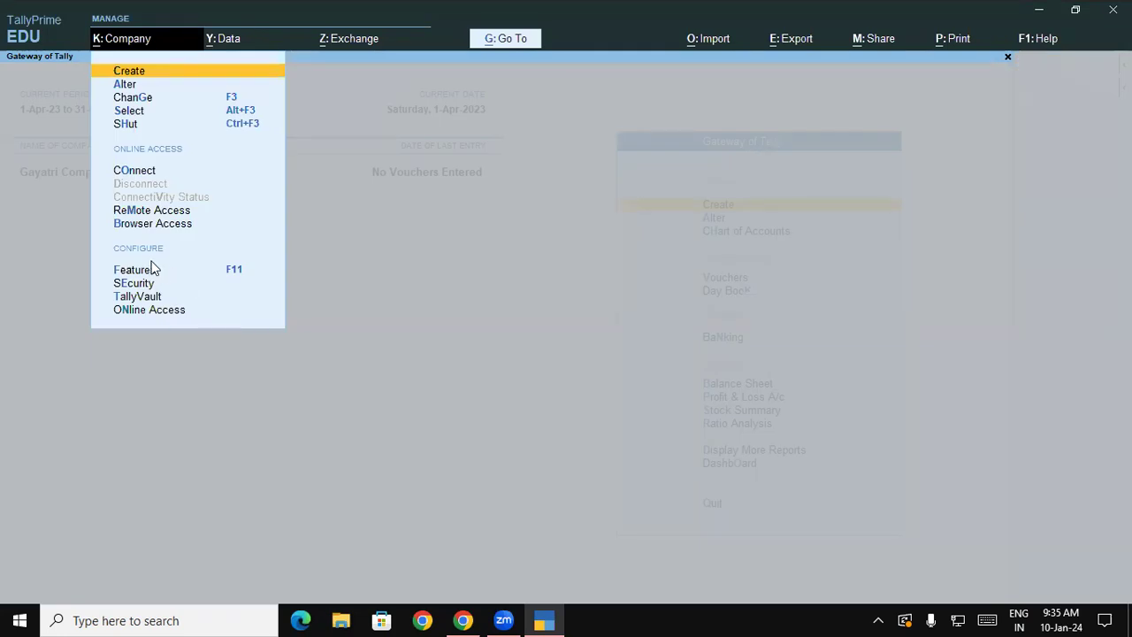
left_click(237, 270)
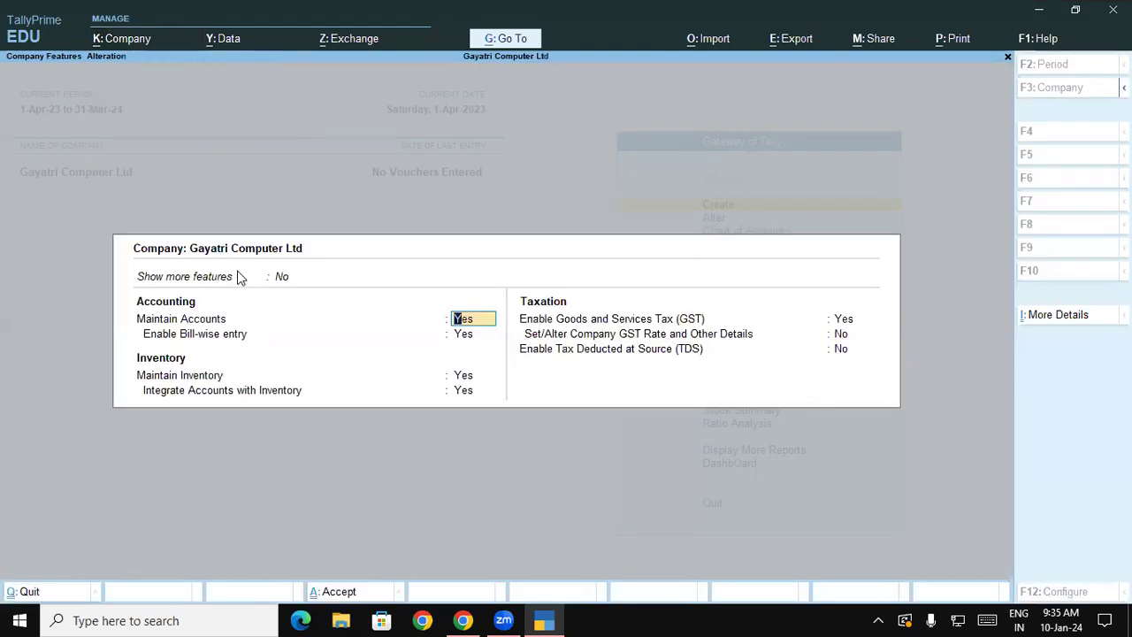
left_click(534, 321)
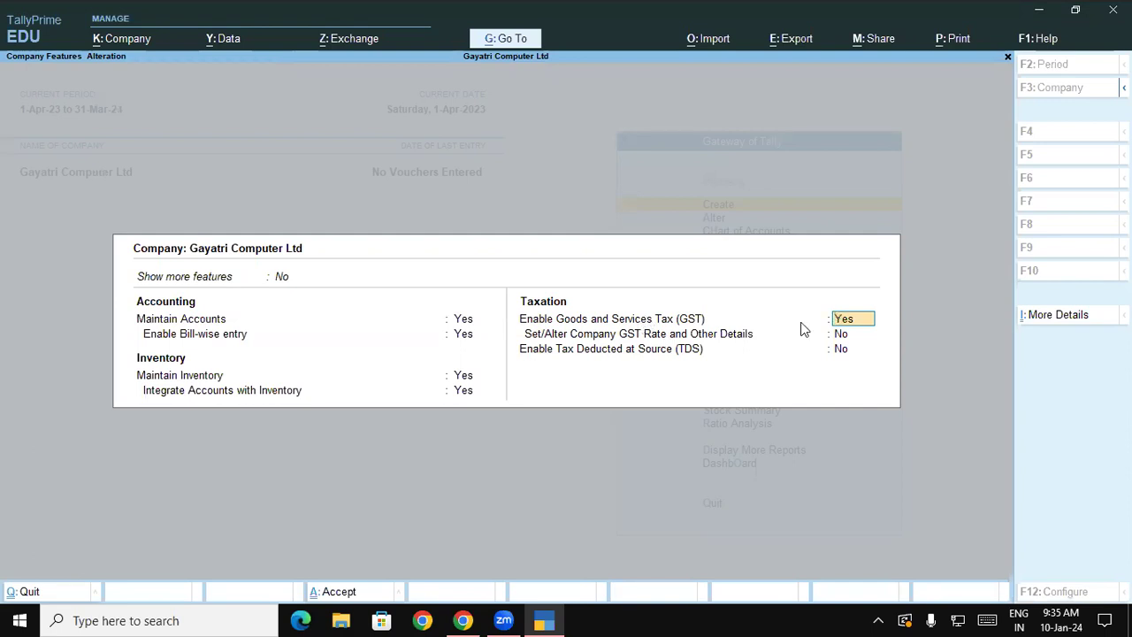
type("n")
key("Return")
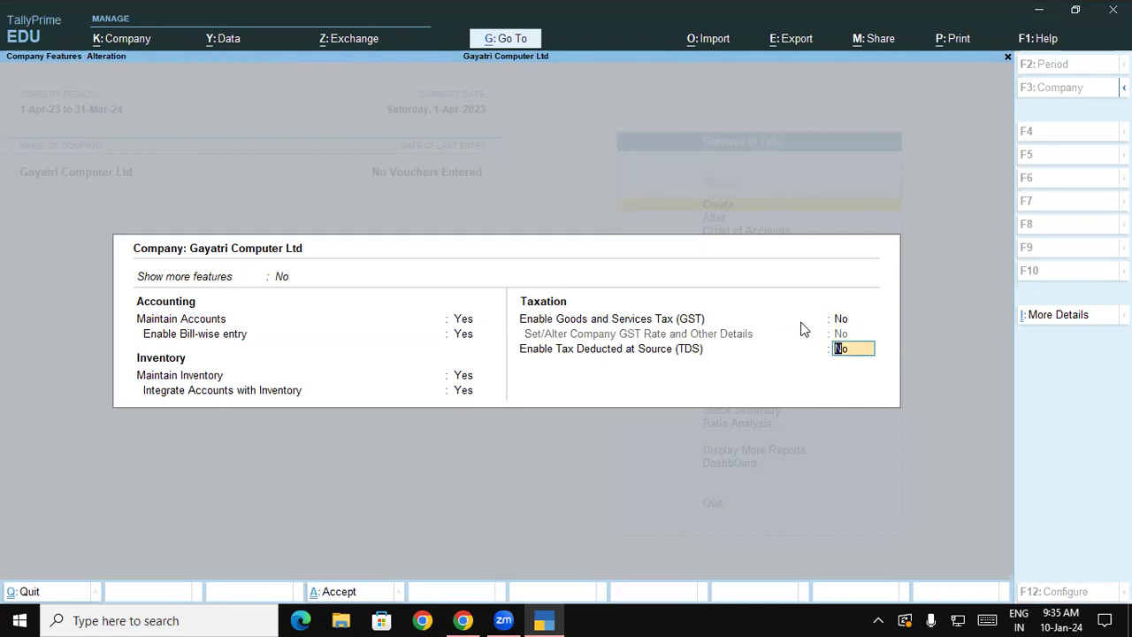
key("Up")
type("y")
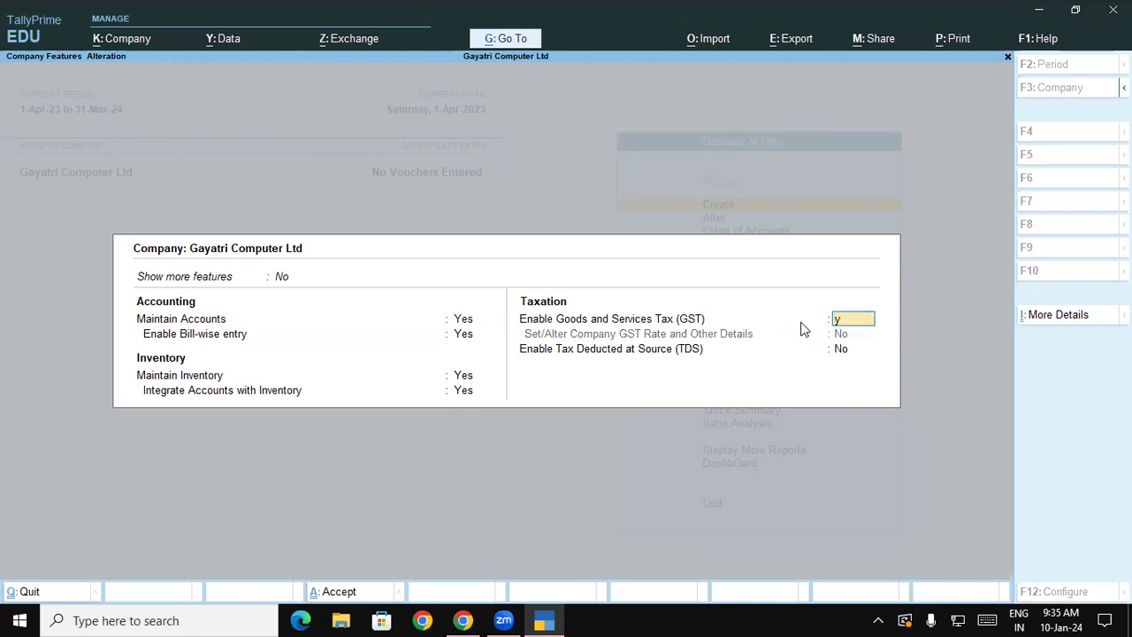
key("Return")
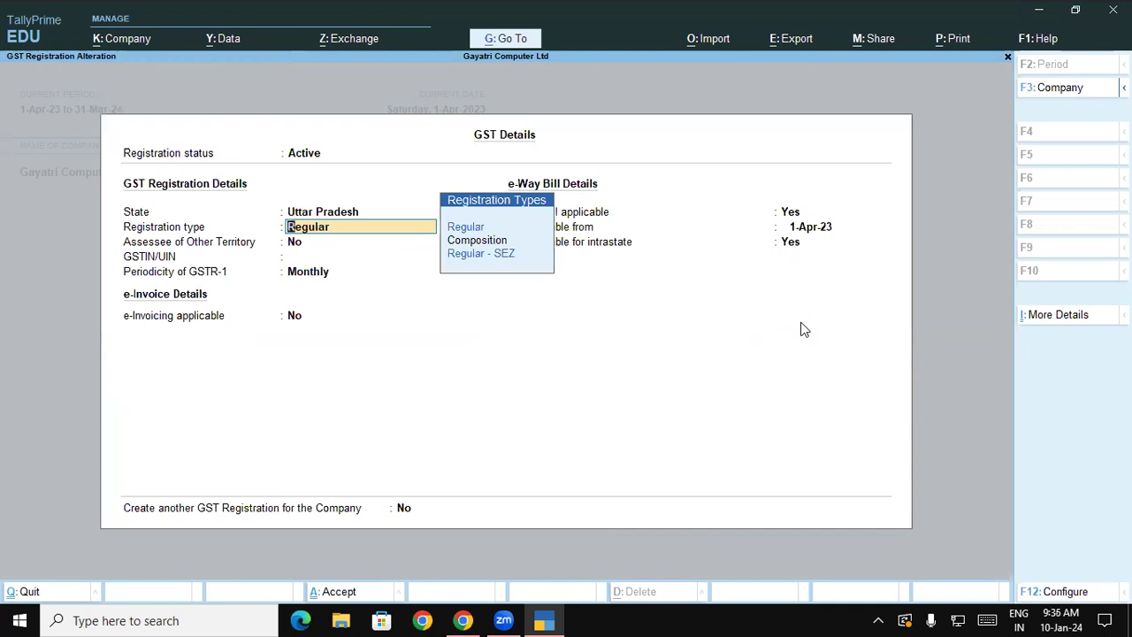
In the GST details, keep State as Uttar Pradesh and accept Registration type Regular and Assessee of Other Territory No.
left_click(280, 213)
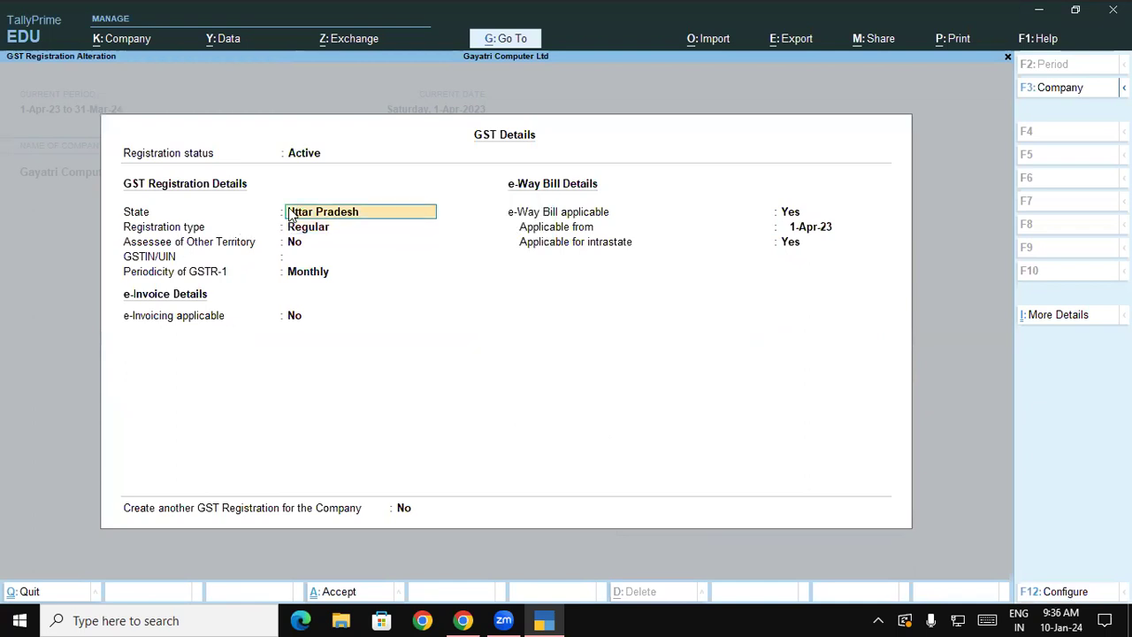
left_click(221, 229)
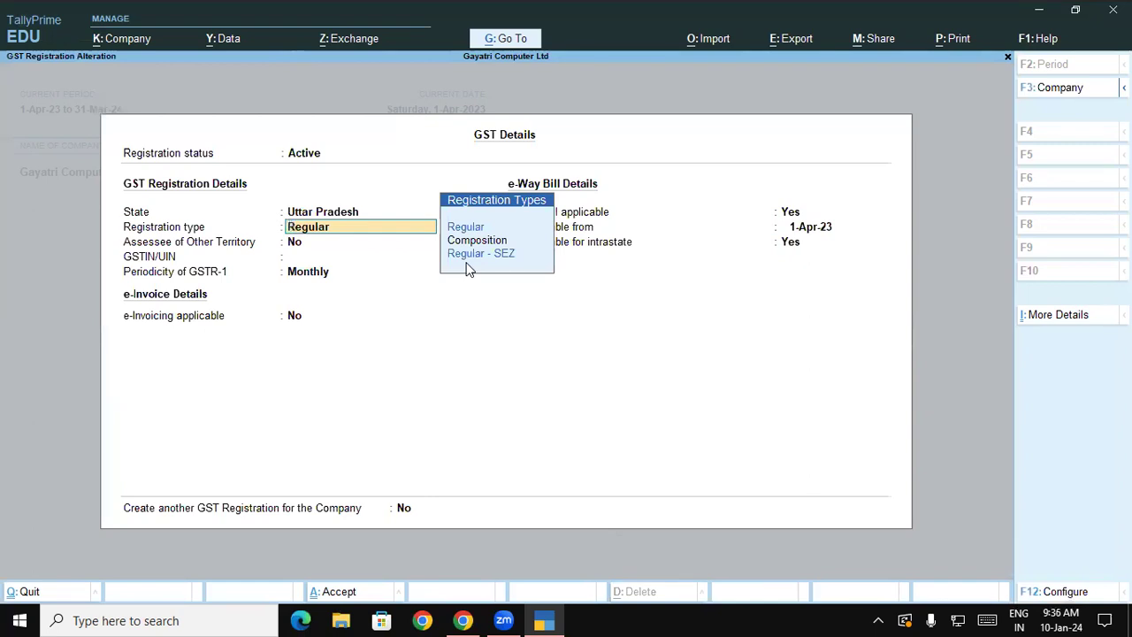
key("Return")
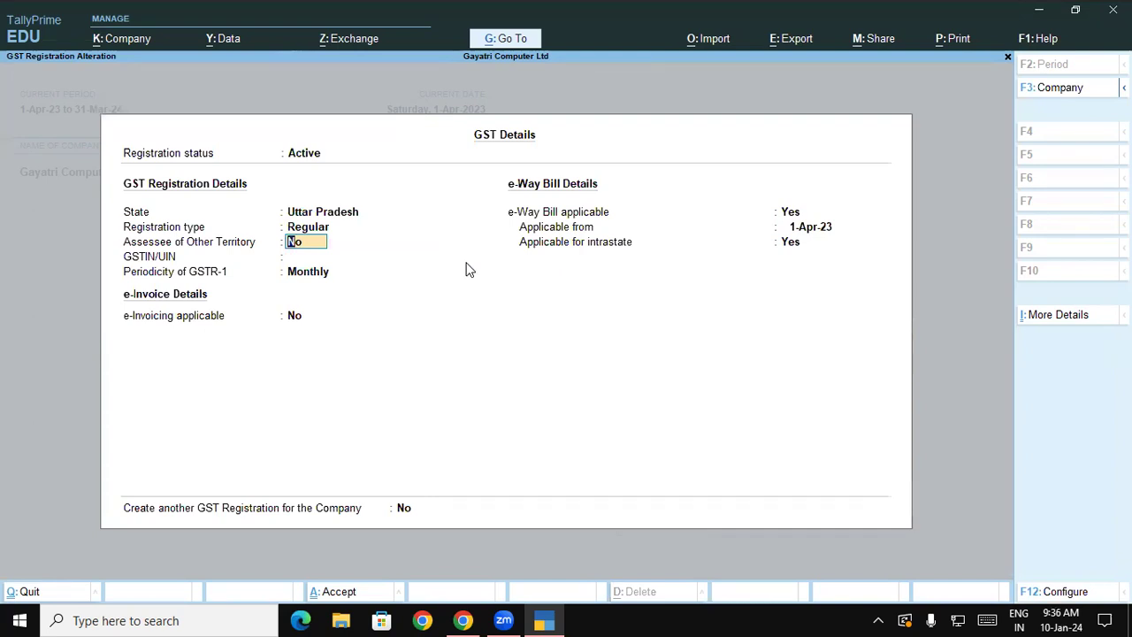
key("Return")
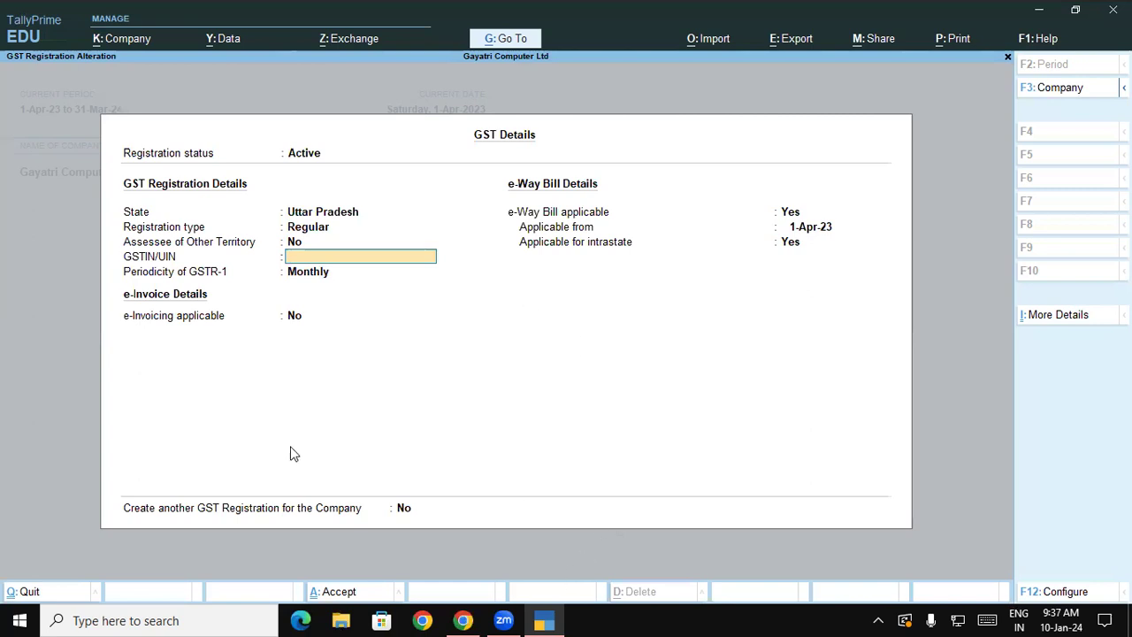
Enter the company's GSTIN/UIN in the GST details, following the sample number in the PDF notes in Chrome.
key("alt+Tab")
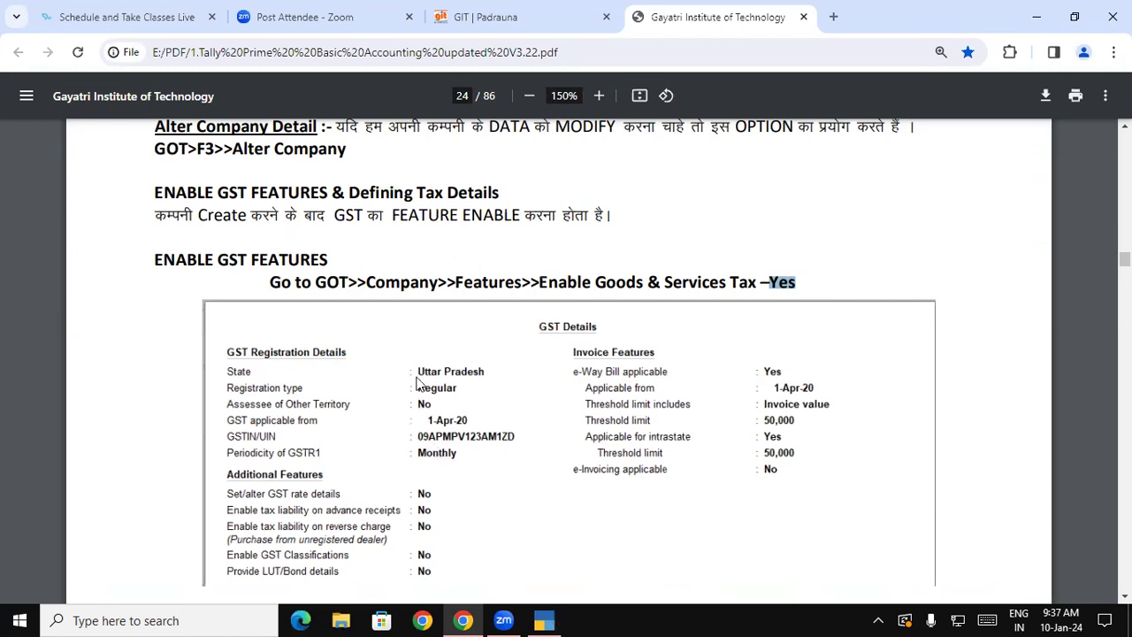
key("alt+Tab")
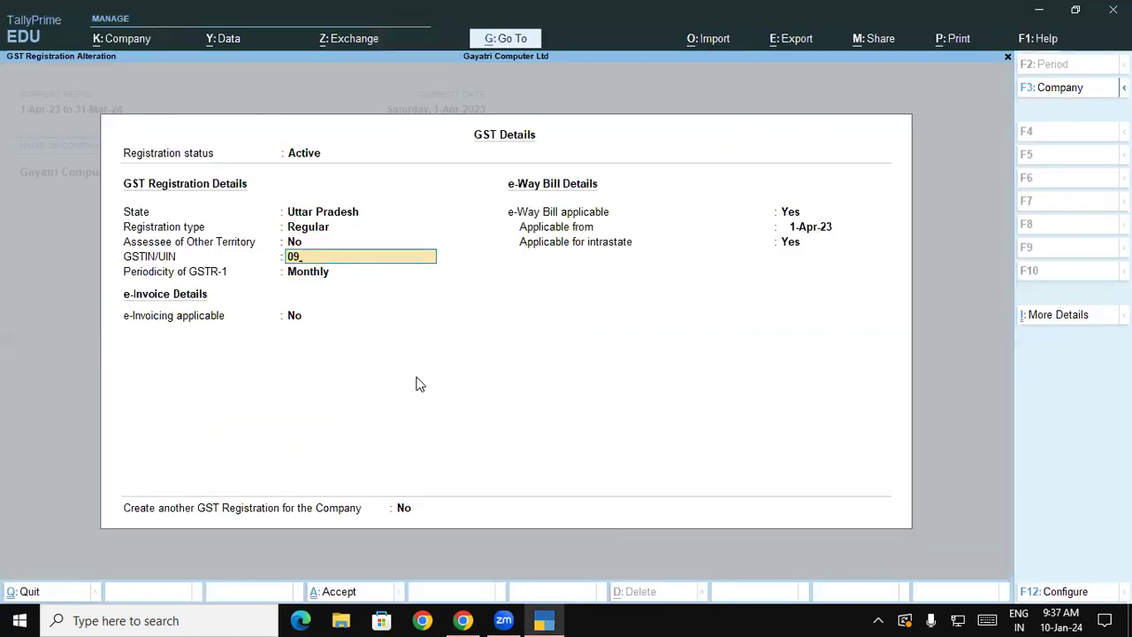
type("A")
key("alt+Tab")
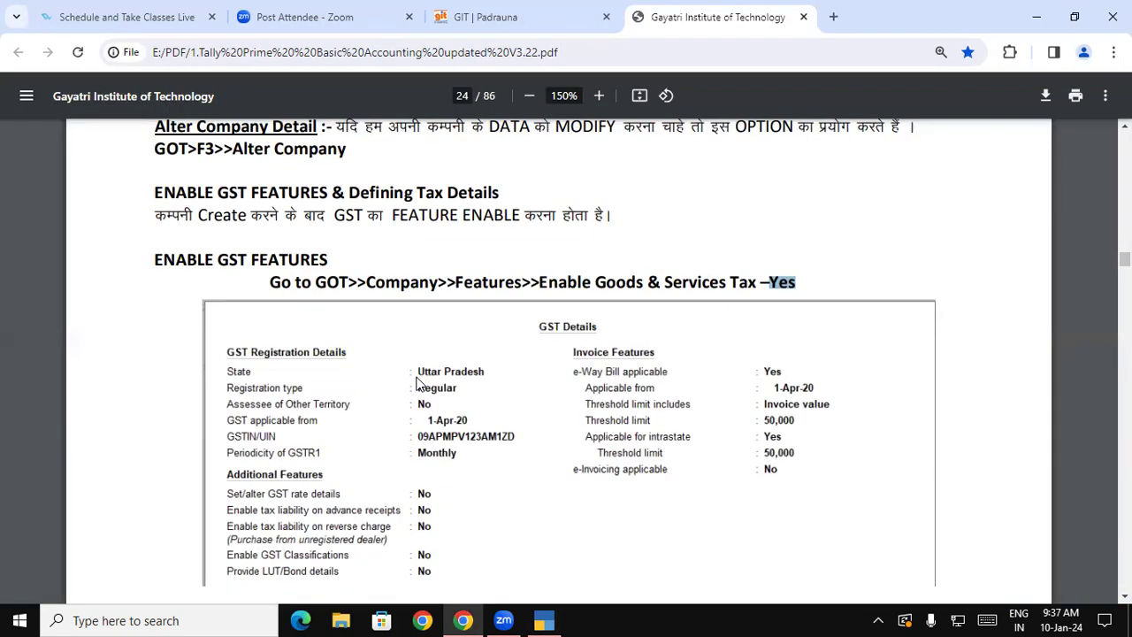
key("alt+Tab")
type("PMP")
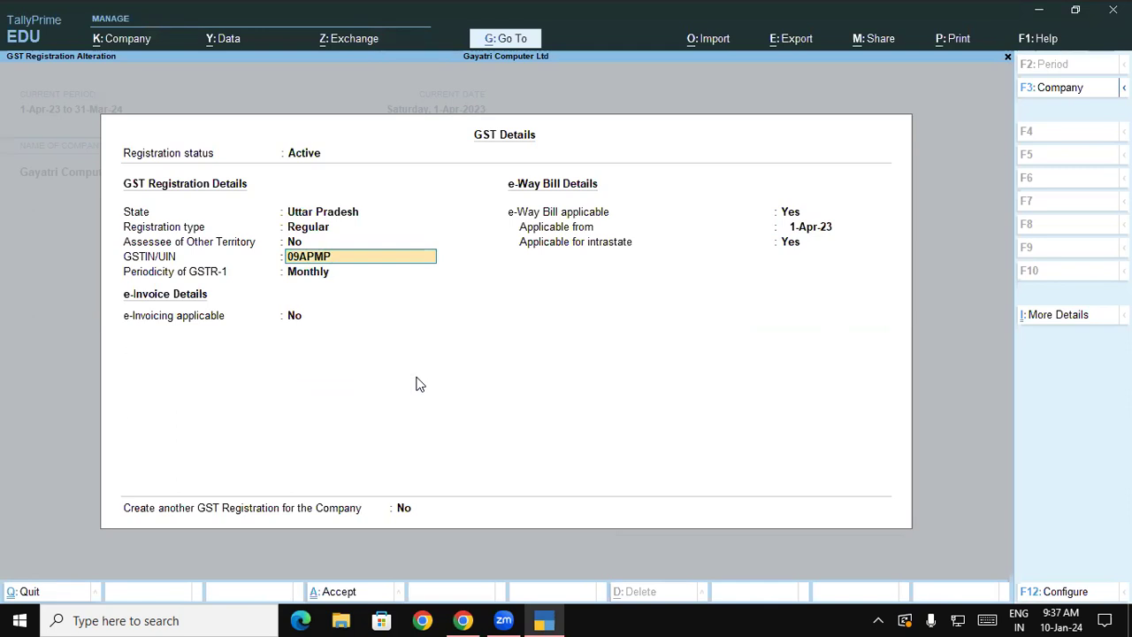
key("alt+Tab")
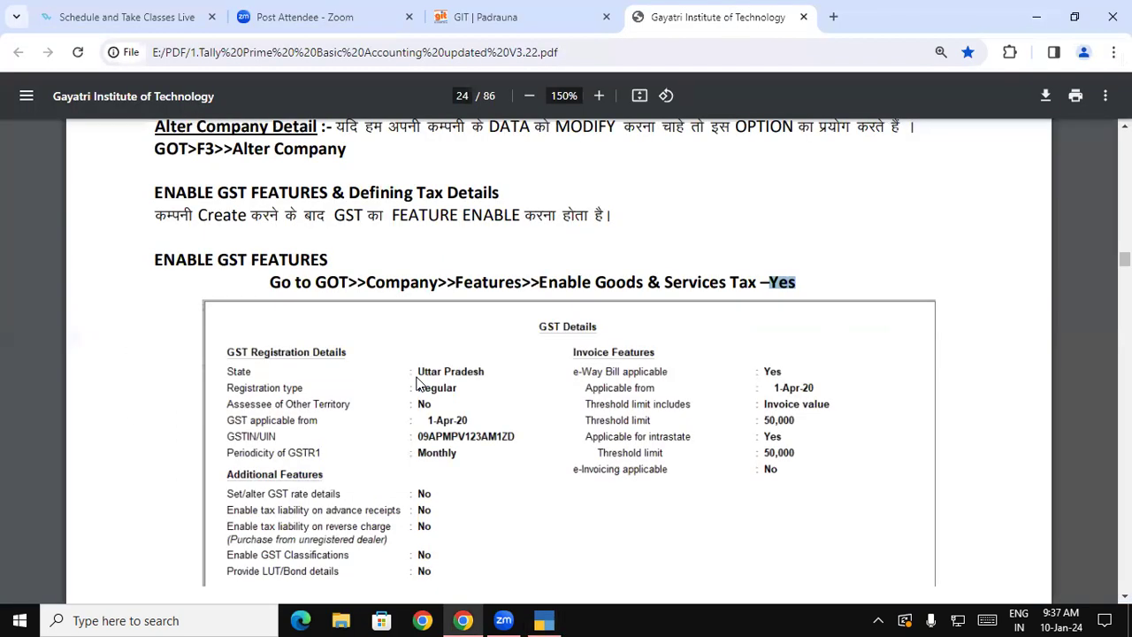
key("alt+Tab")
type("V")
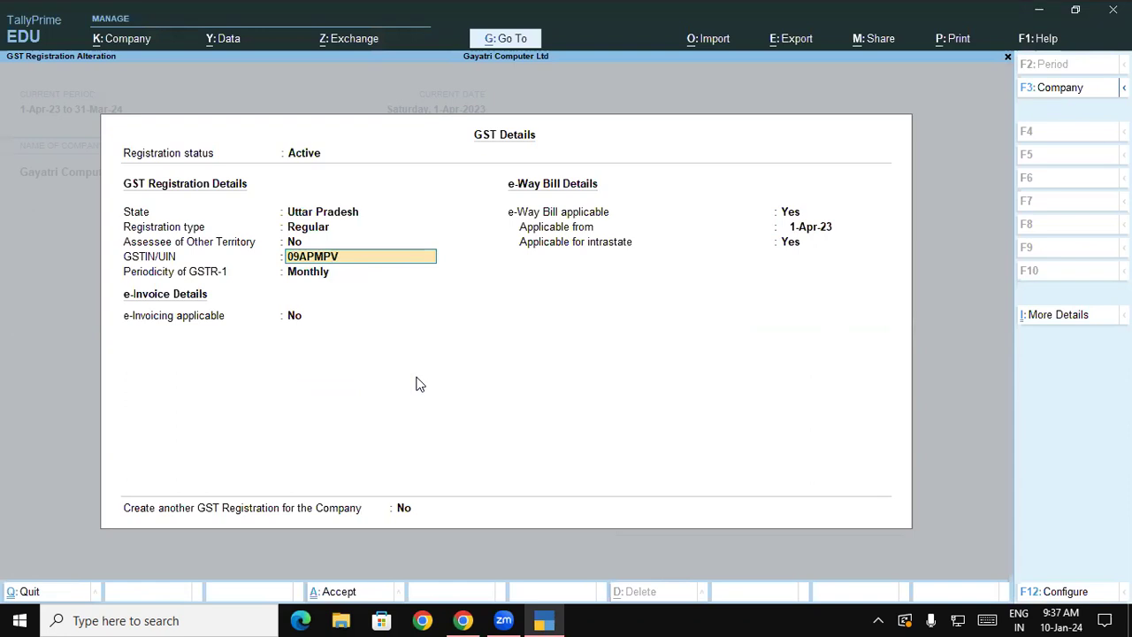
type("123")
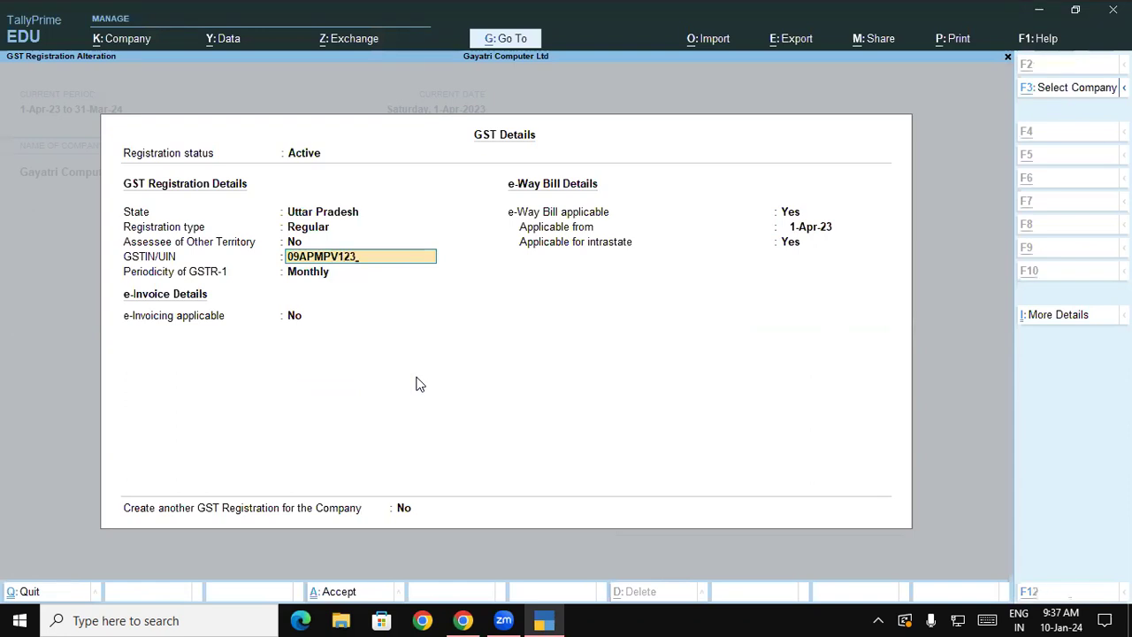
key("alt+Tab")
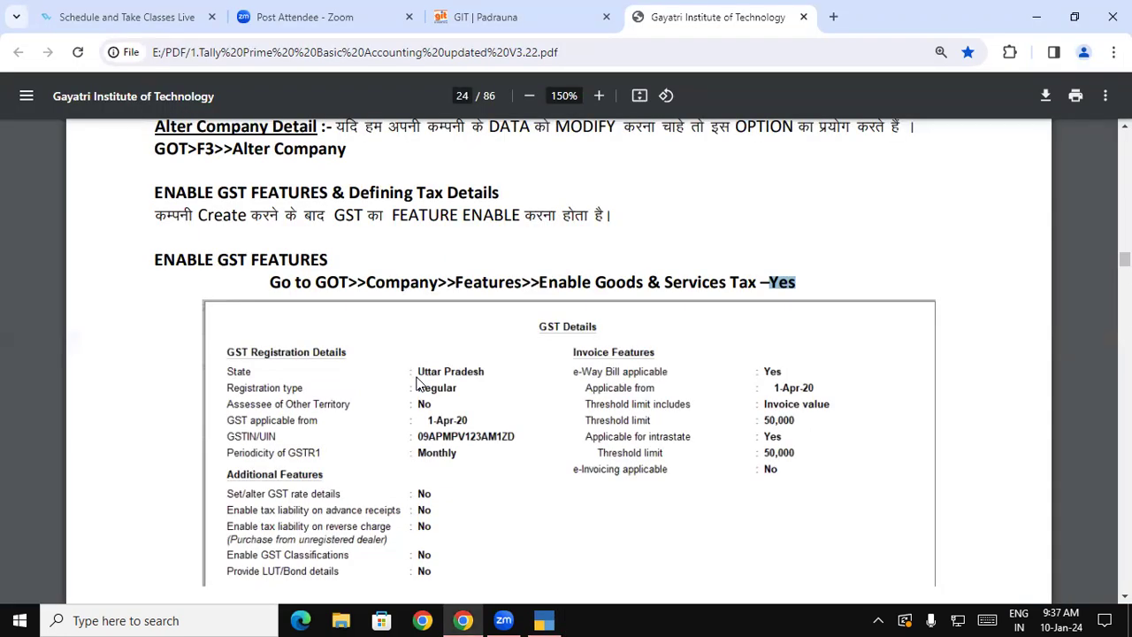
key("alt+Tab")
type("AM")
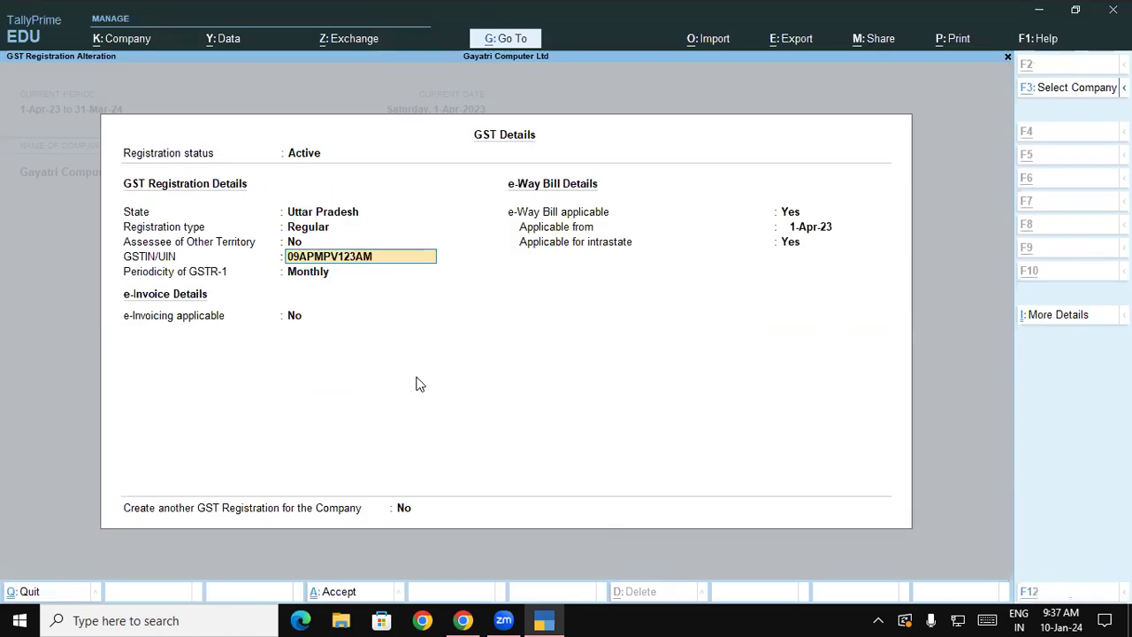
key("alt+Tab")
key("alt+Tab")
type("1ZD")
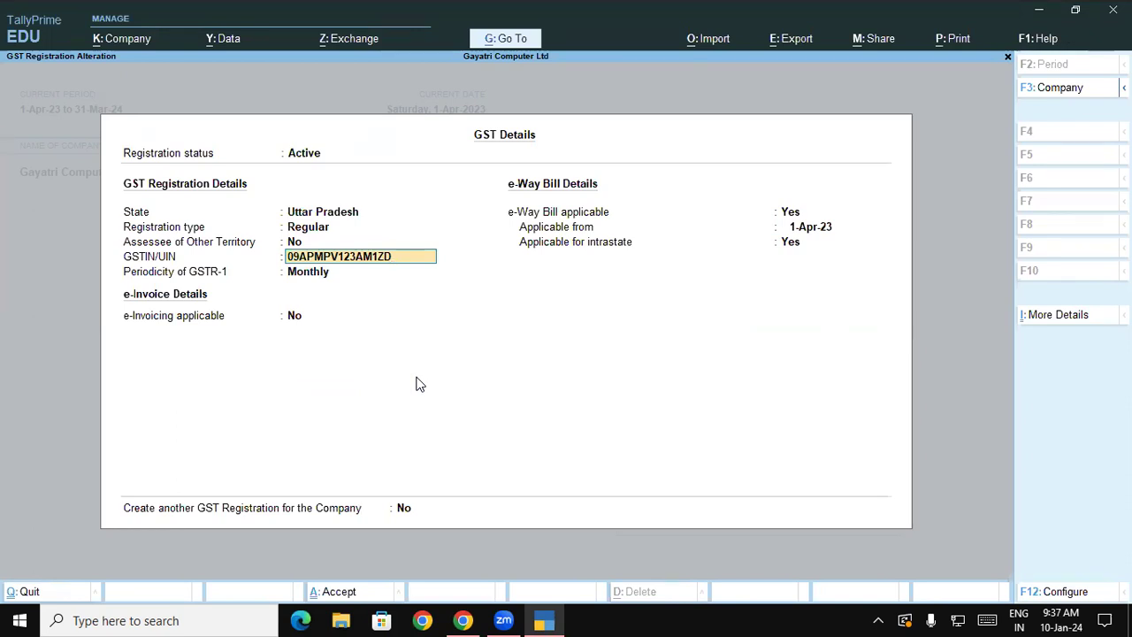
key("Return")
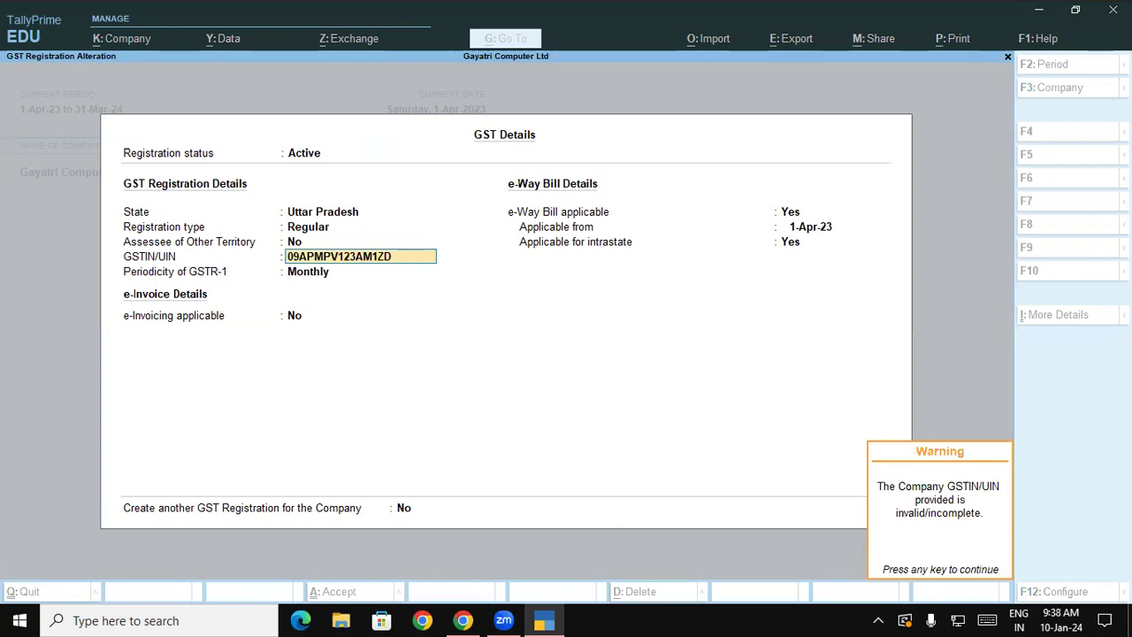
Switch to the PDF notes in Chrome and copy the GSTIN of Hi-Tech World from the customer and supplier table.
key("alt+Tab")
scroll(566, 354, "down", 20)
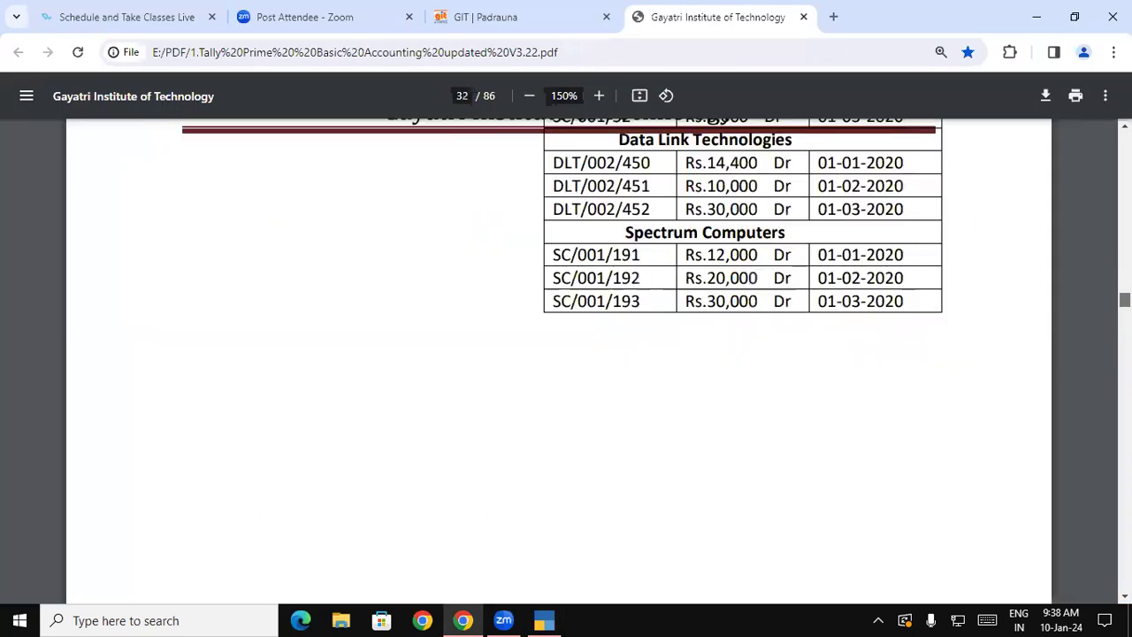
scroll(565, 353, "down", 15)
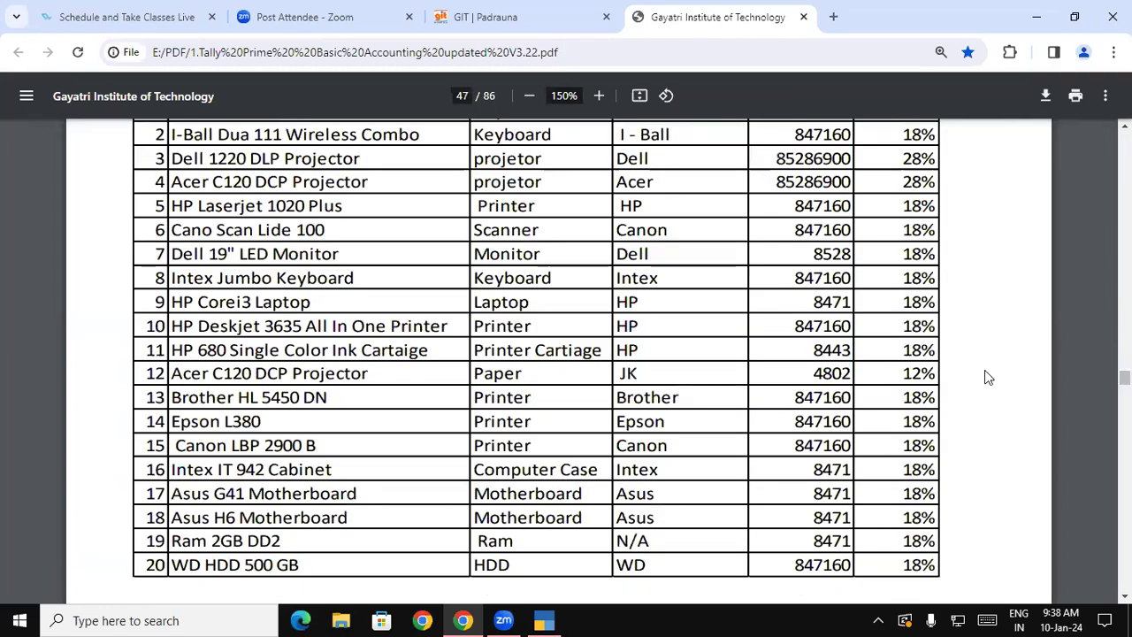
left_click(1125, 596)
scroll(991, 480, "down", 6)
left_click_drag(662, 180, 718, 334)
left_click(383, 170)
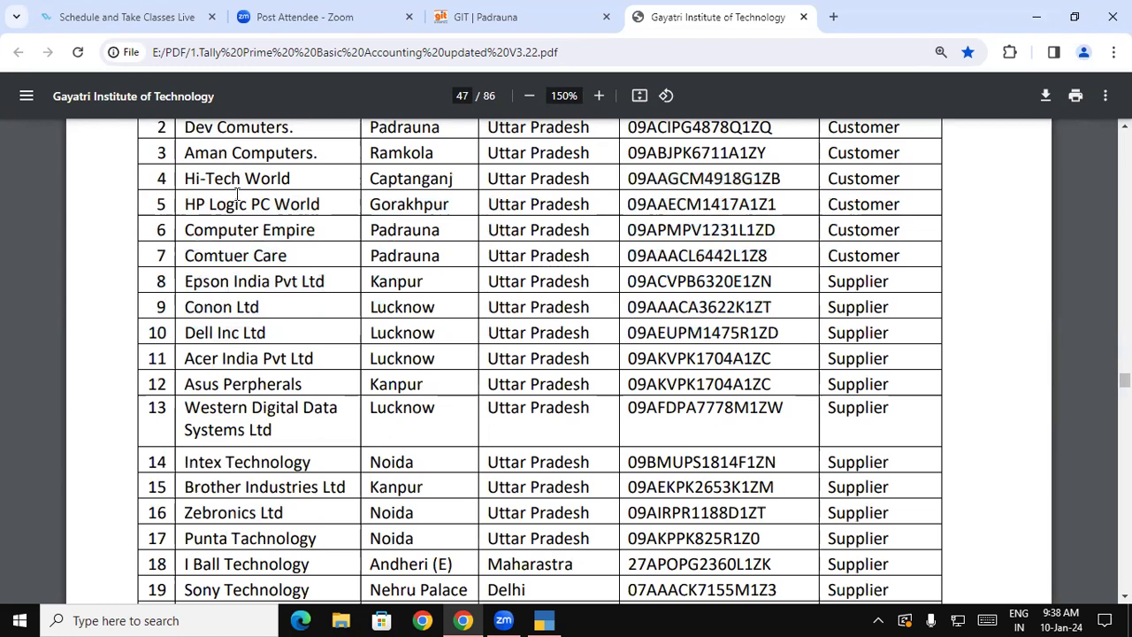
left_click_drag(627, 153, 766, 154)
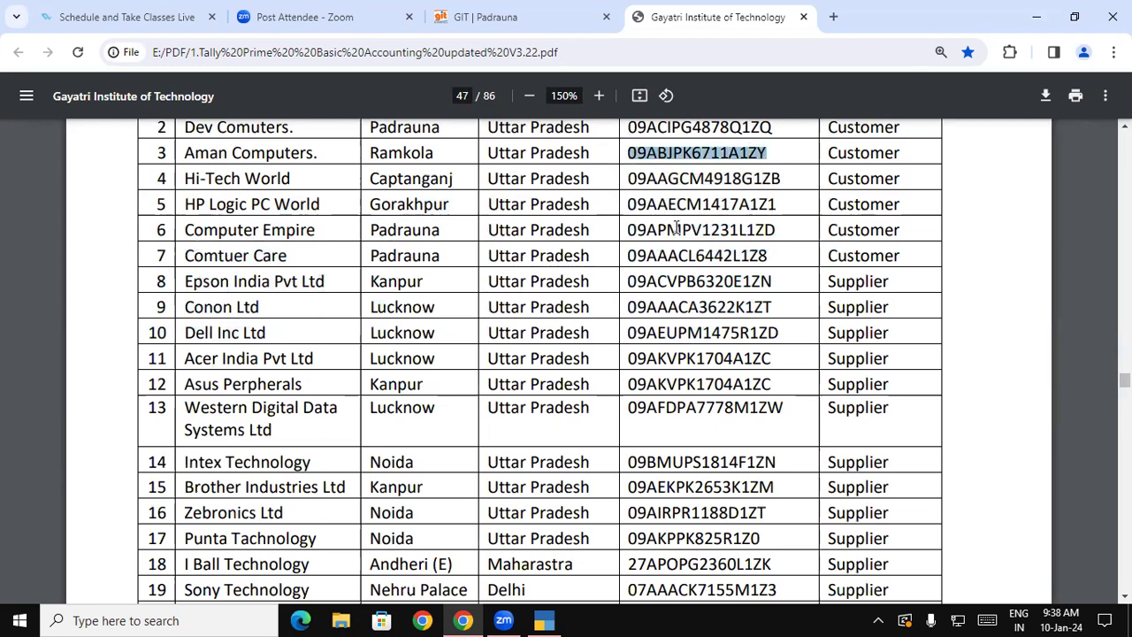
left_click_drag(627, 178, 783, 178)
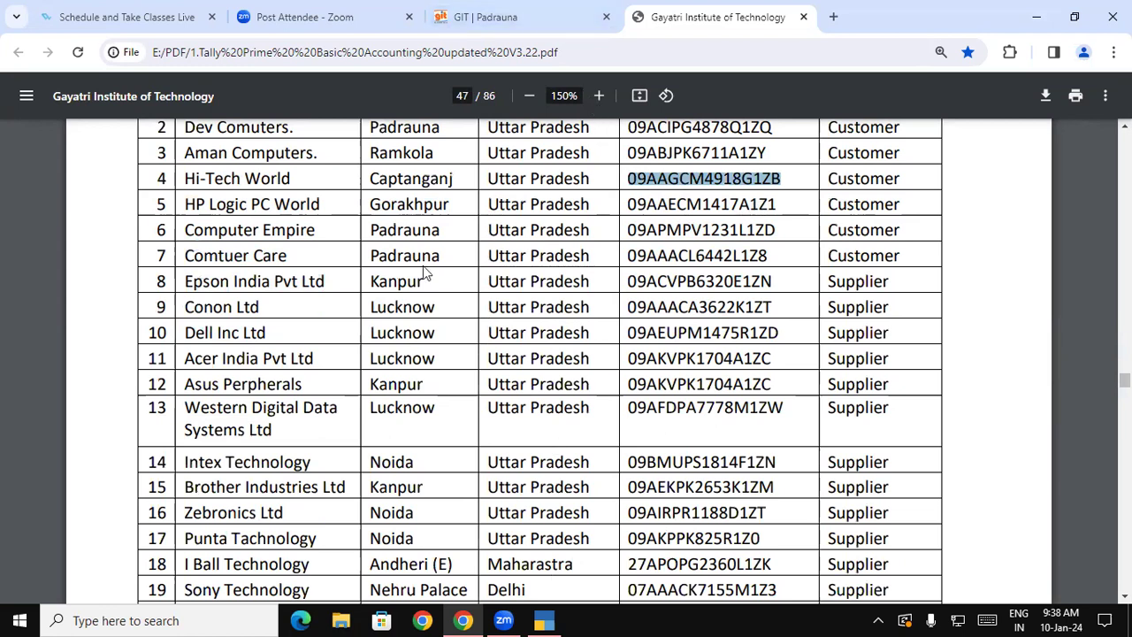
Switch to TallyPrime and replace the company's GSTIN/UIN in the GST details with the copied number.
key("alt+Tab")
key("Up")
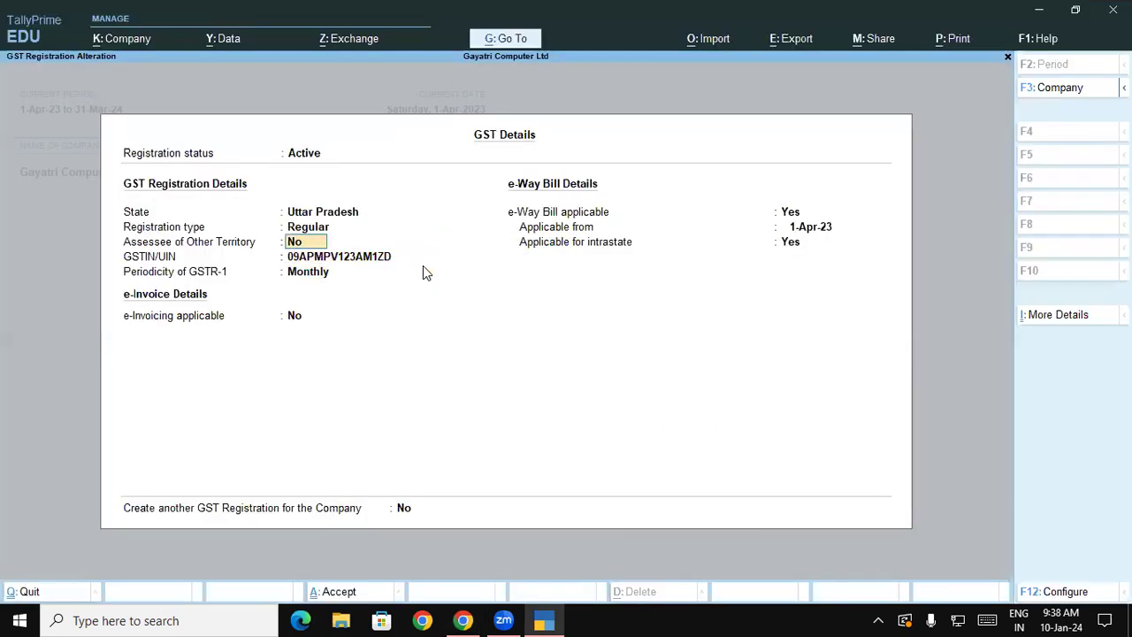
key("Return")
key("ctrl+alt+v")
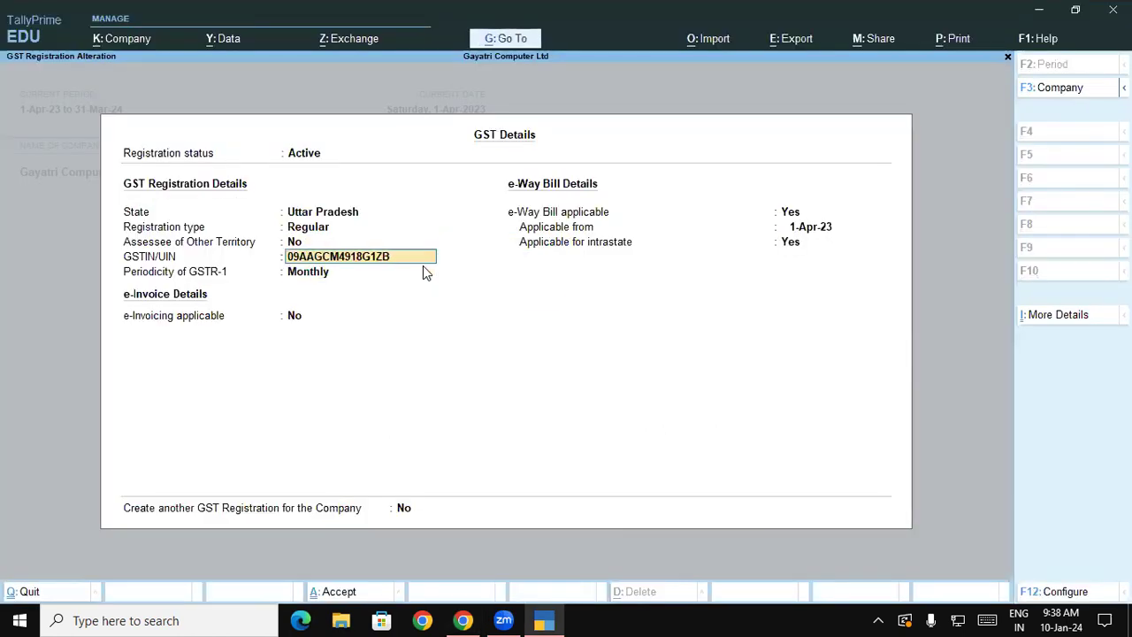
key("Return")
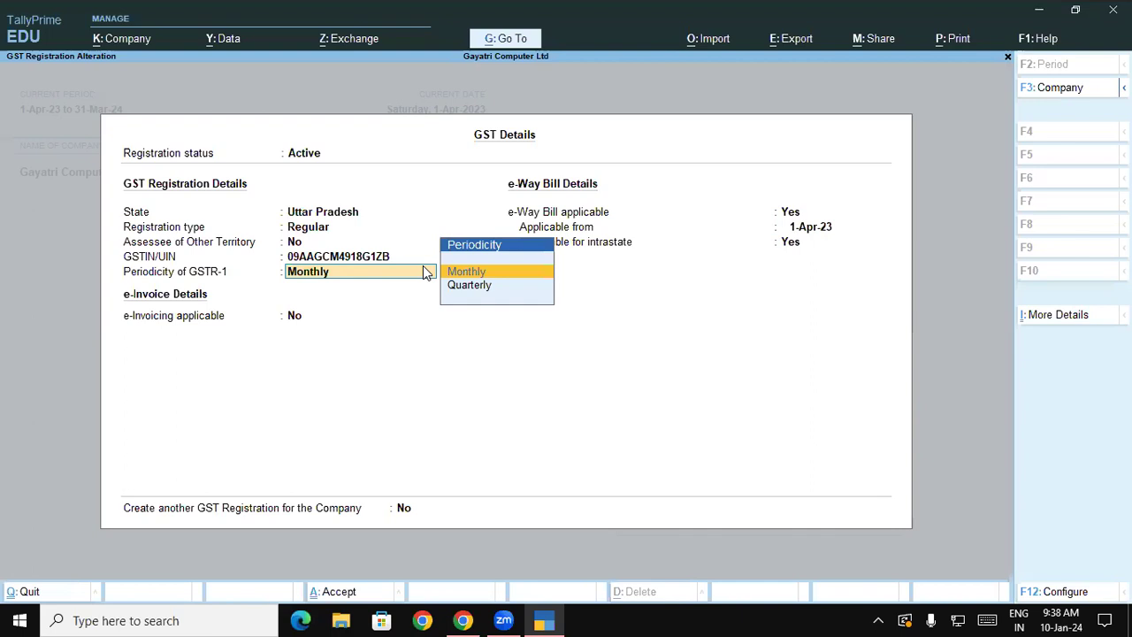
key("BackSpace")
key("BackSpace")
key("Return")
key("Return")
Return to the PDF notes in Chrome and highlight the path for enabling the GST features above the sample GST details.
key("alt+Tab")
left_click_drag(779, 178, 626, 175)
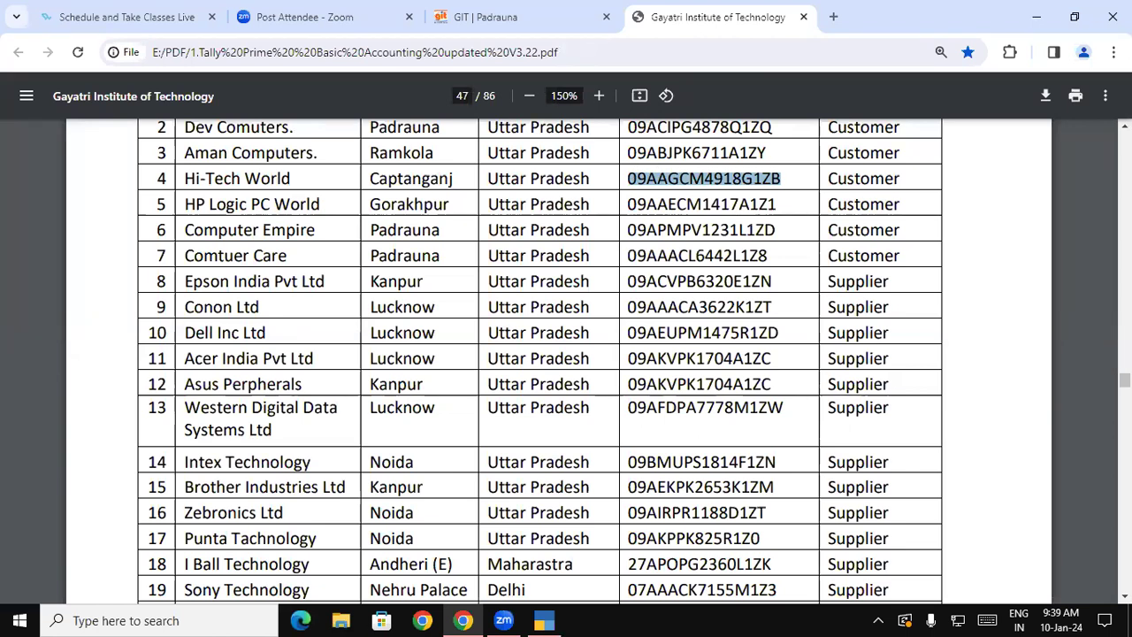
left_click_drag(1124, 380, 1124, 262)
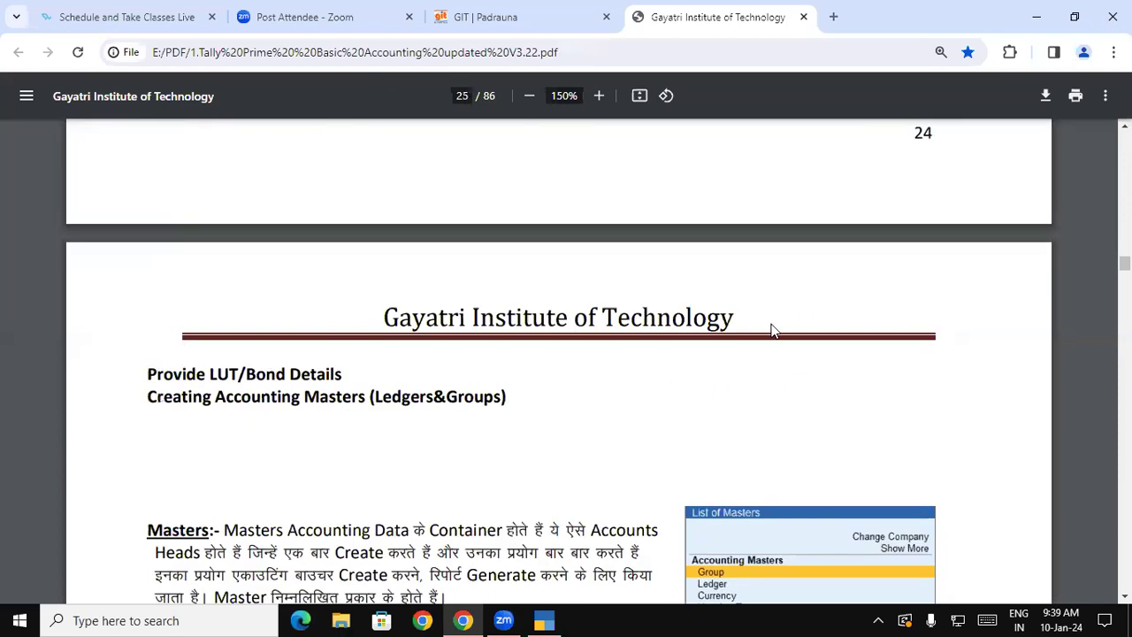
left_click(1123, 126)
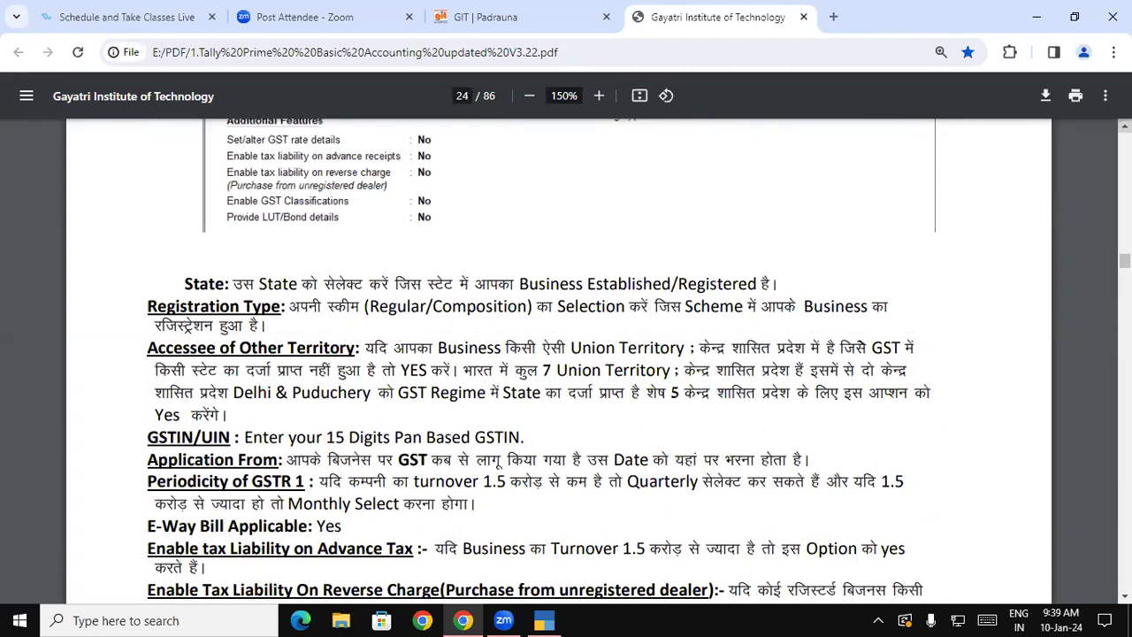
scroll(904, 212, "up", 6)
left_click_drag(495, 447, 769, 433)
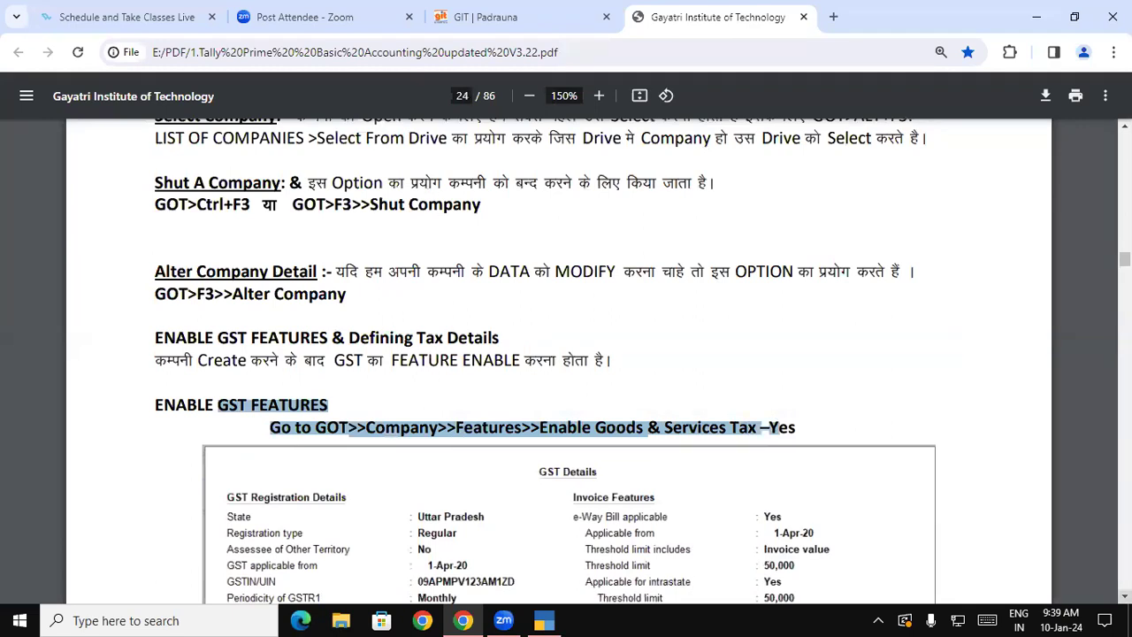
Go through the notes on State, Accessee of Other Territory and GSTIN/UIN, highlighting each explanation.
scroll(298, 162, "down", 4)
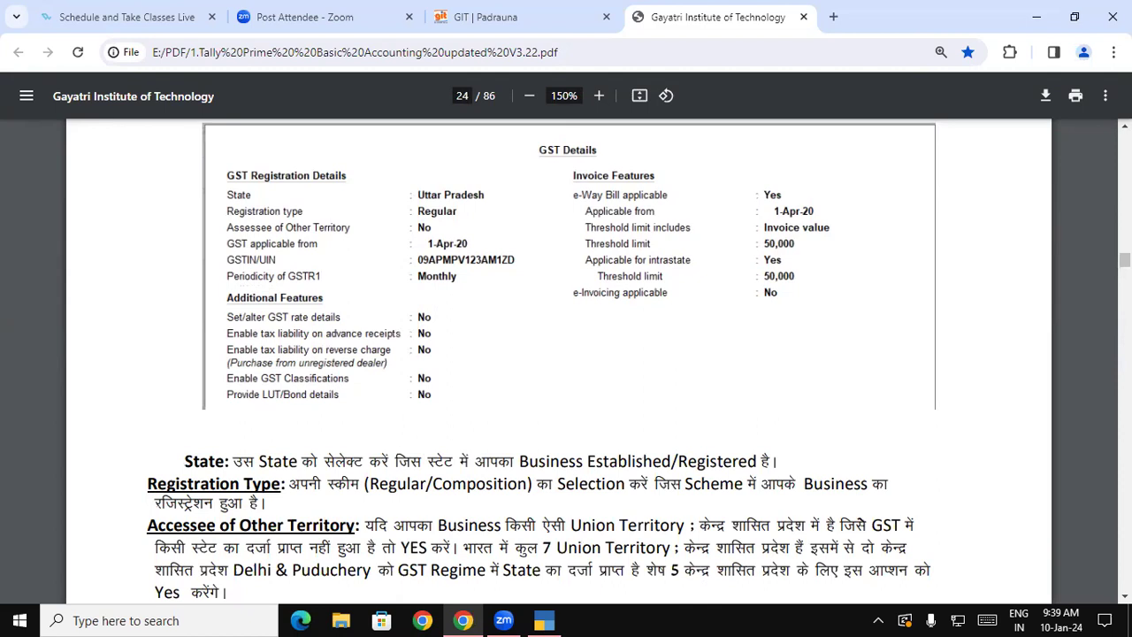
scroll(212, 323, "down", 2)
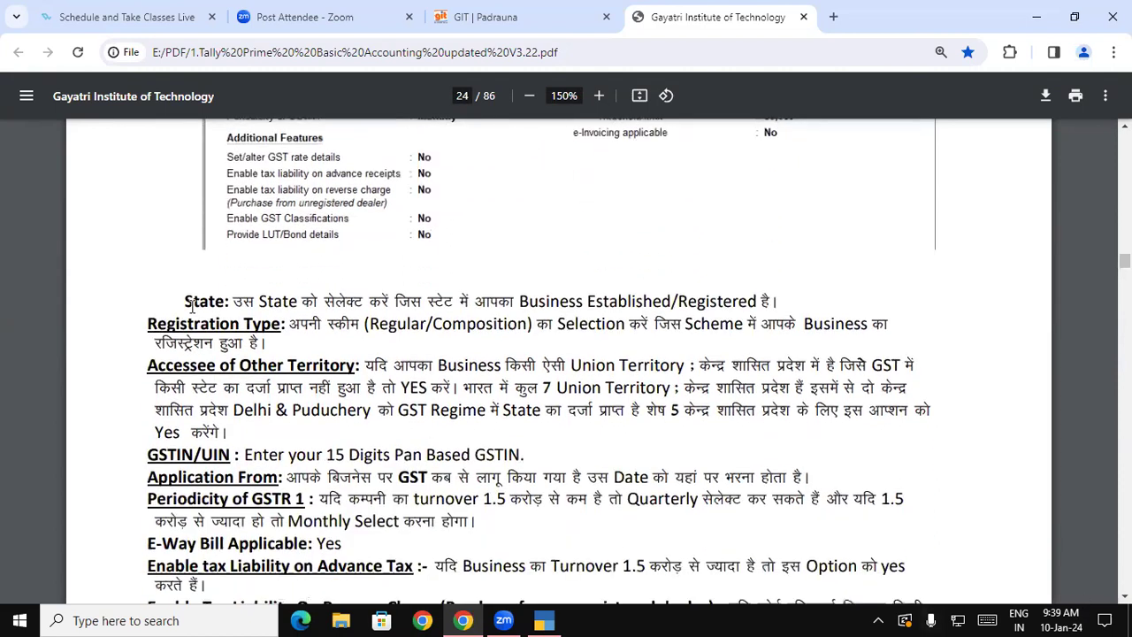
left_click_drag(186, 303, 727, 310)
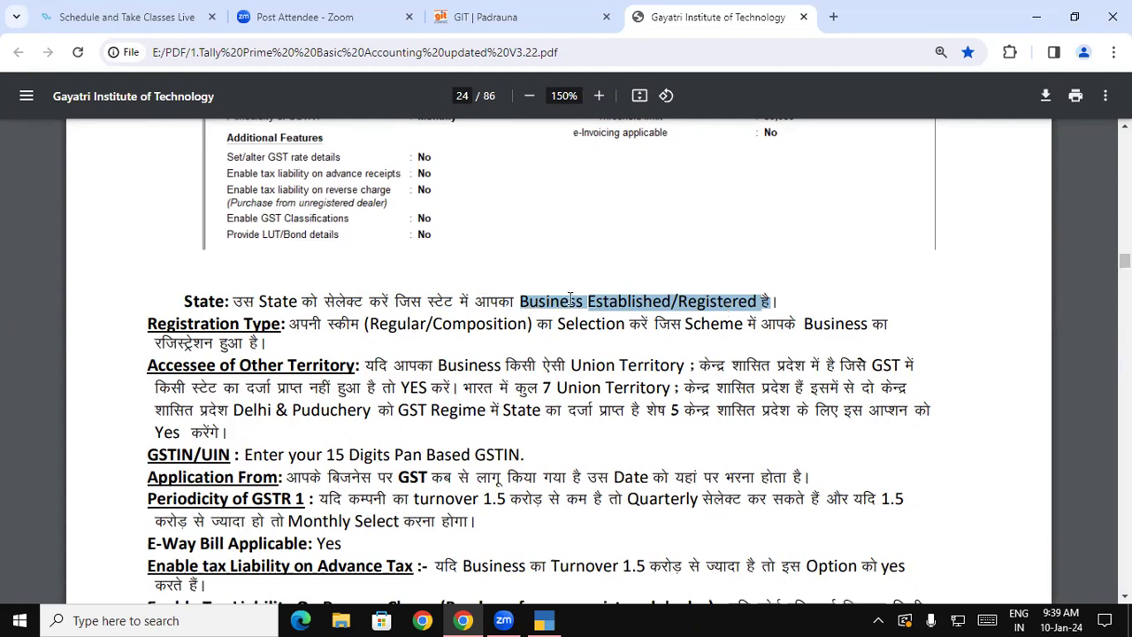
left_click(246, 366)
left_click_drag(316, 367, 327, 366)
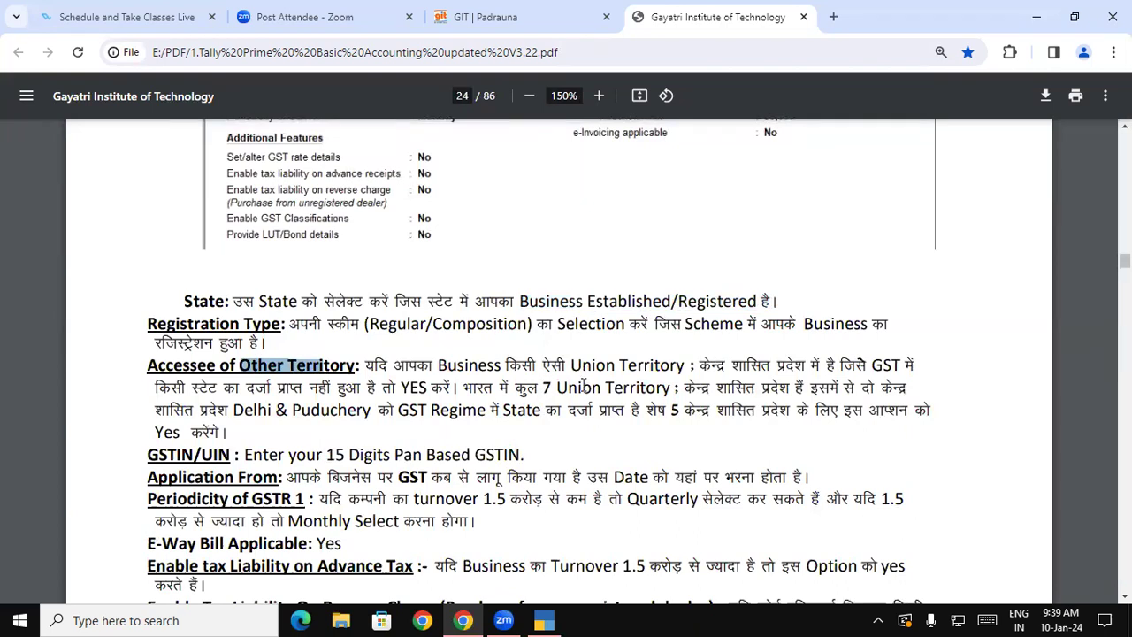
left_click_drag(150, 365, 234, 427)
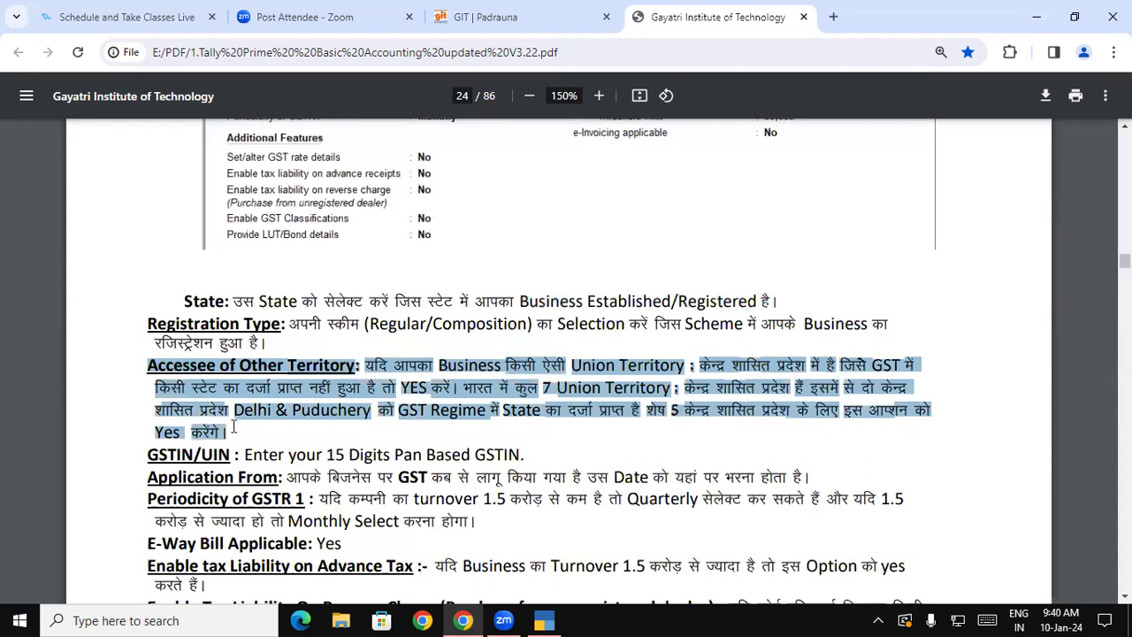
left_click(357, 399)
left_click_drag(150, 454, 523, 454)
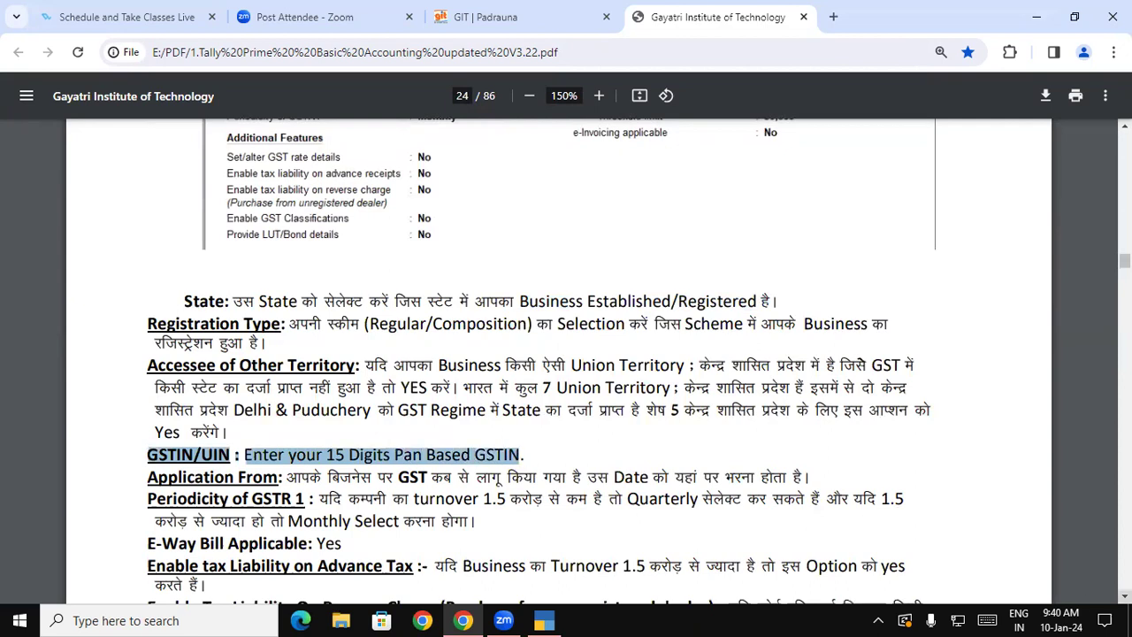
Highlight the Application From explanation in the notes.
scroll(1122, 596, "down", 2)
left_click(303, 361)
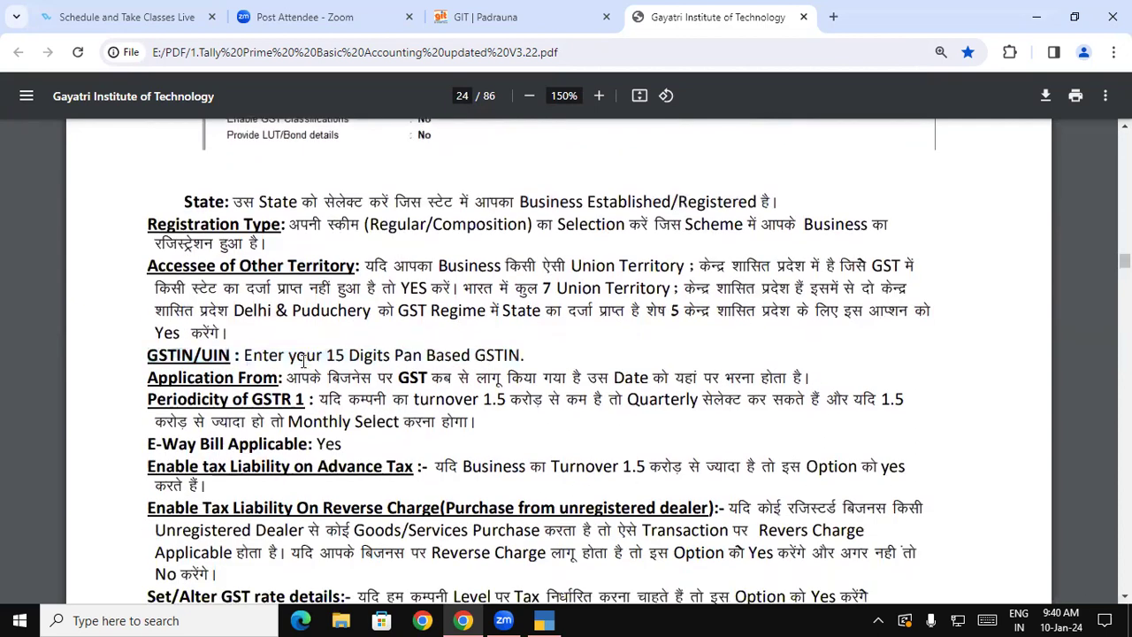
left_click_drag(148, 378, 322, 377)
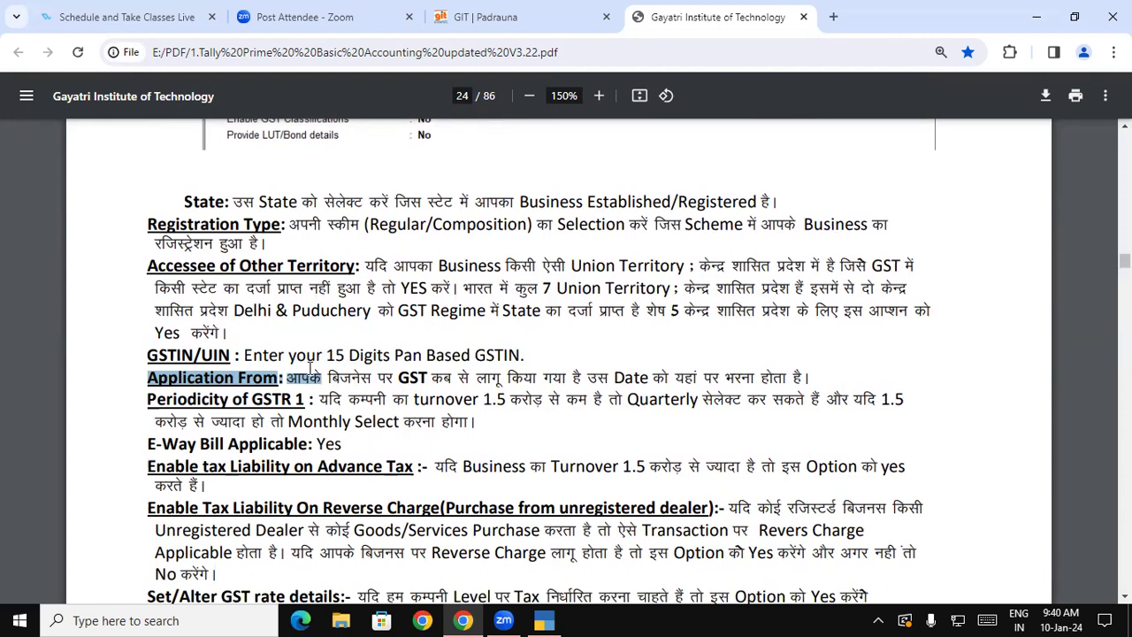
left_click_drag(288, 379, 804, 377)
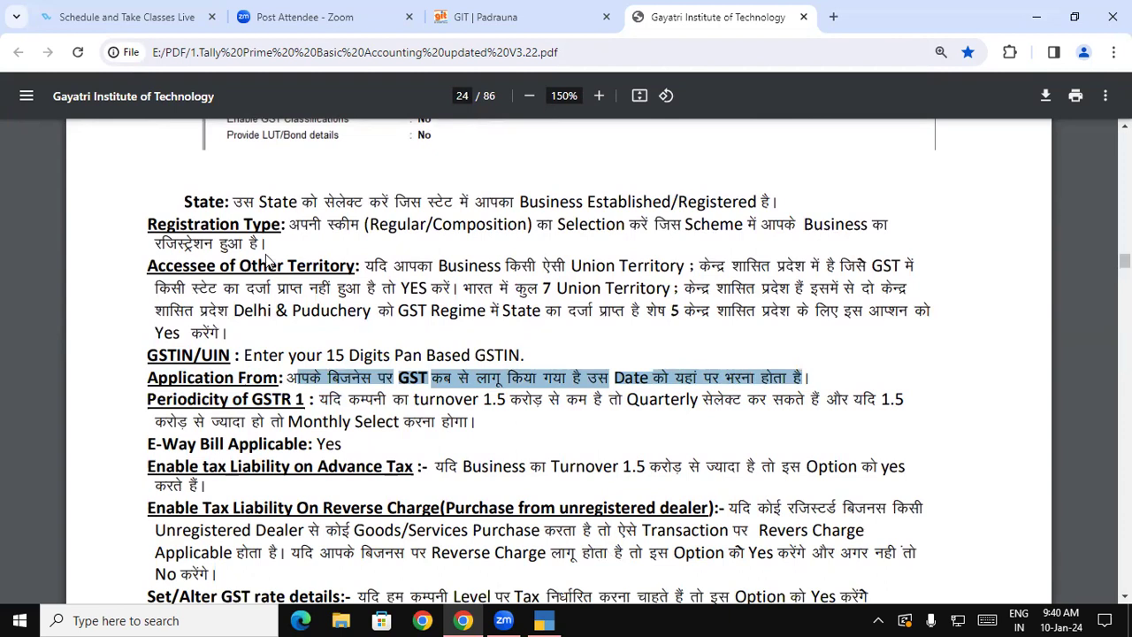
Switch to TallyPrime, handwrite 1-4-2023 with an underline and 1-4-2024 over the GST details, and clear the annotations.
key("alt+Tab")
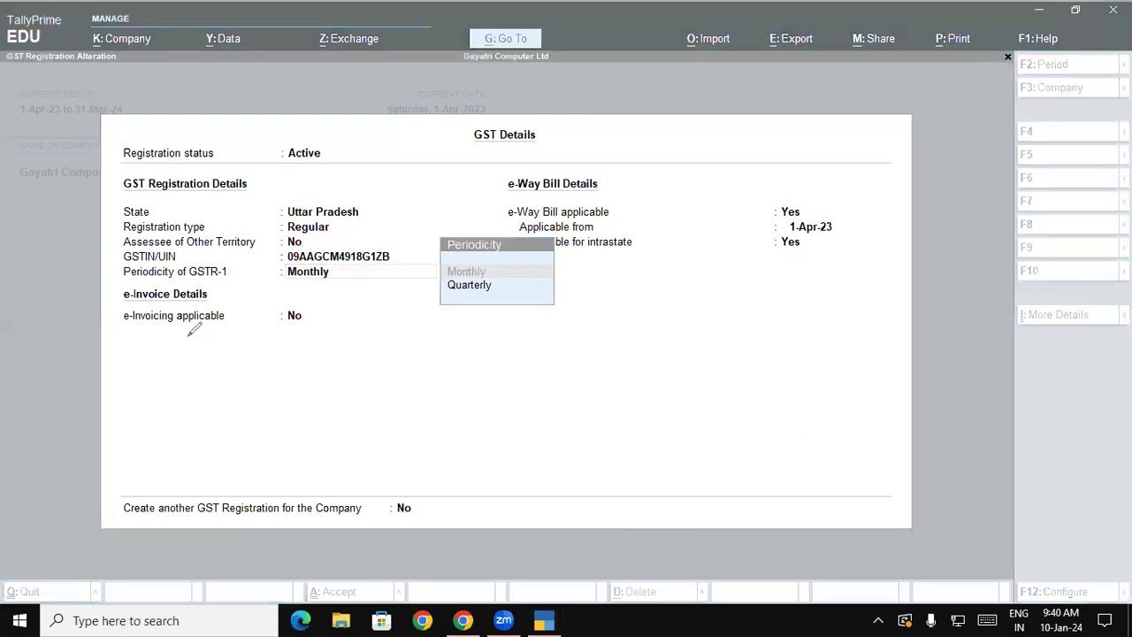
mouse_move(189, 312)
left_mouse_down()
mouse_move(195, 351)
mouse_move(224, 319)
left_mouse_up()
mouse_move(262, 266)
left_mouse_down()
mouse_move(274, 300)
mouse_move(275, 282)
mouse_move(303, 269)
left_mouse_up()
mouse_move(311, 266)
left_mouse_down()
mouse_move(378, 225)
mouse_move(390, 196)
mouse_move(416, 203)
mouse_move(421, 190)
left_mouse_up()
mouse_move(423, 168)
left_mouse_down()
mouse_move(445, 158)
mouse_move(442, 186)
left_mouse_up()
left_click_drag(232, 372, 437, 237)
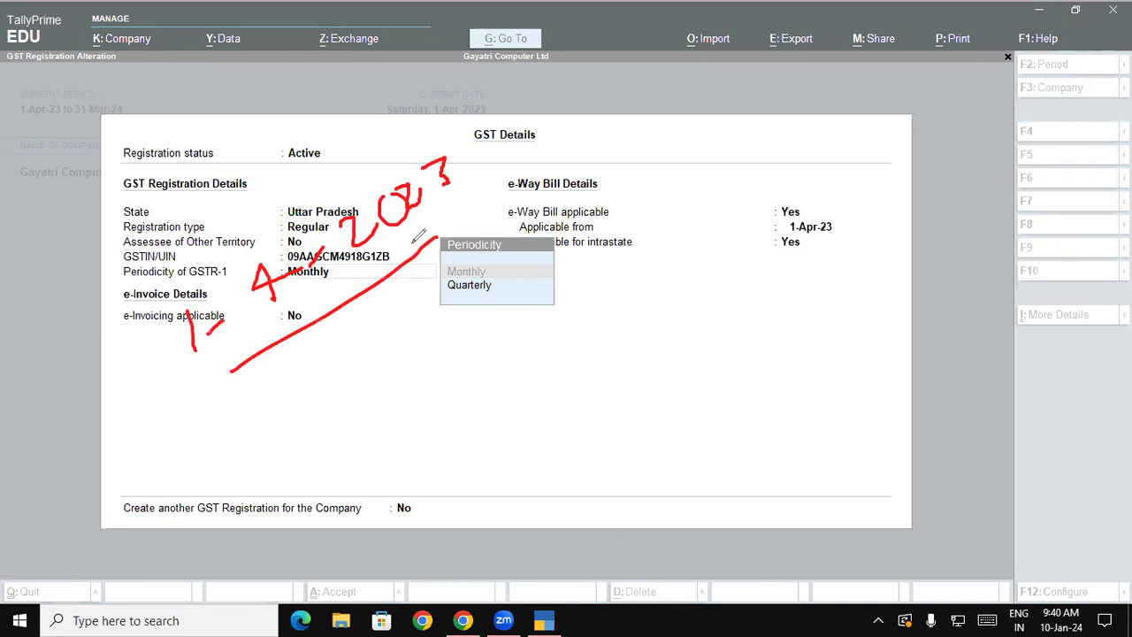
mouse_move(340, 358)
left_mouse_down()
mouse_move(349, 397)
mouse_move(392, 345)
left_mouse_up()
mouse_move(416, 305)
left_mouse_down()
mouse_move(425, 346)
mouse_move(435, 310)
mouse_move(483, 263)
mouse_move(513, 255)
mouse_move(518, 217)
mouse_move(577, 212)
left_mouse_up()
mouse_move(591, 174)
left_mouse_down()
mouse_move(619, 192)
mouse_move(594, 208)
left_mouse_up()
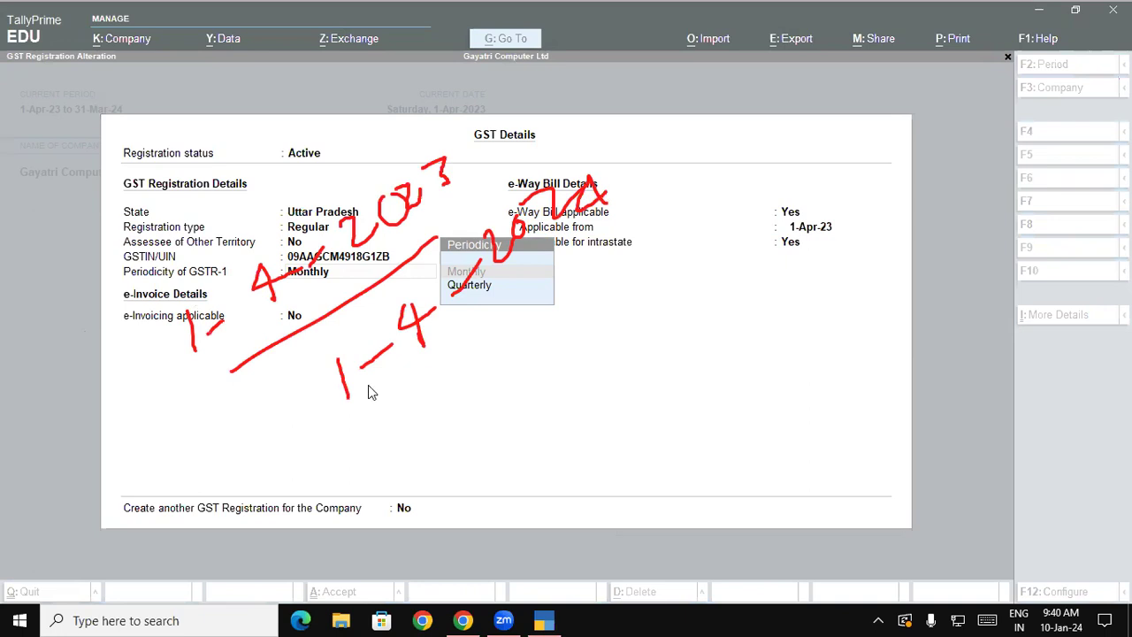
key("Escape")
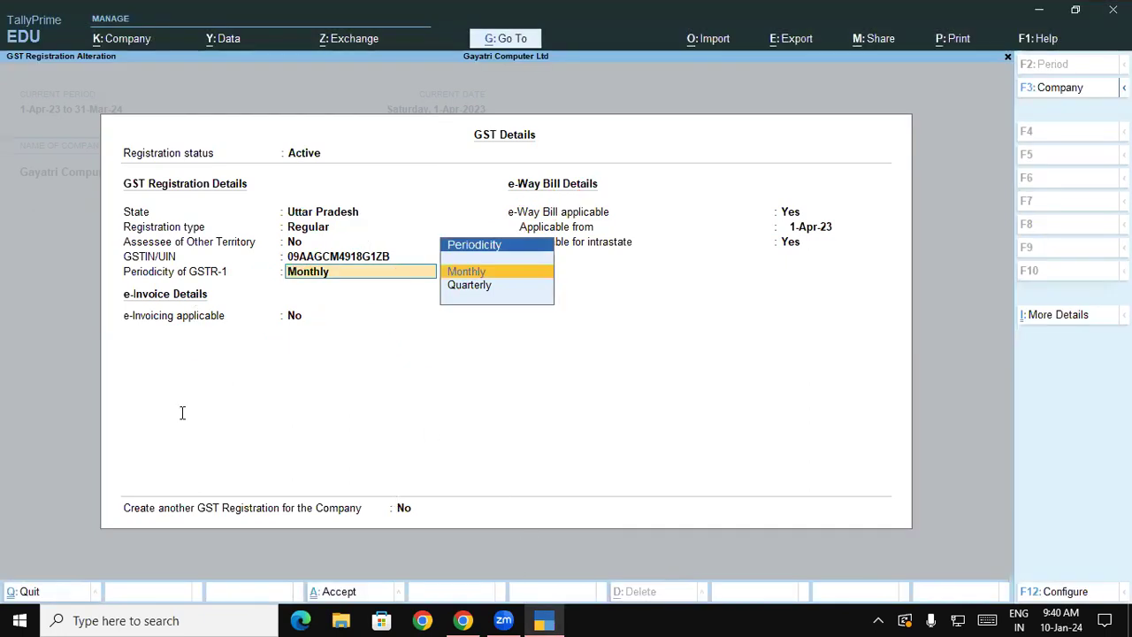
Switch to the PDF notes in Chrome and highlight the Quarterly and Monthly rules for Periodicity of GSTR 1.
key("alt+Tab")
left_click_drag(147, 399, 723, 398)
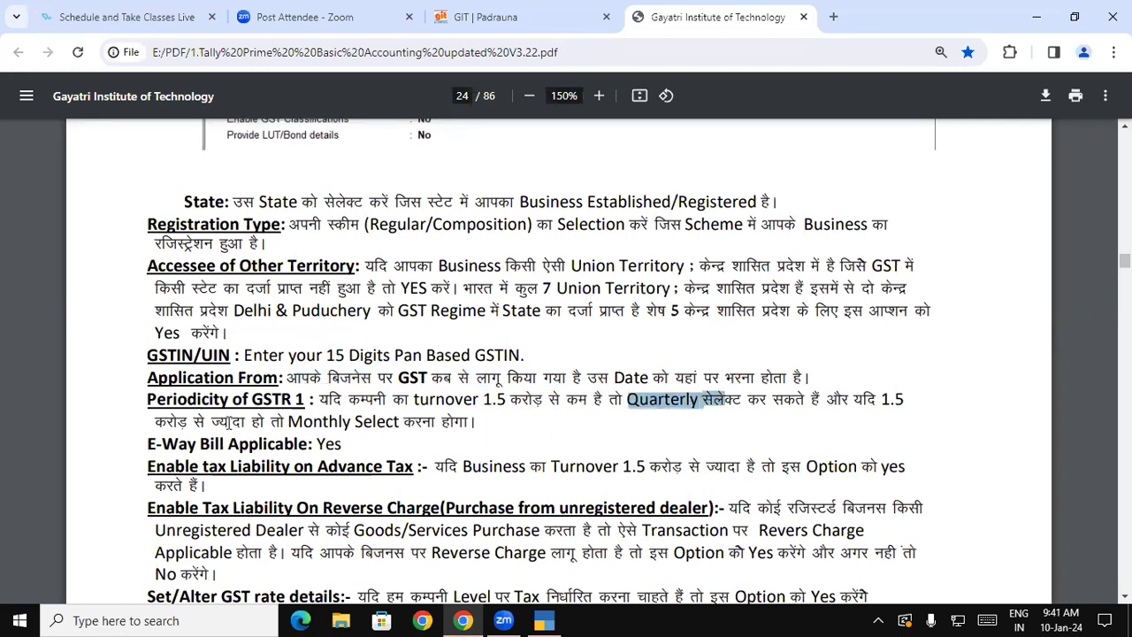
left_click_drag(157, 421, 386, 418)
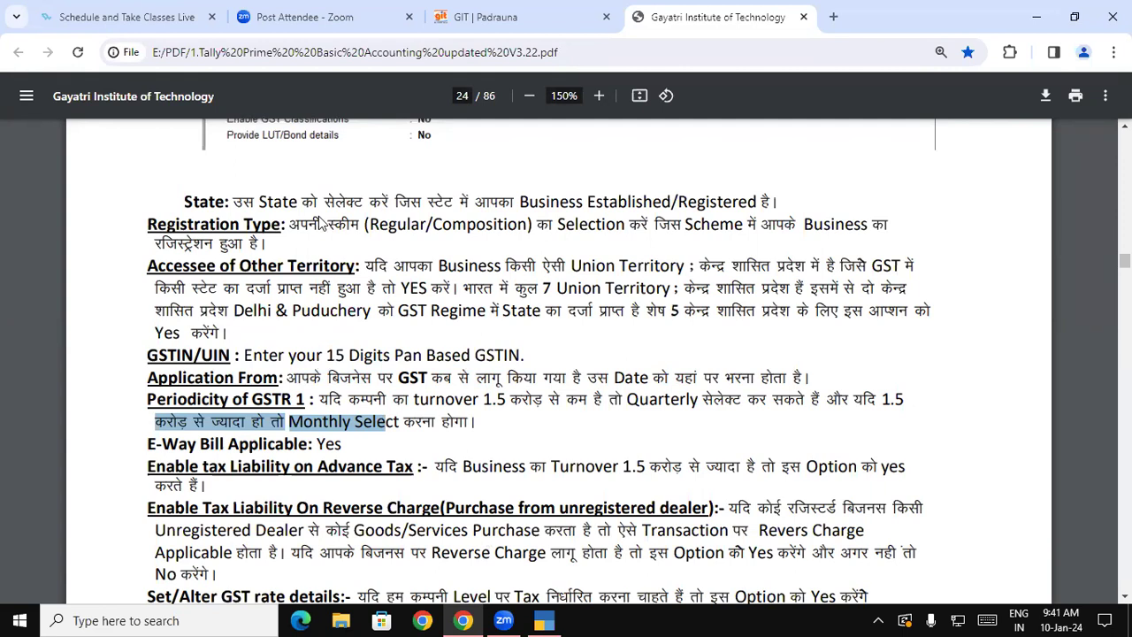
Switch to TallyPrime and accept Monthly as Periodicity of GSTR-1 and No for e-Invoicing applicable.
key("alt+Tab")
key("Return")
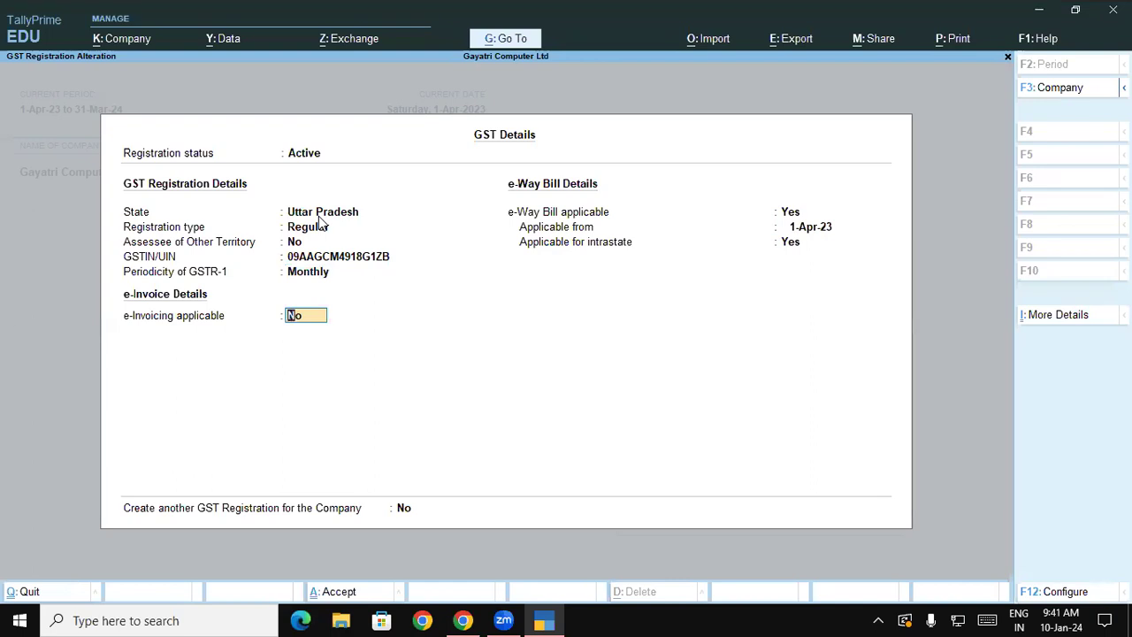
key("Return")
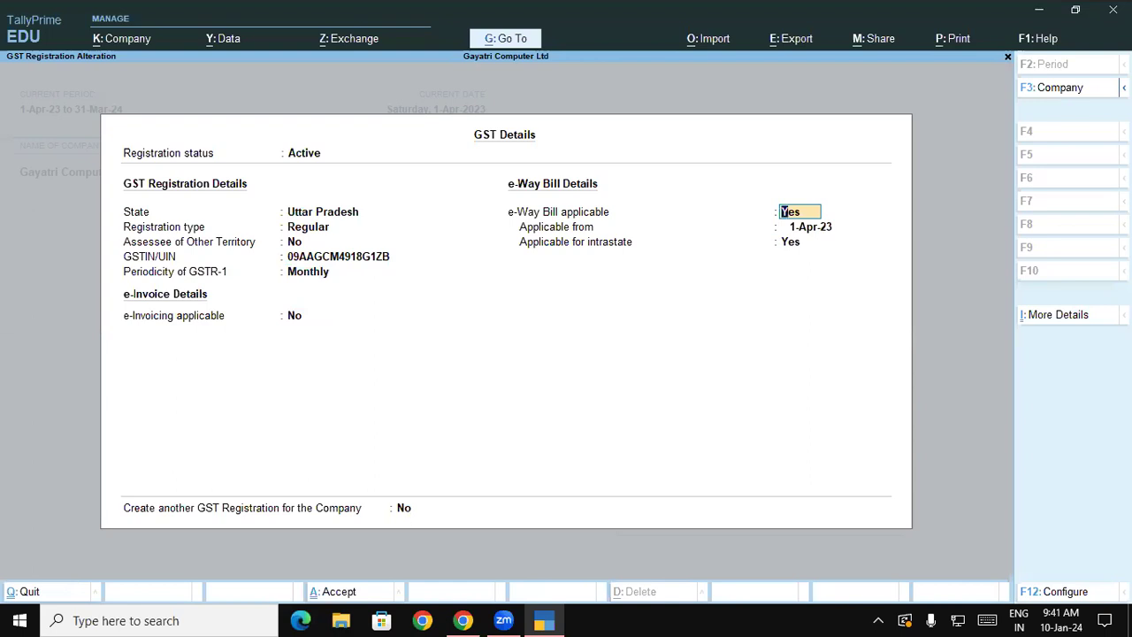
Switch to the PDF notes in Chrome and highlight the text from E-Way Bill Applicable through tax liability on reverse charge.
key("alt+Tab")
scroll(156, 224, "down", 2)
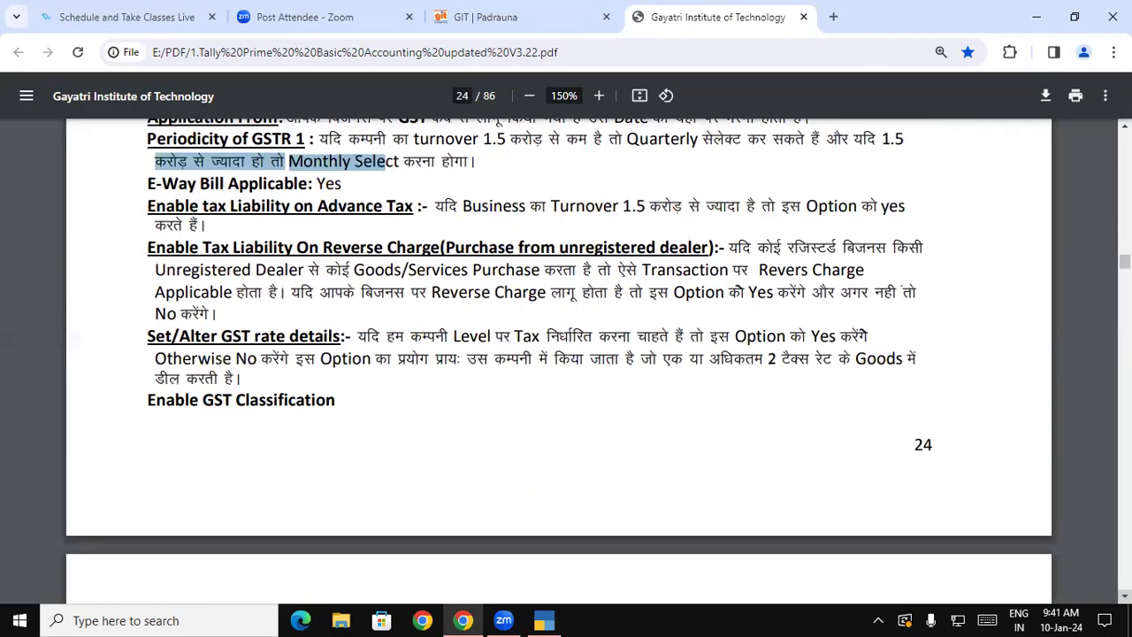
left_click_drag(150, 184, 217, 317)
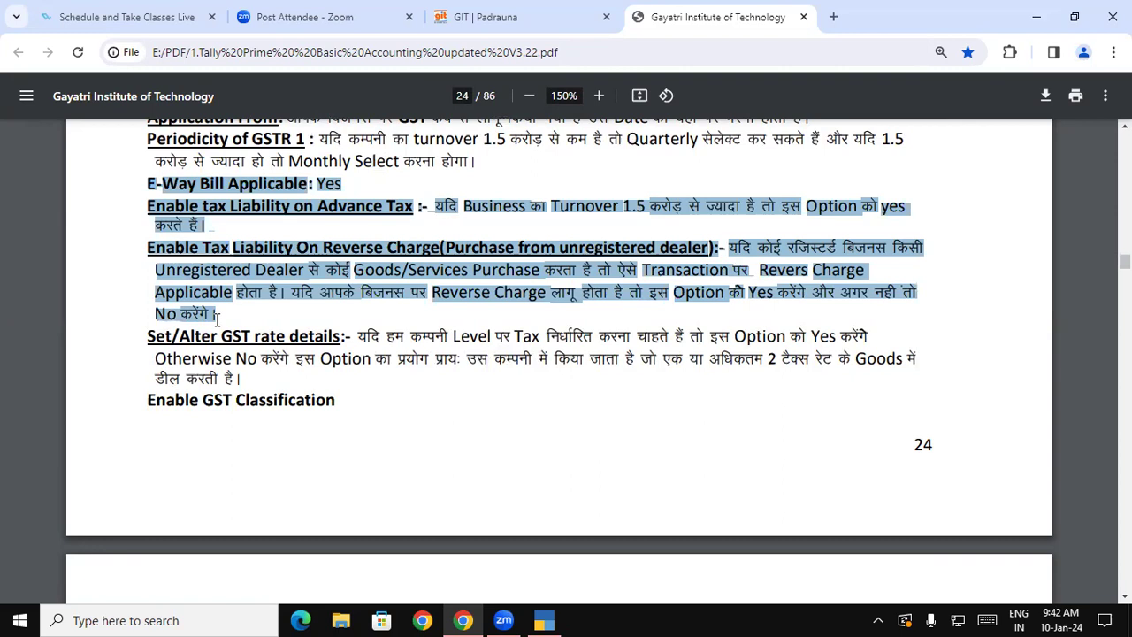
Switch to TallyPrime, set e-Way Bill applicable to No, and save the GST details and company features.
left_click(544, 619)
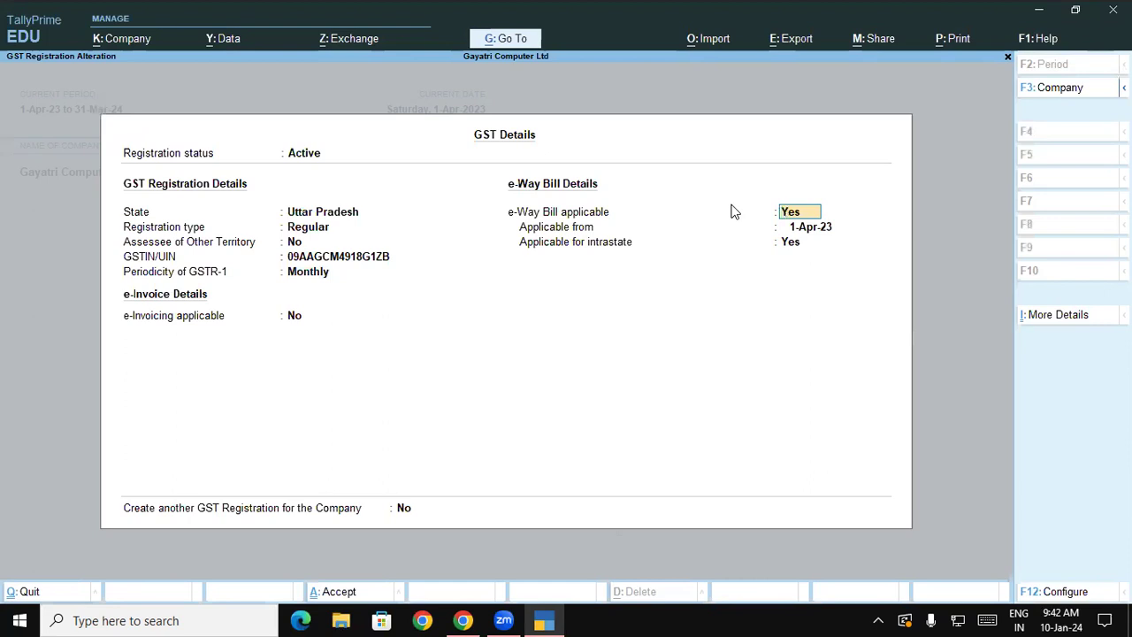
type("N")
key("Return")
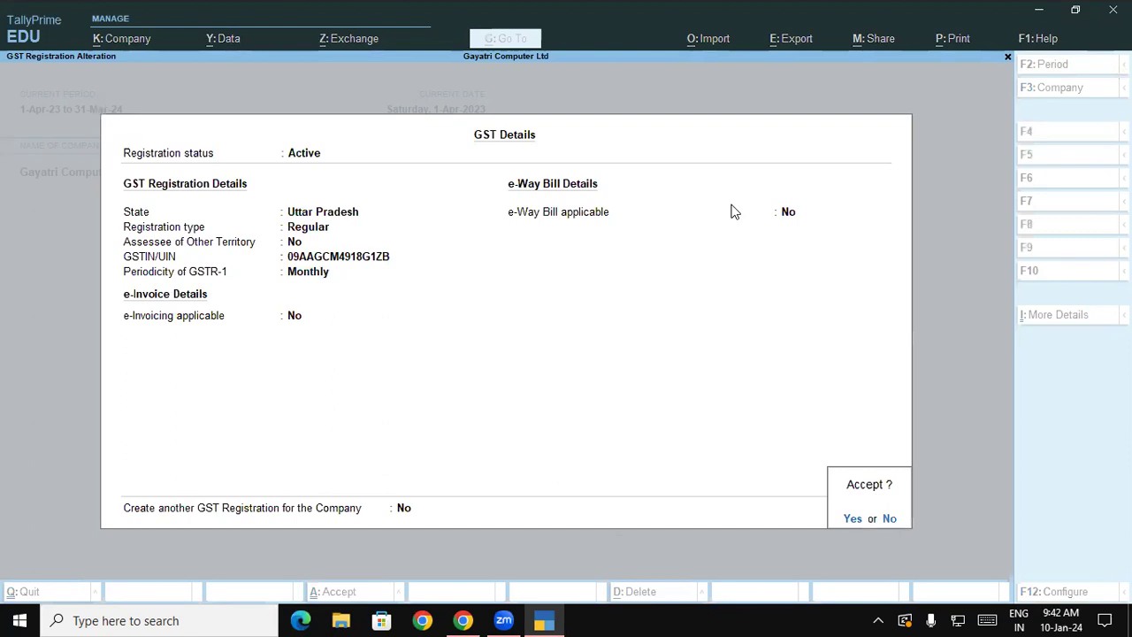
key("Return")
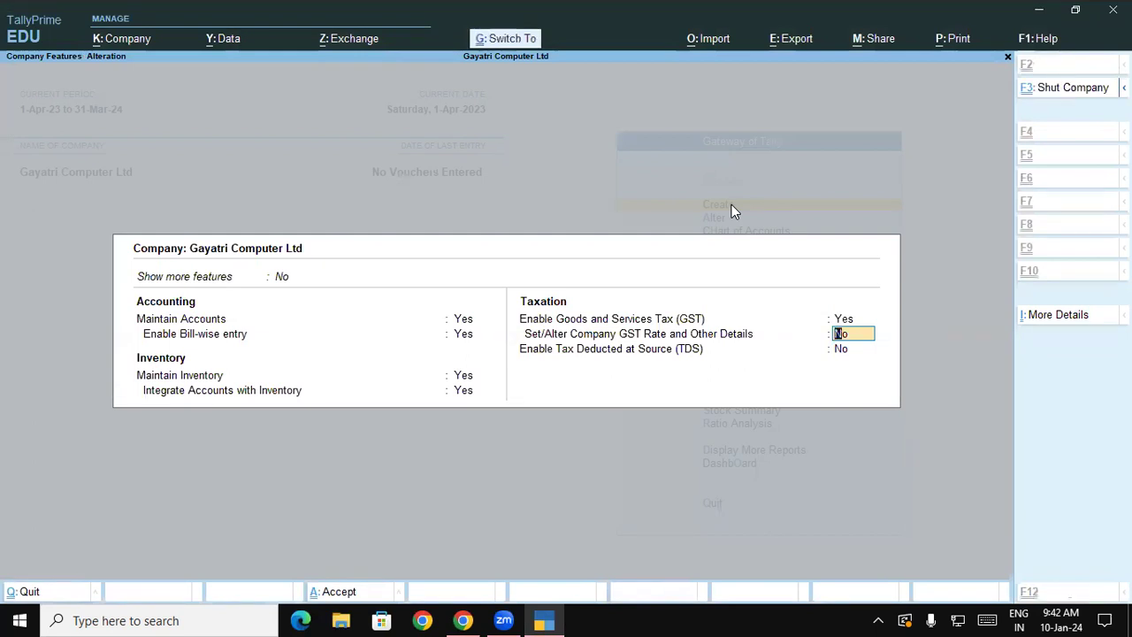
key("ctrl+a")
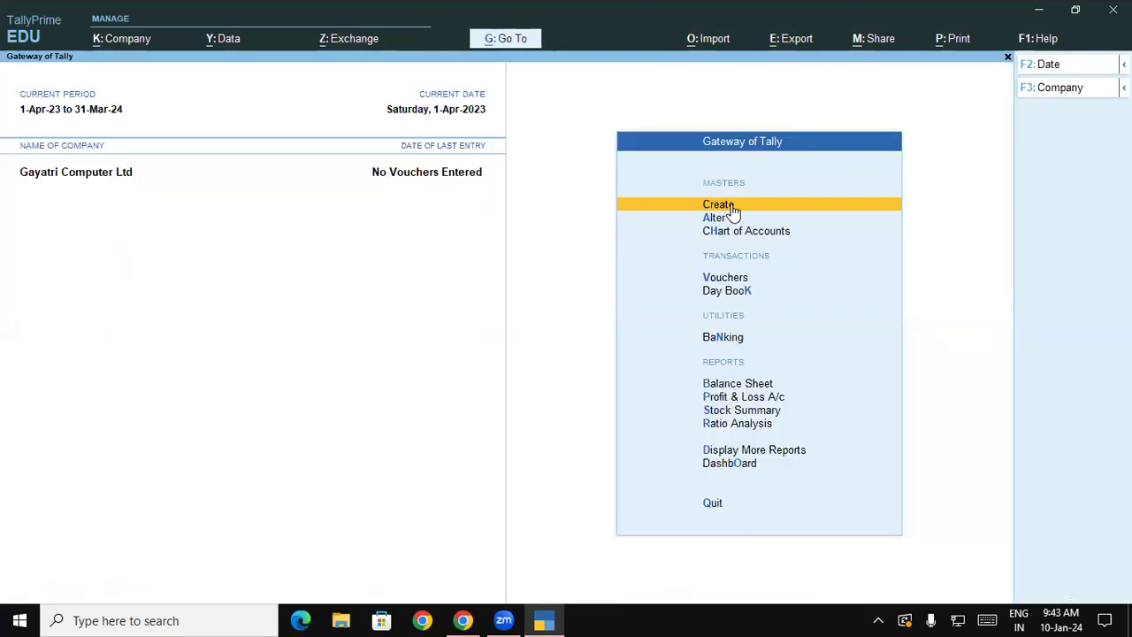
Reopen the company features of Gayatri Computer Ltd, review its GST registration details, and accept both screens as they are.
left_click(104, 40)
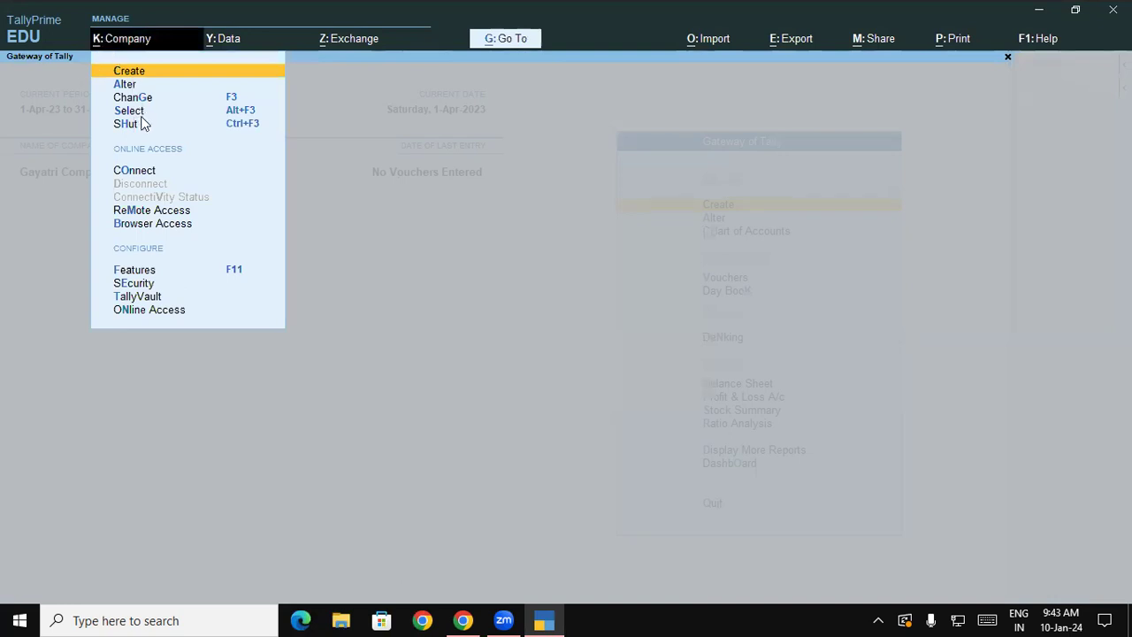
left_click(139, 270)
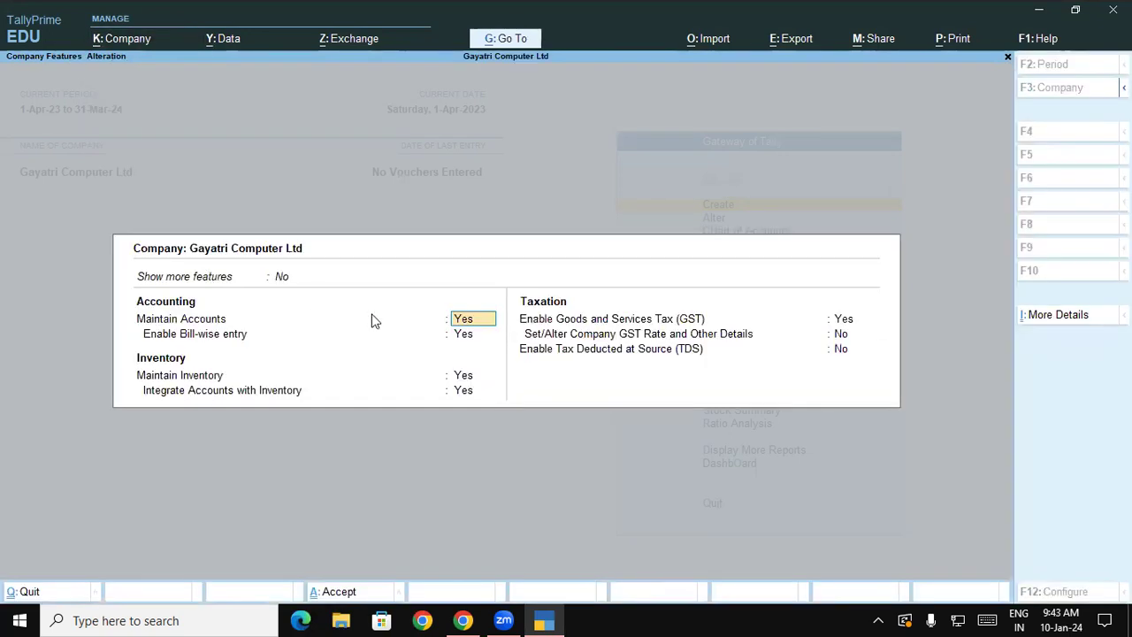
left_click(531, 324)
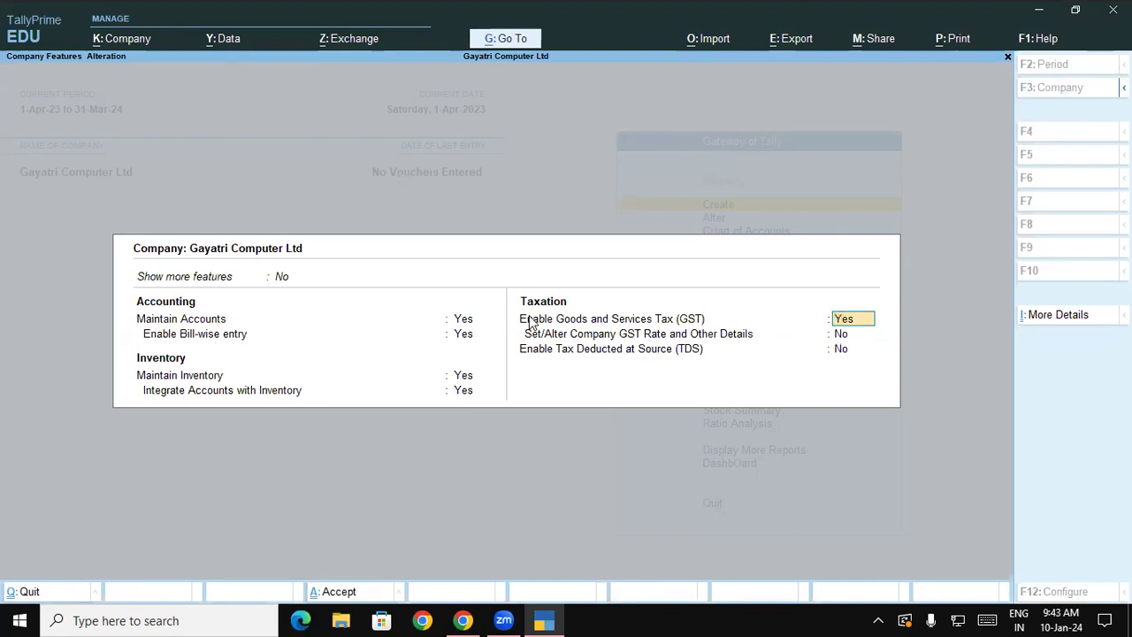
key("Return")
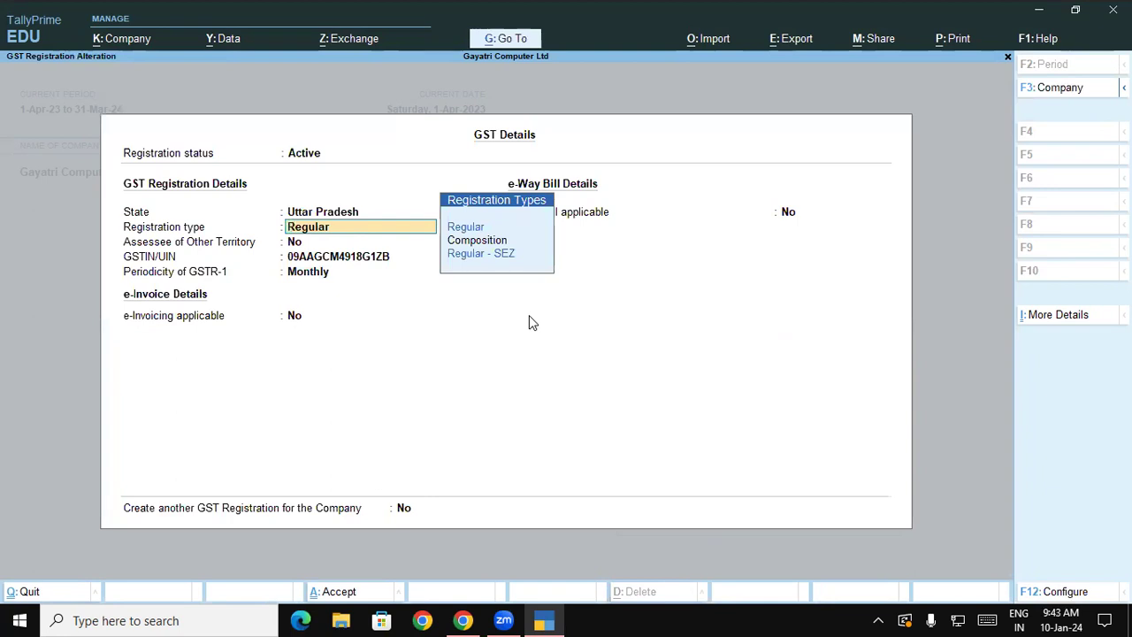
key("Return")
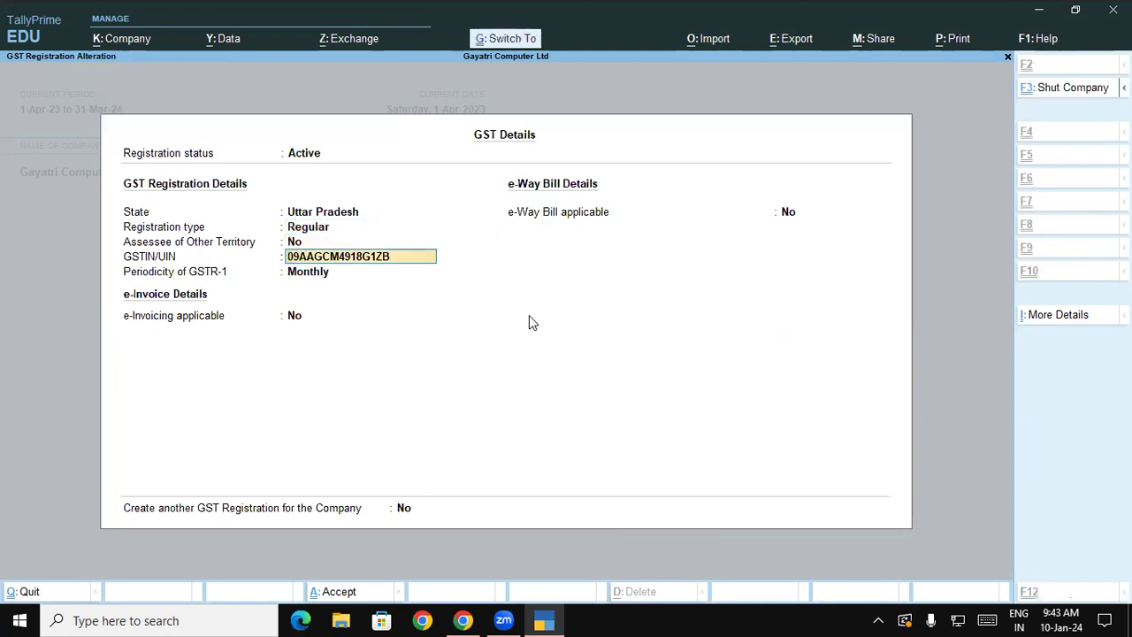
key("ctrl+a")
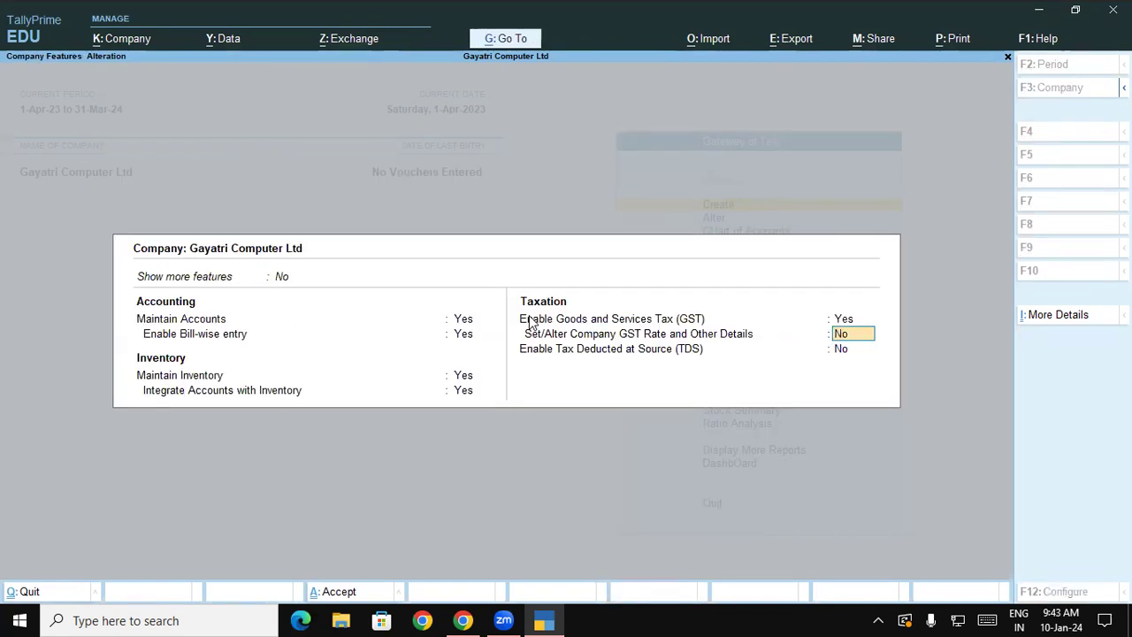
key("ctrl")
key("ctrl+a")
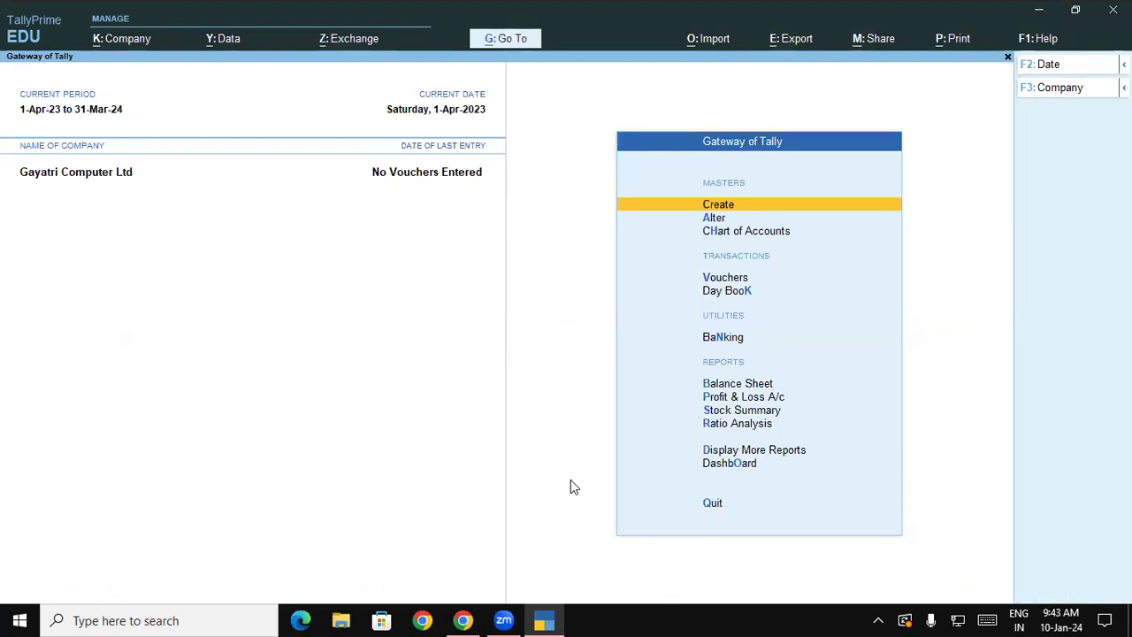
left_click_drag(440, 257, 455, 273)
mouse_move(555, 210)
left_mouse_down()
mouse_move(548, 238)
mouse_move(589, 220)
mouse_move(571, 235)
left_mouse_up()
left_click_drag(642, 168, 587, 192)
left_click_drag(629, 174, 635, 221)
left_click_drag(549, 281, 640, 218)
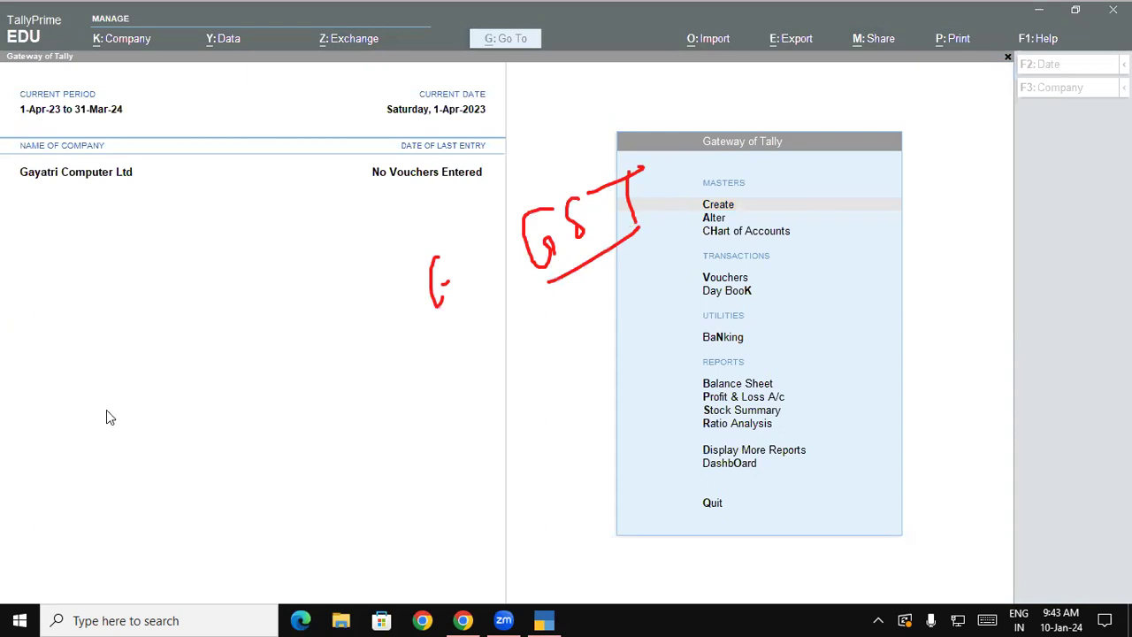
left_click(161, 403)
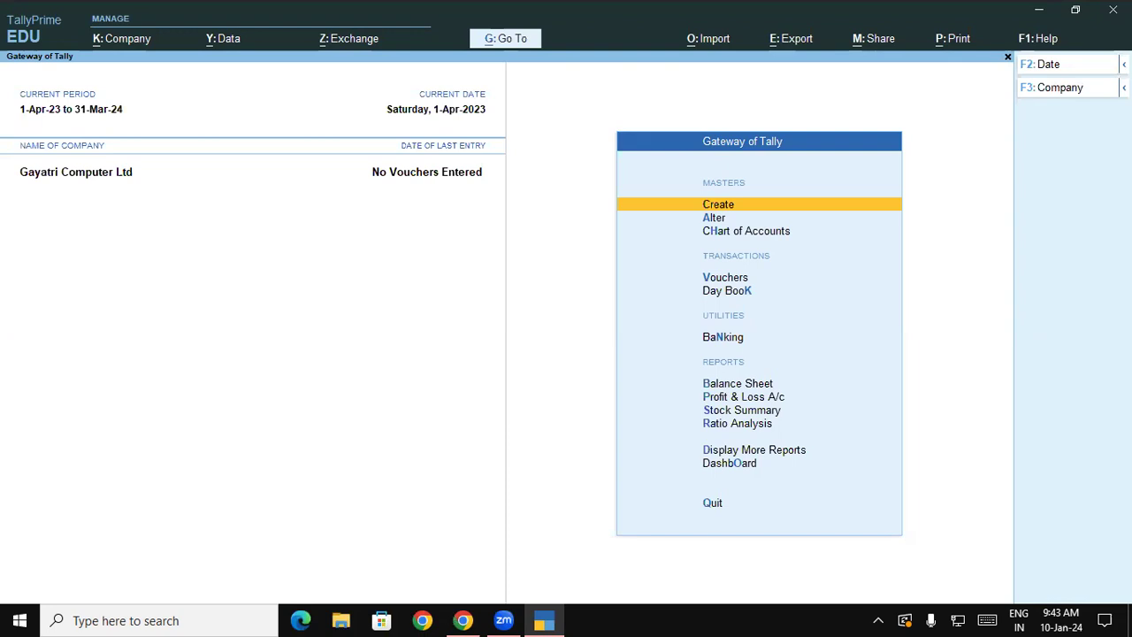
Switch to the PDF notes in Chrome, highlight the Masters heading, and look back over the GST field explanations on page 24.
key("alt+Tab")
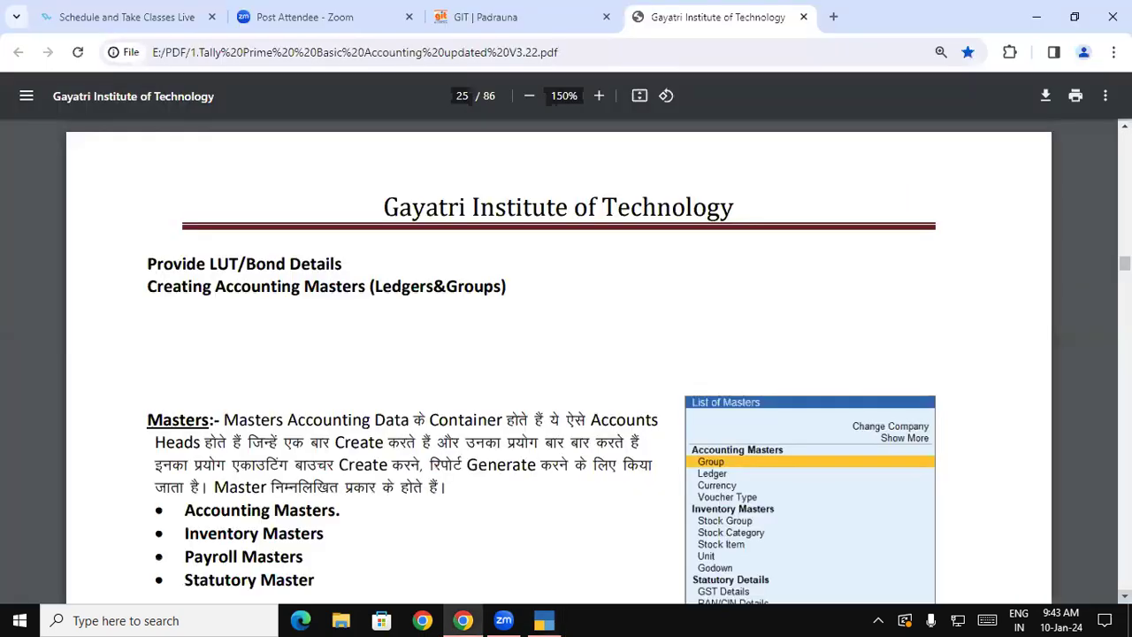
scroll(846, 409, "down", 3)
left_click_drag(144, 209, 213, 202)
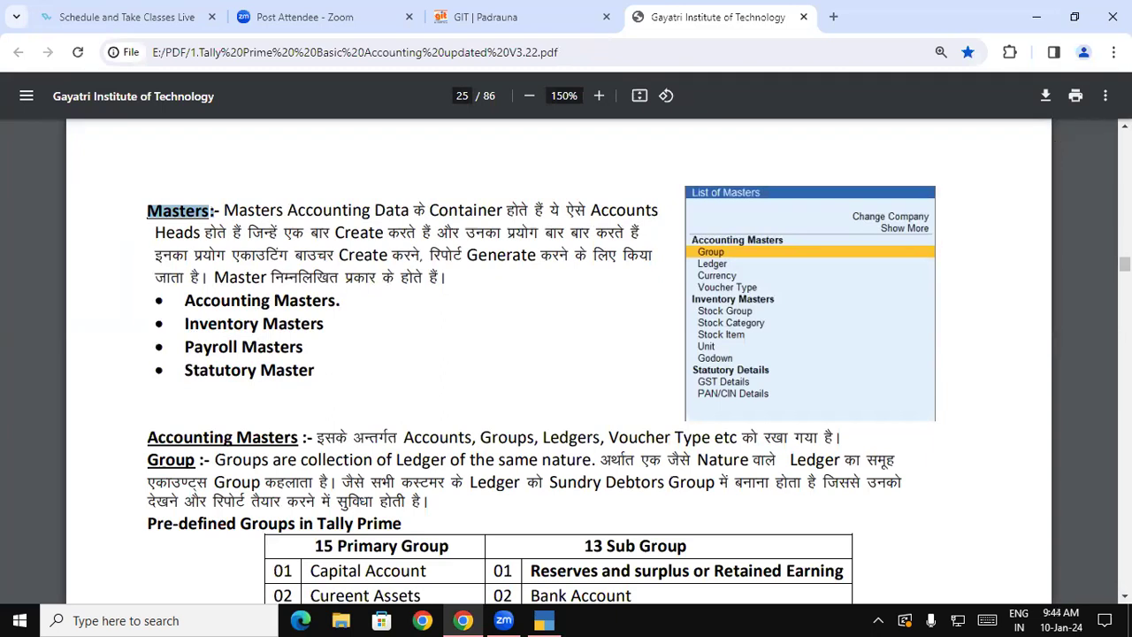
scroll(559, 353, "up", 5)
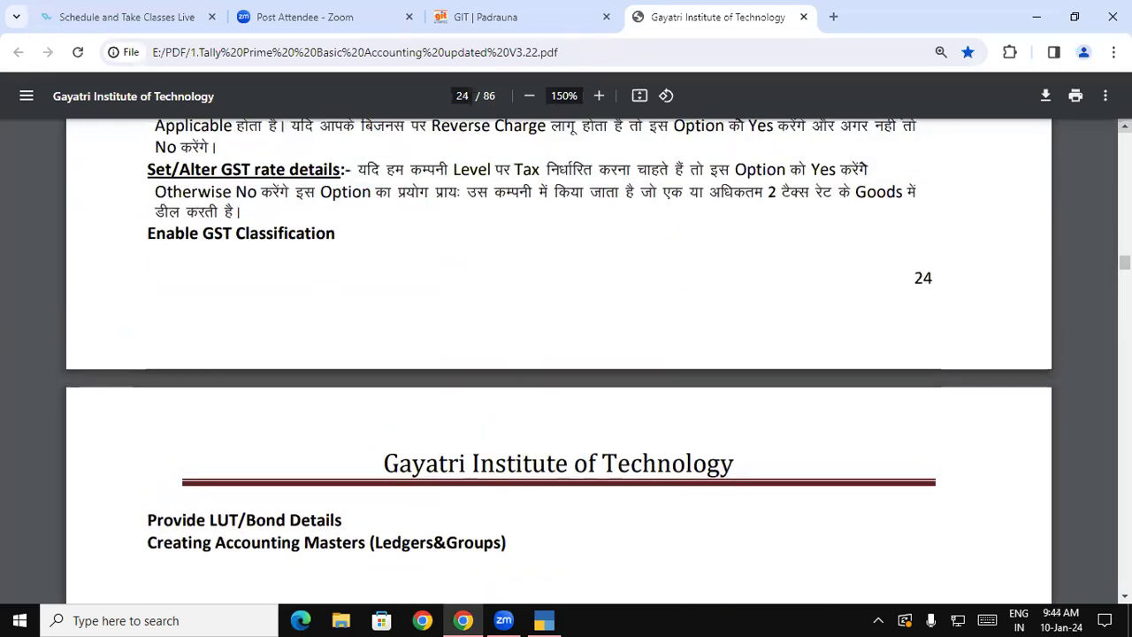
scroll(559, 353, "up", 5)
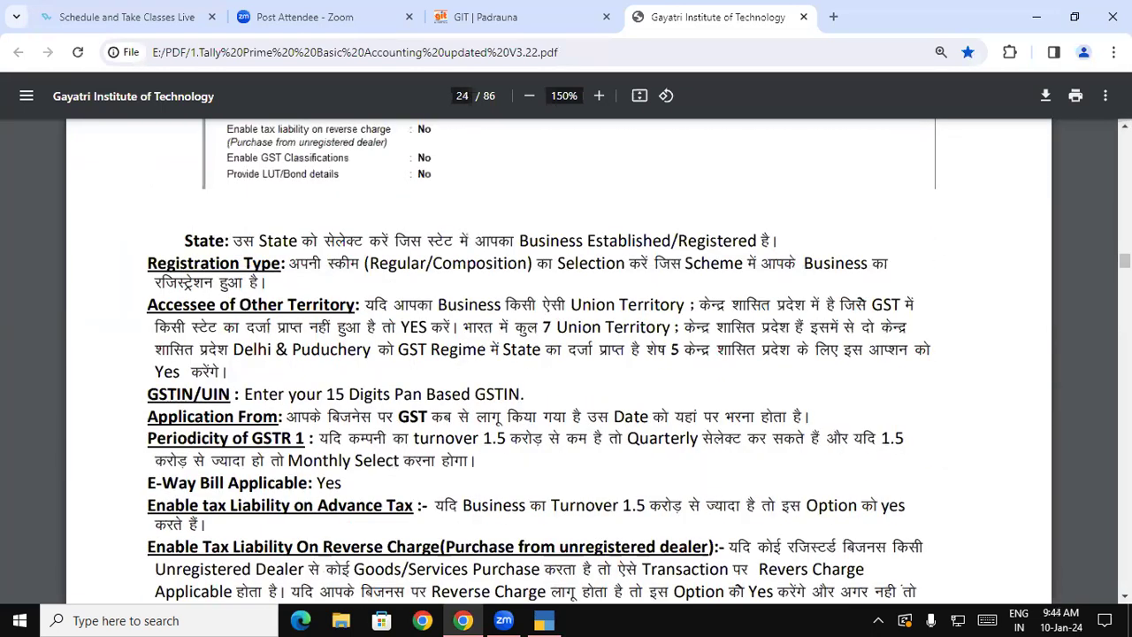
scroll(1091, 600, "down", 10)
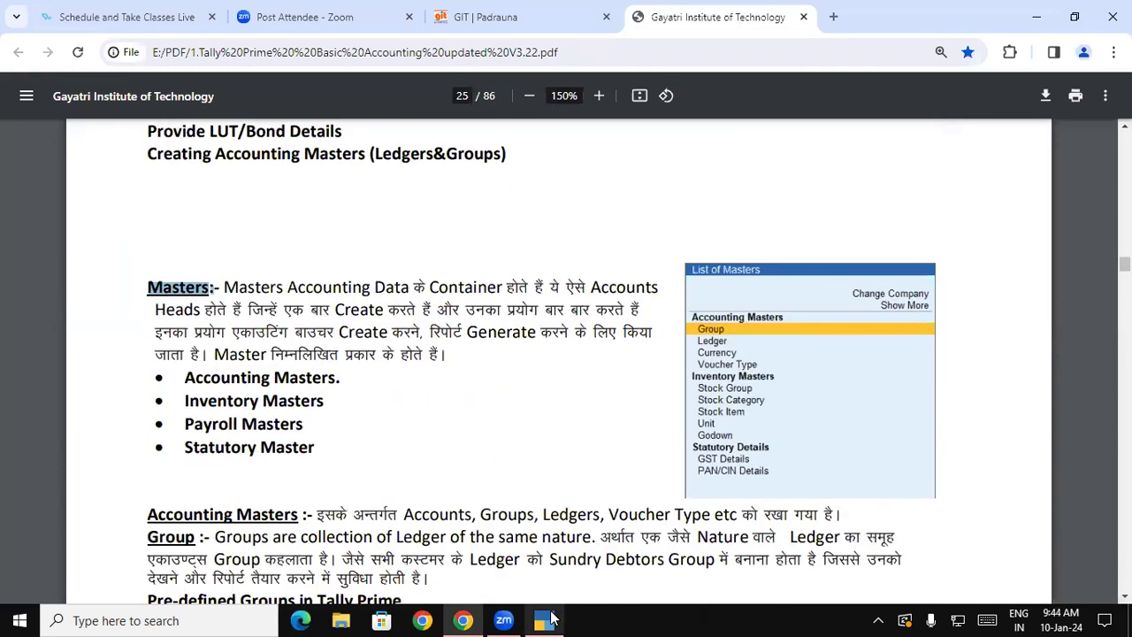
Switch to TallyPrime, view the company's Balance Sheet, and return to the Gateway of Tally.
left_click(545, 620)
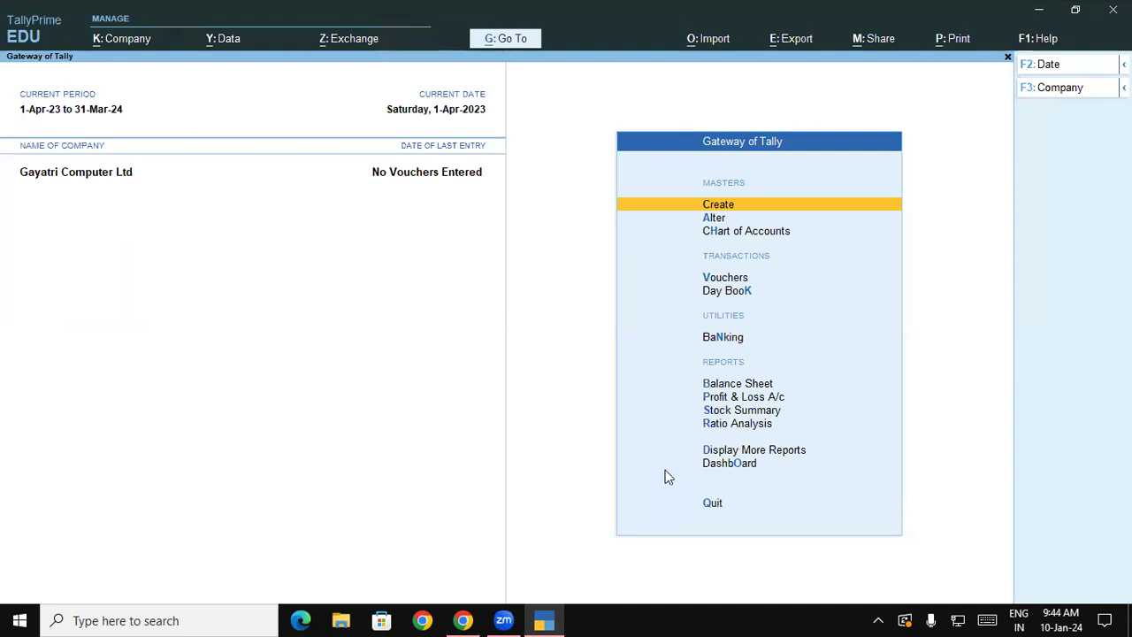
left_click(680, 386)
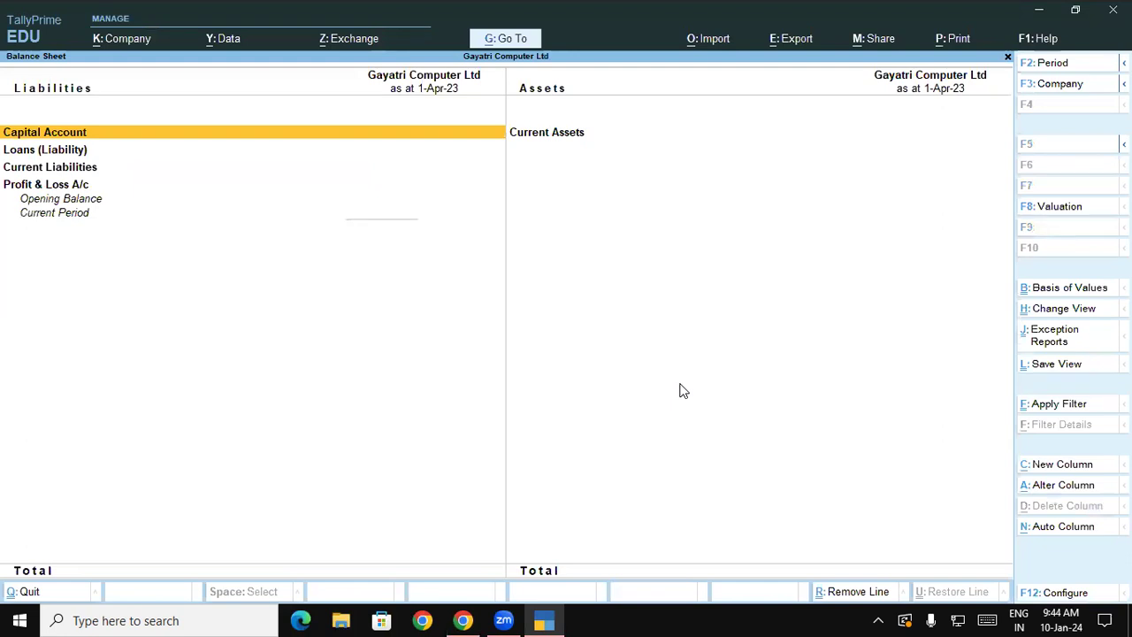
key("Escape")
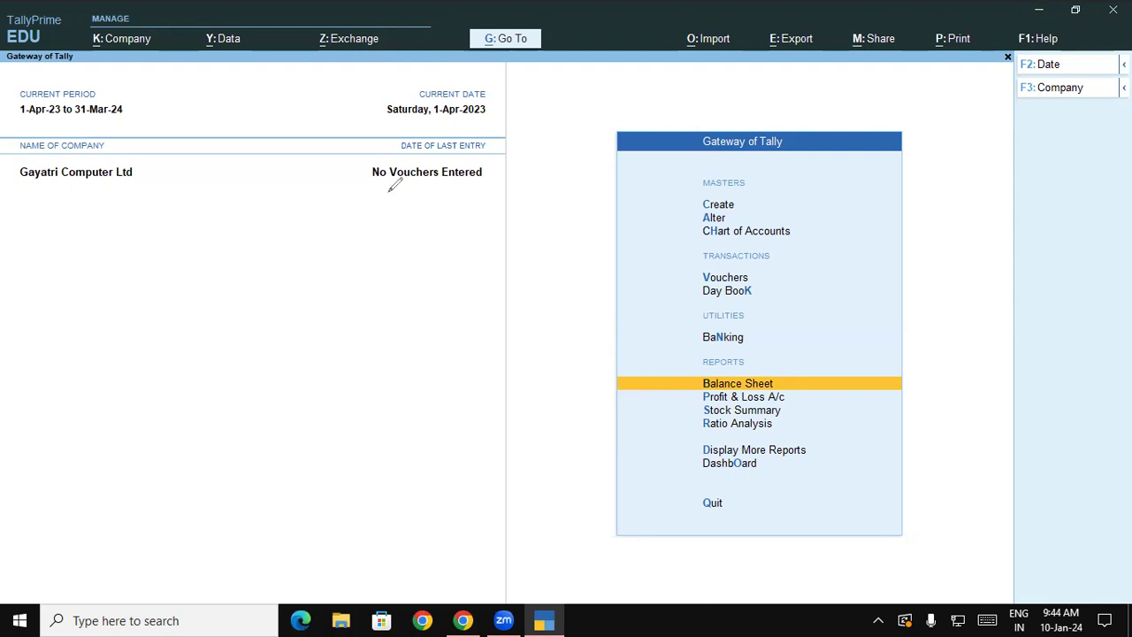
left_click_drag(363, 193, 419, 187)
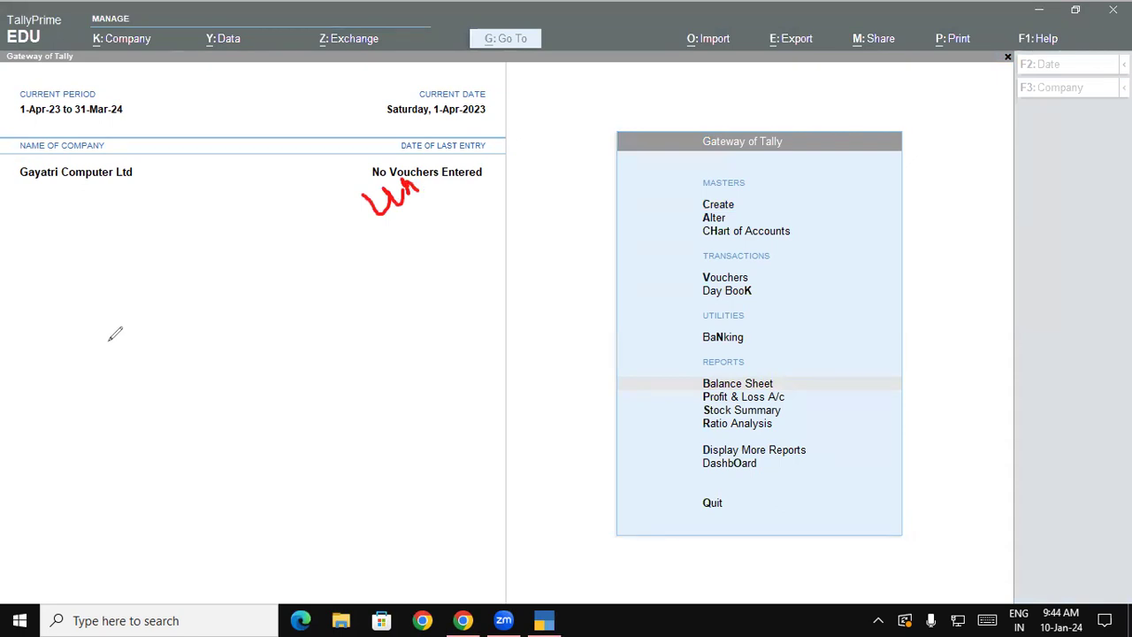
key("Escape")
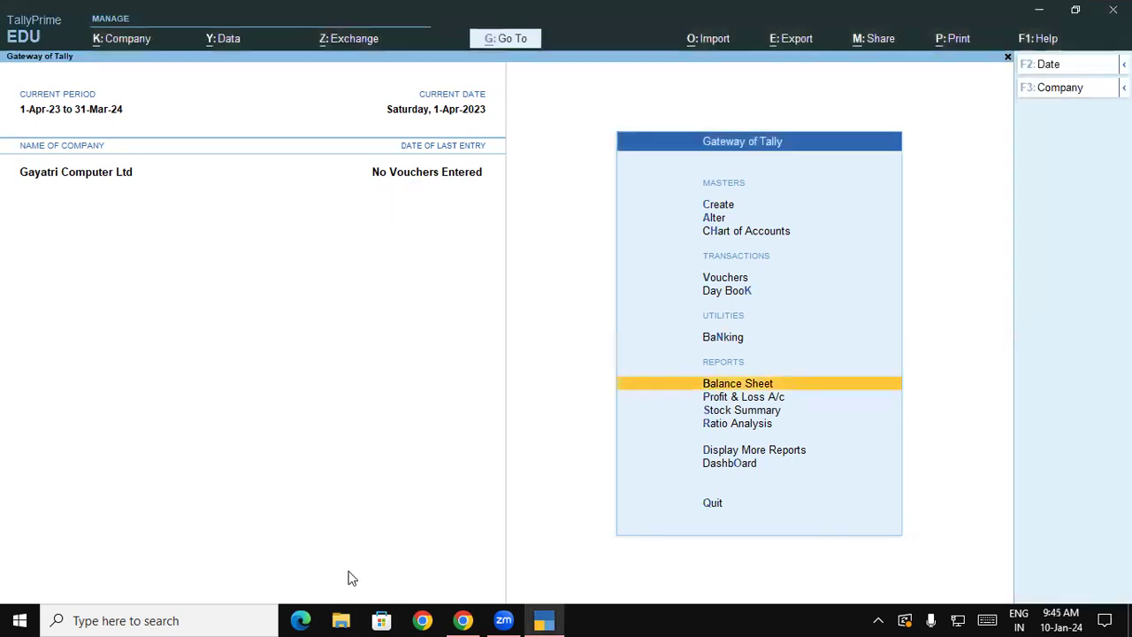
Switch to the PDF notes in Chrome and highlight Understanding the transaction, Journal Entry and Ledger Posting in the page 1 accounting flowchart.
left_click(460, 619)
scroll(557, 354, "up", 5)
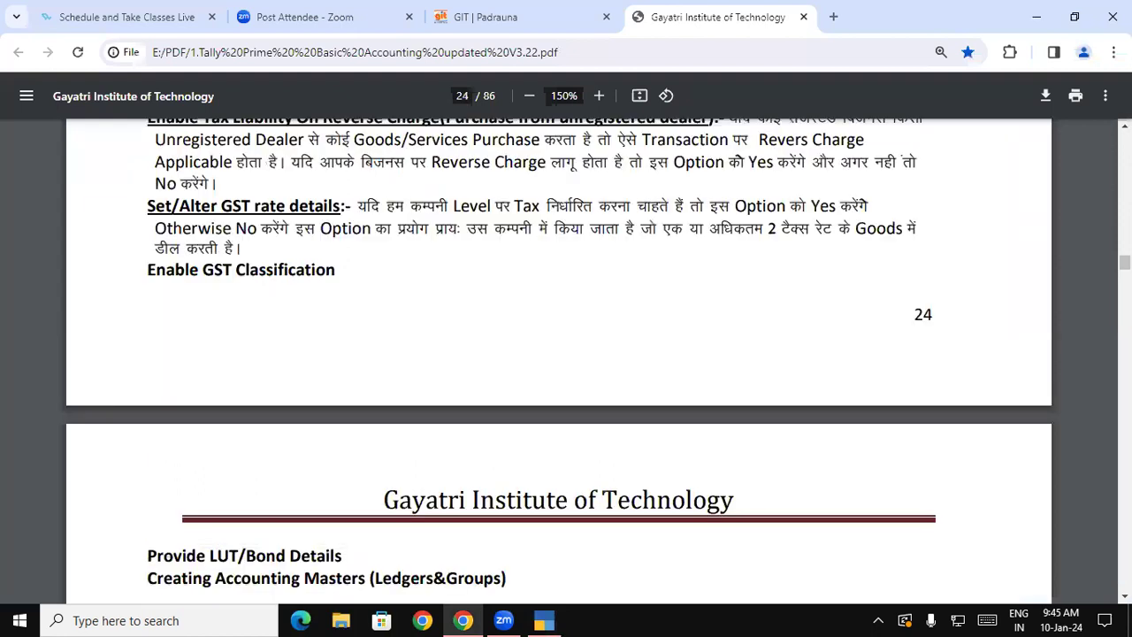
left_click_drag(1124, 262, 1125, 139)
scroll(408, 131, "down", 9)
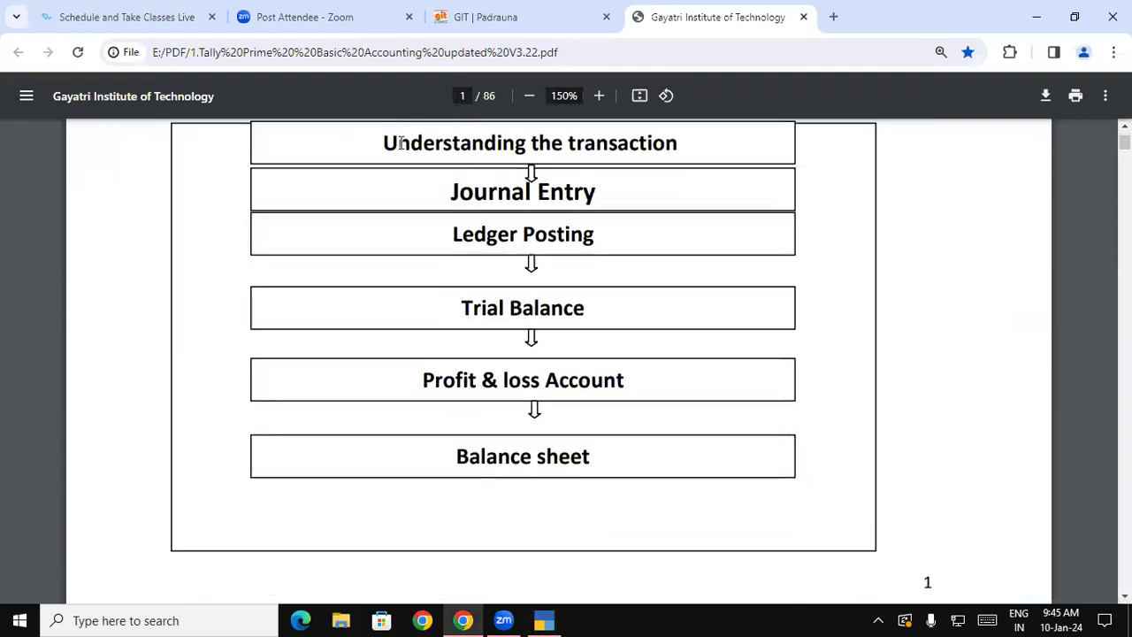
left_click_drag(384, 144, 710, 142)
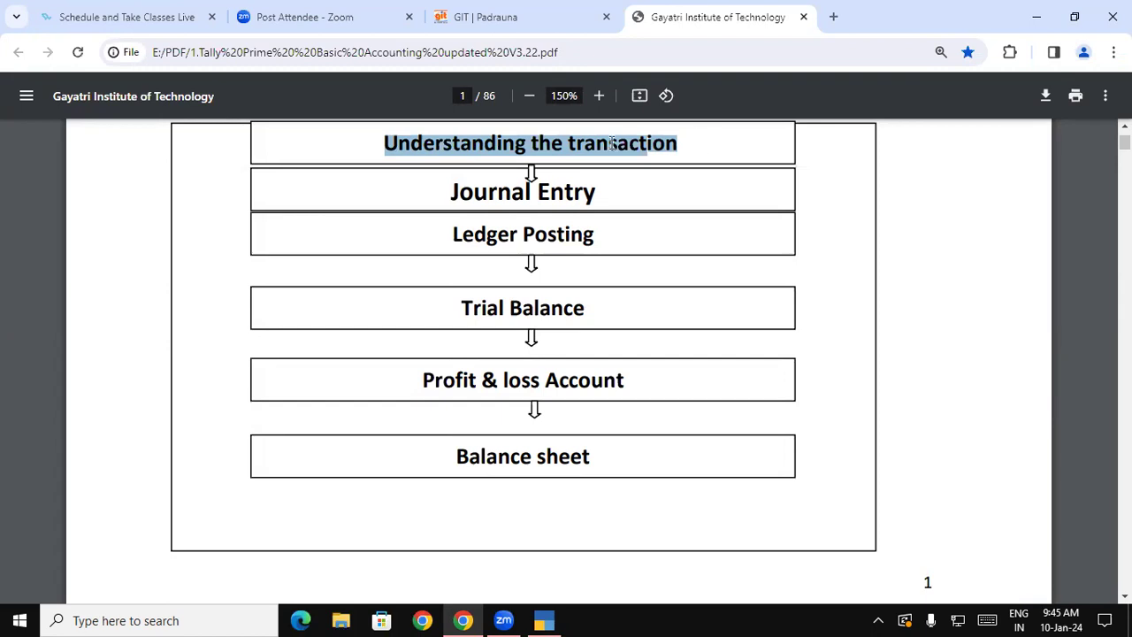
left_click_drag(452, 191, 596, 190)
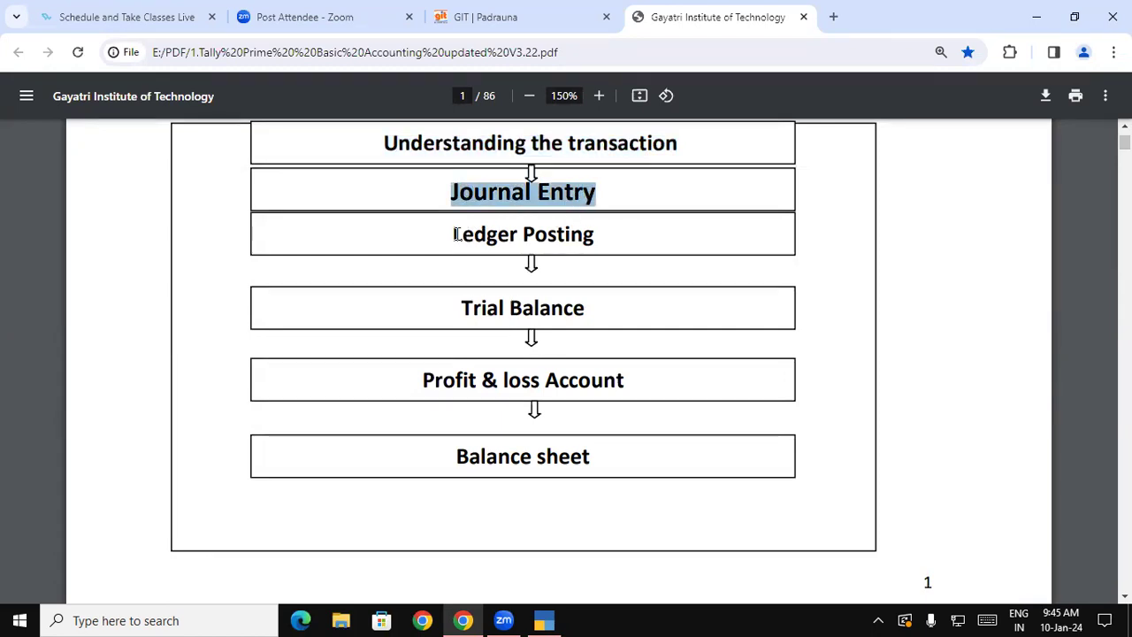
left_click_drag(453, 234, 596, 234)
double_click(593, 233)
left_click_drag(470, 230, 449, 191)
left_click(451, 192)
Go to page 25 of the PDF notes in Chrome and highlight the Masters definition phrase by phrase through the line introducing its types.
left_click(548, 618)
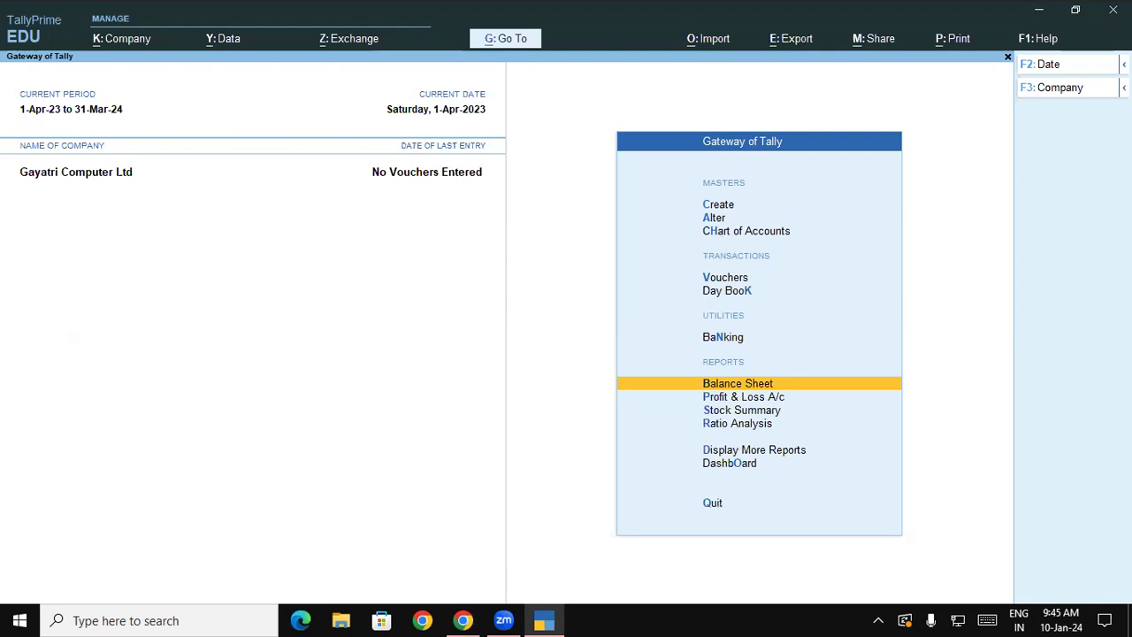
key("alt+Tab")
left_click_drag(1125, 214, 1125, 263)
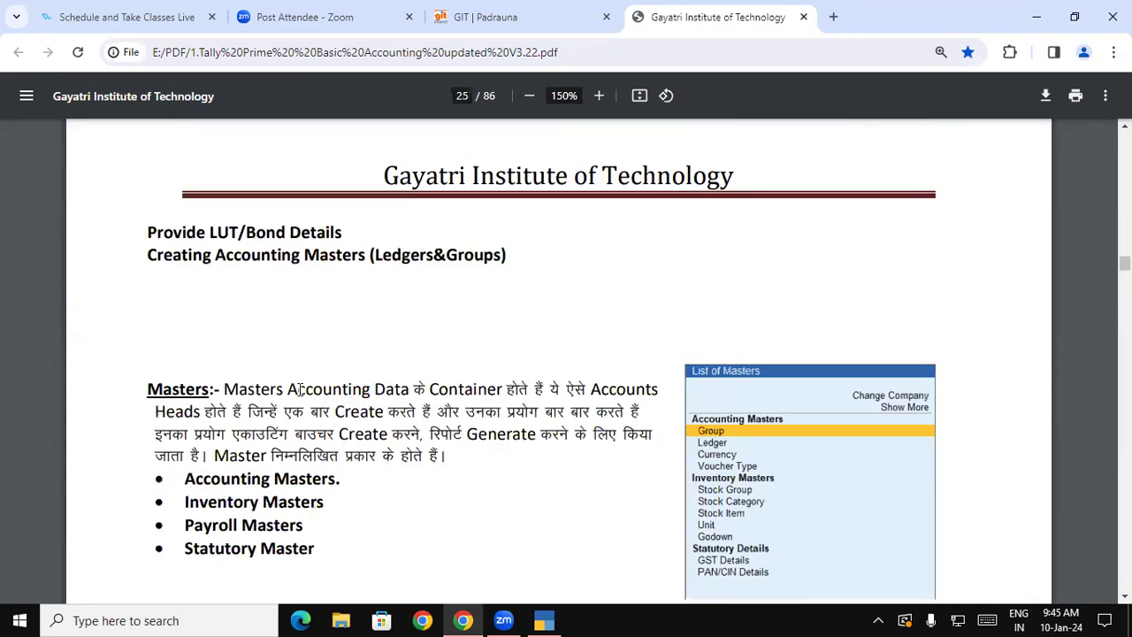
left_click_drag(225, 390, 575, 425)
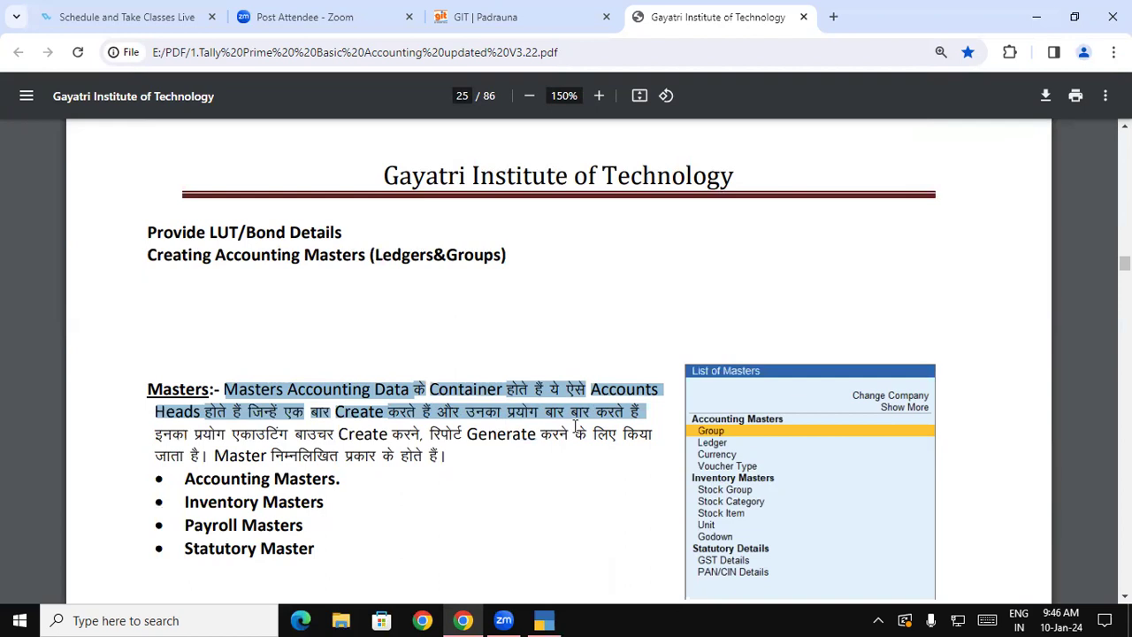
double_click(162, 434)
left_click_drag(247, 434, 347, 434)
left_click(385, 434)
double_click(384, 434)
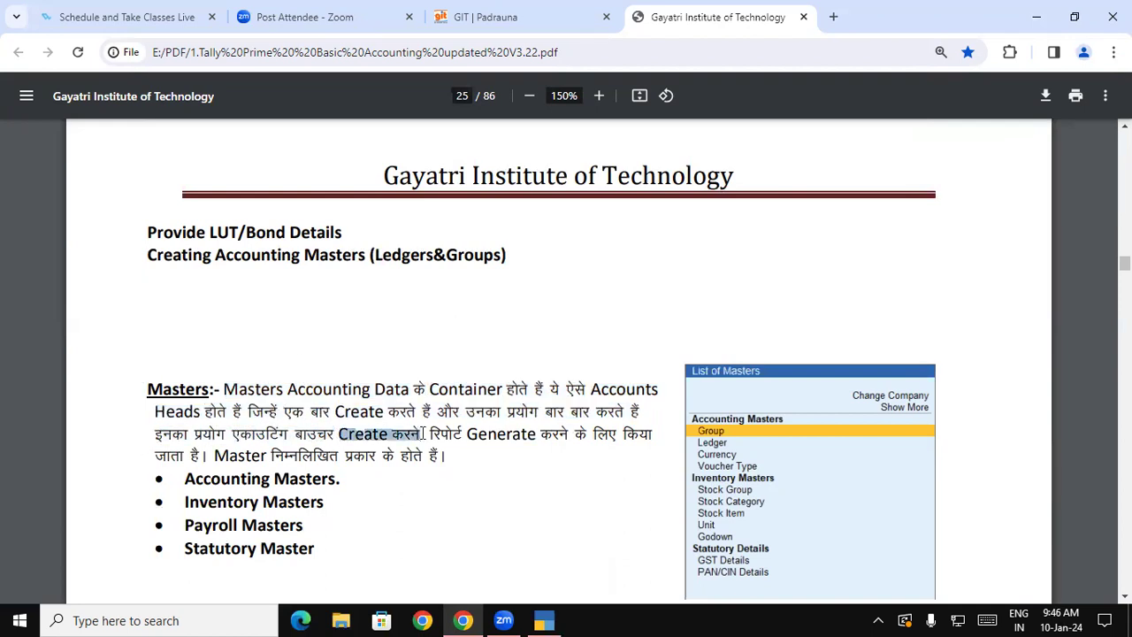
left_click_drag(432, 434, 654, 434)
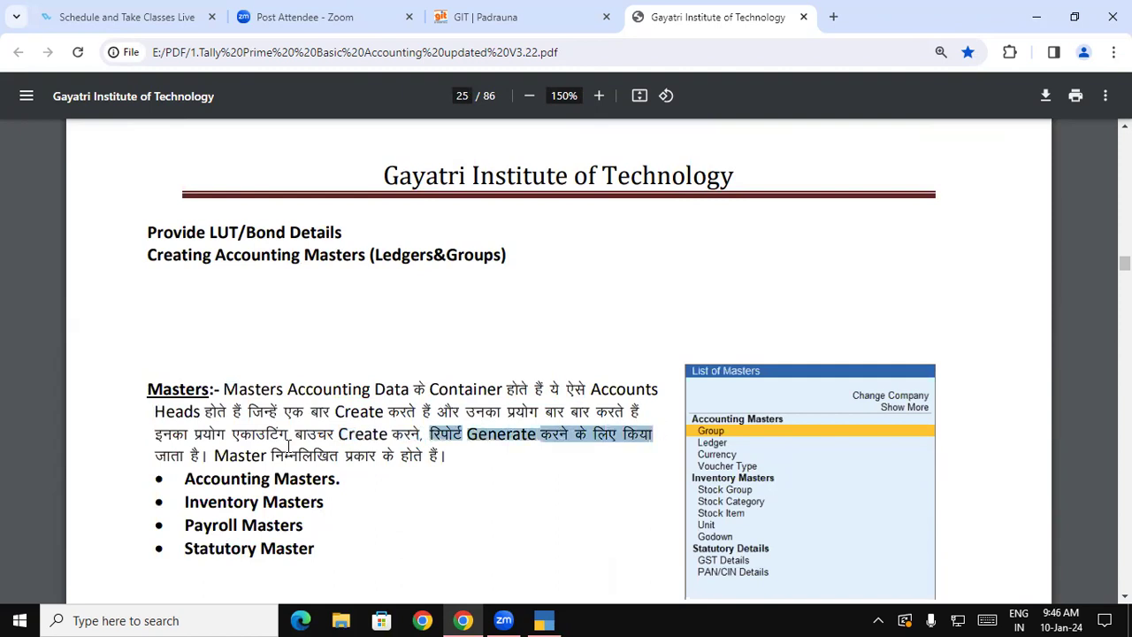
left_click_drag(157, 456, 442, 456)
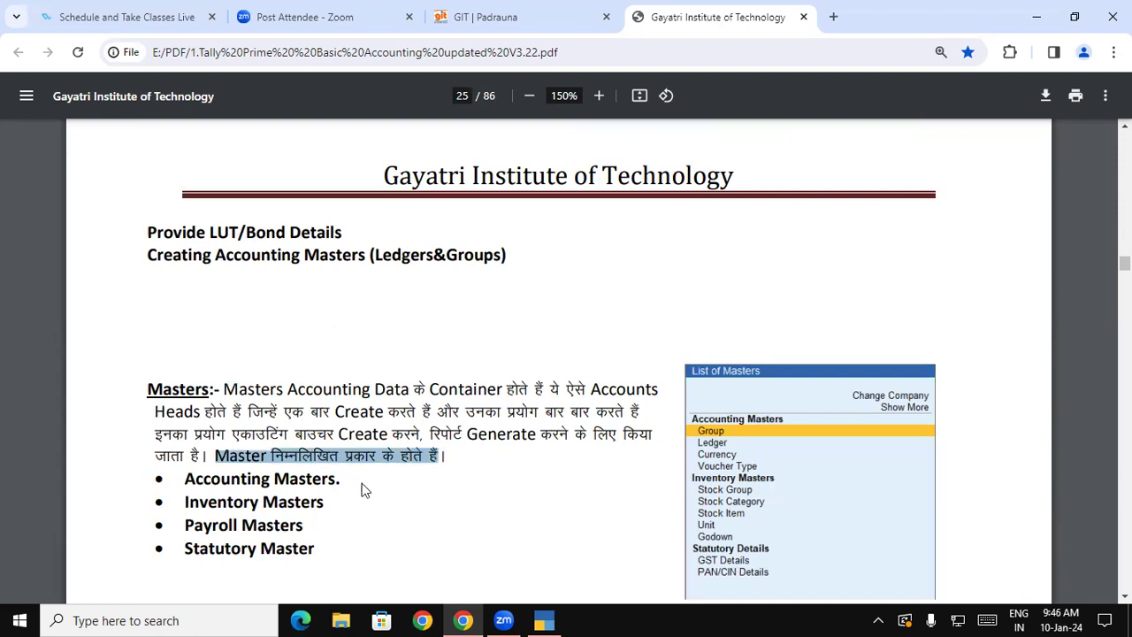
Highlight the four types of masters in the bulleted list: Accounting, Inventory, Payroll and Statutory.
left_click_drag(202, 479, 320, 503)
left_click(217, 502)
left_click_drag(188, 527, 305, 526)
left_click_drag(187, 548, 316, 546)
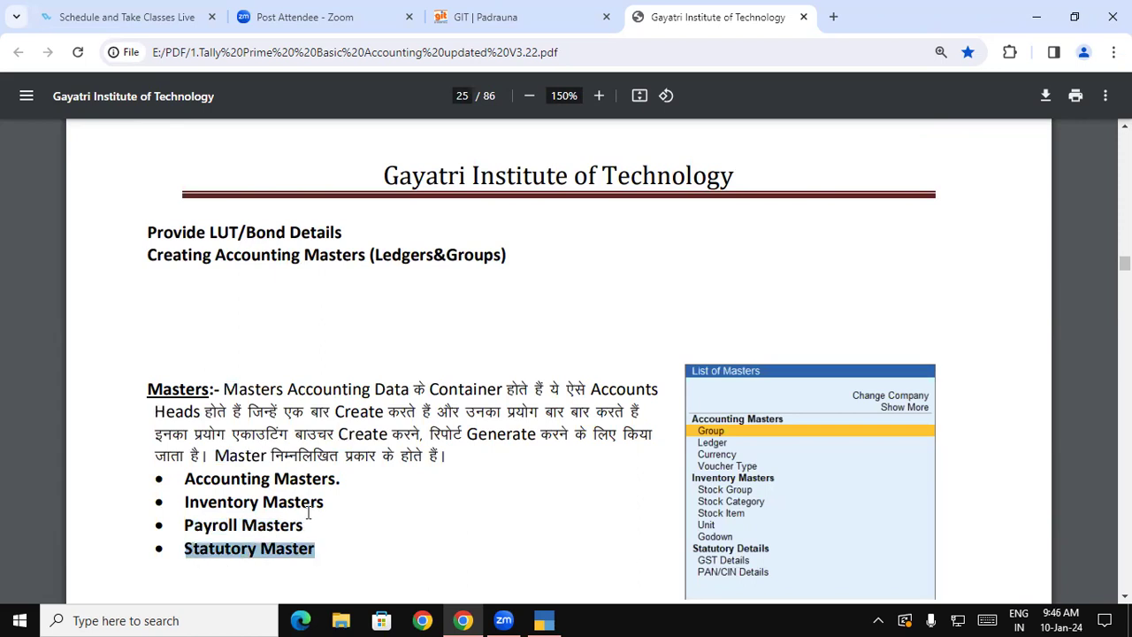
left_click_drag(188, 479, 369, 555)
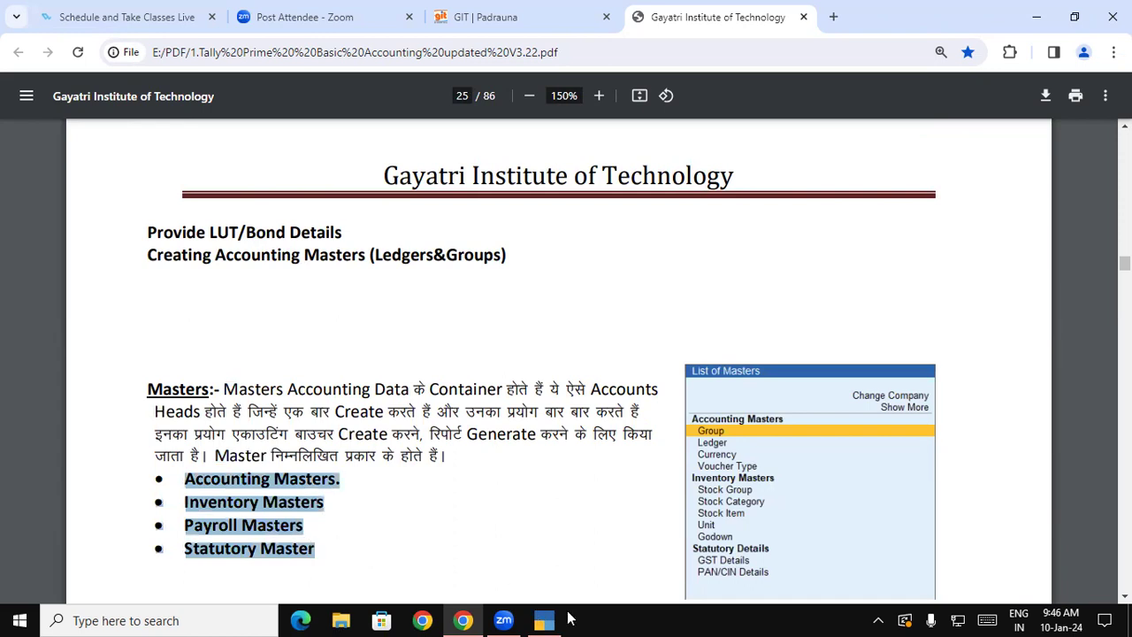
Switch to TallyPrime and open the List of Masters for creating a new master in Gayatri Computer Ltd.
left_click(547, 619)
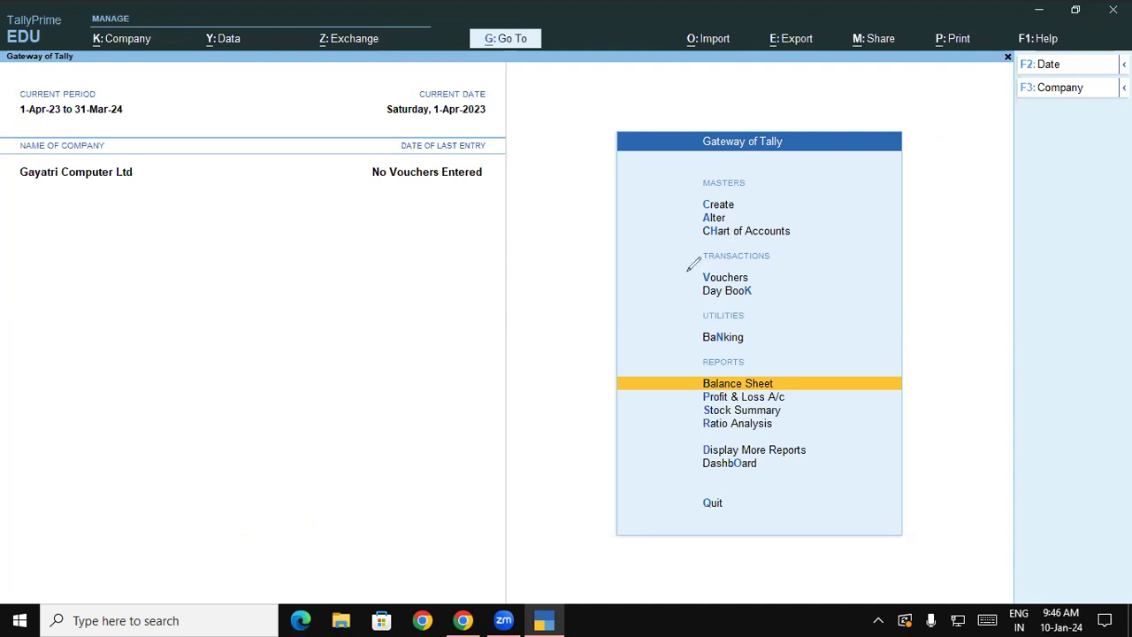
mouse_move(707, 189)
left_mouse_down()
mouse_move(698, 210)
mouse_move(732, 209)
left_mouse_up()
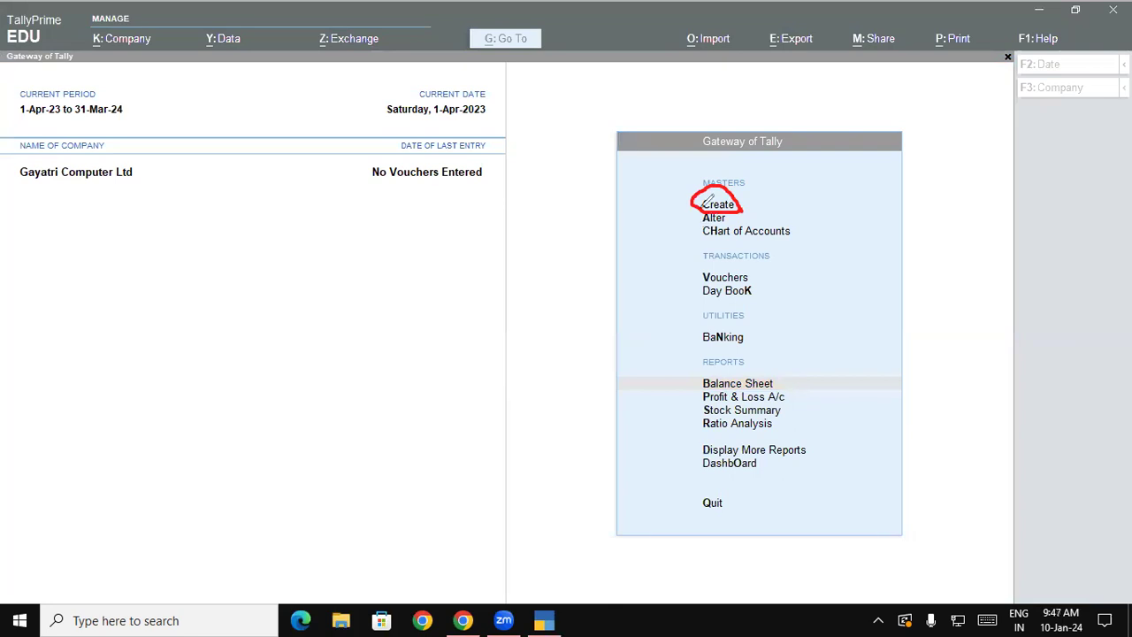
mouse_move(703, 202)
left_mouse_down()
mouse_move(704, 219)
mouse_move(732, 220)
mouse_move(739, 207)
left_mouse_up()
left_click(70, 405)
left_click(304, 448)
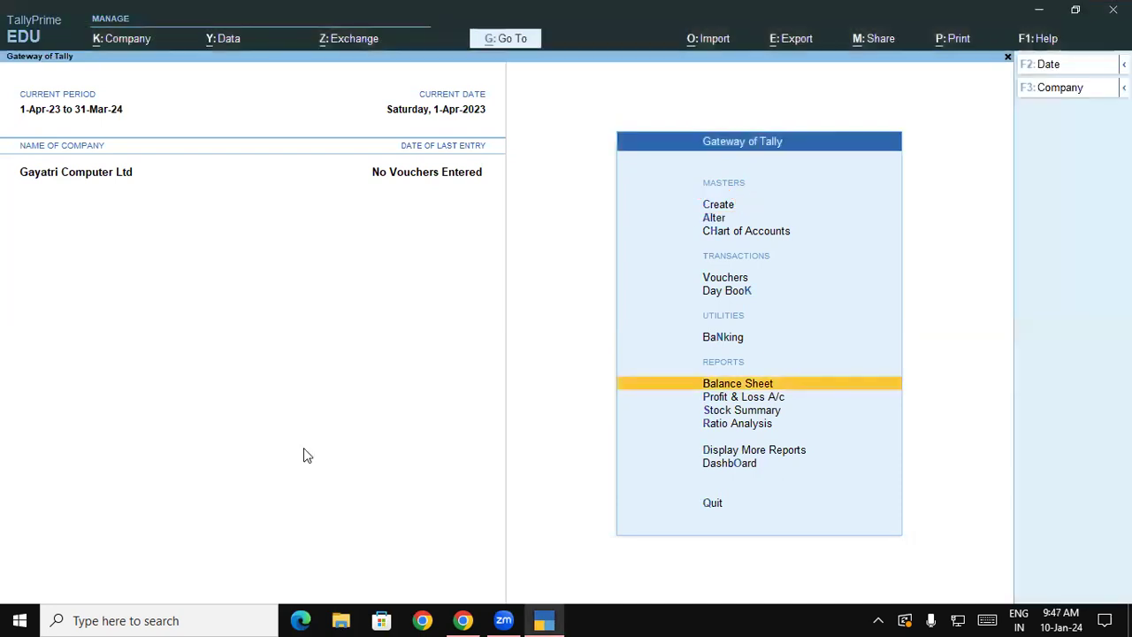
left_click(723, 205)
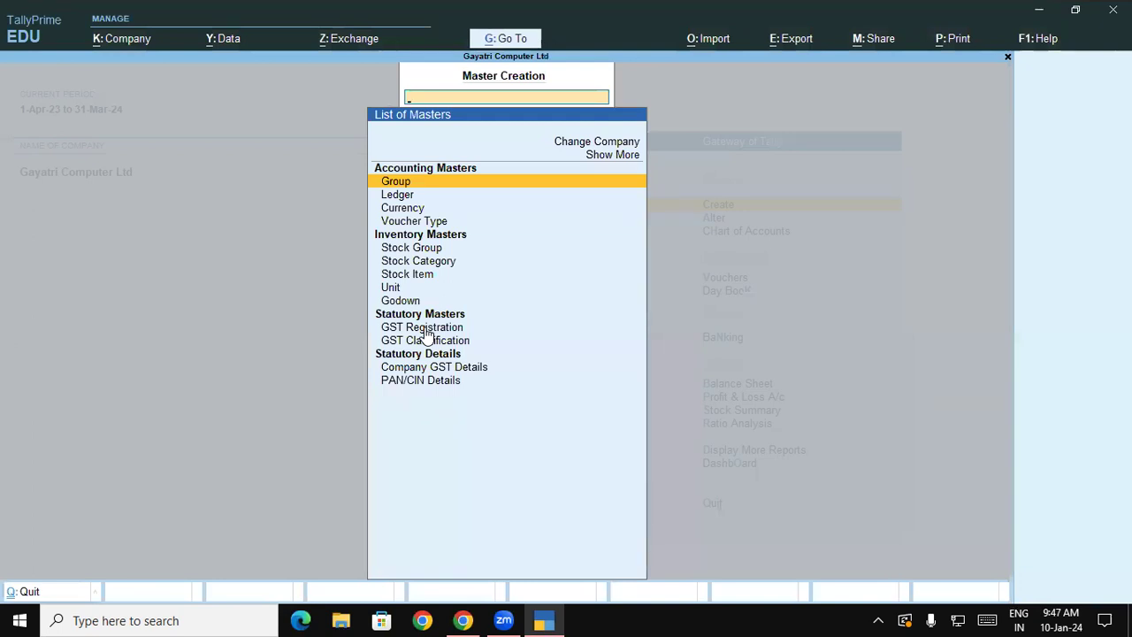
Leave master creation and open the company features of Gayatri Computer Ltd with more features and all features shown.
key("Escape")
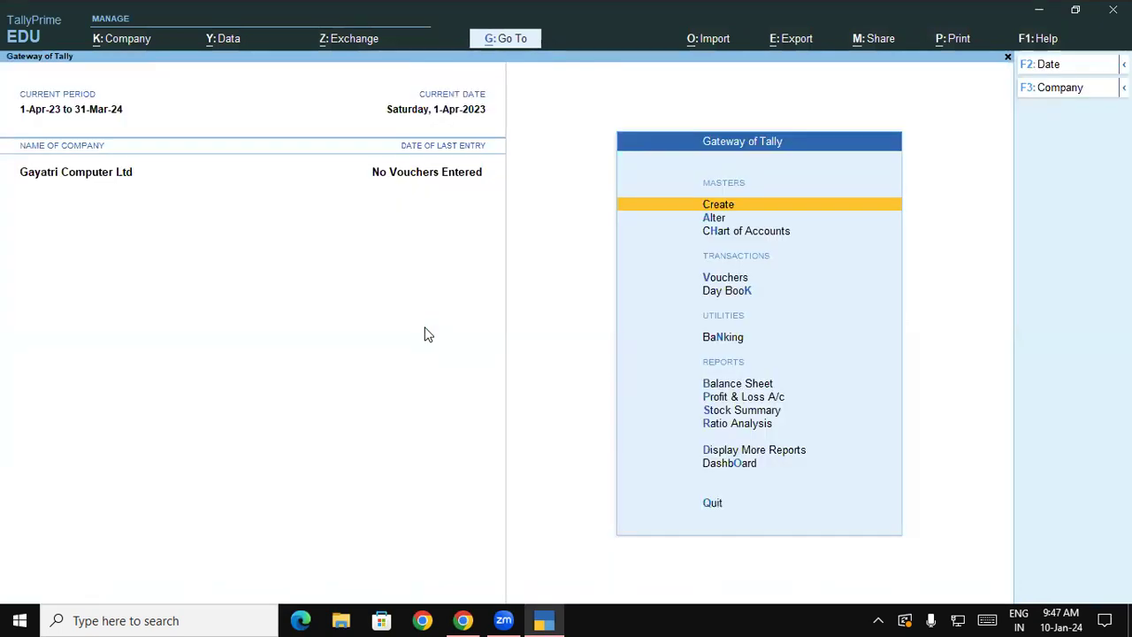
left_click(124, 43)
left_click(133, 269)
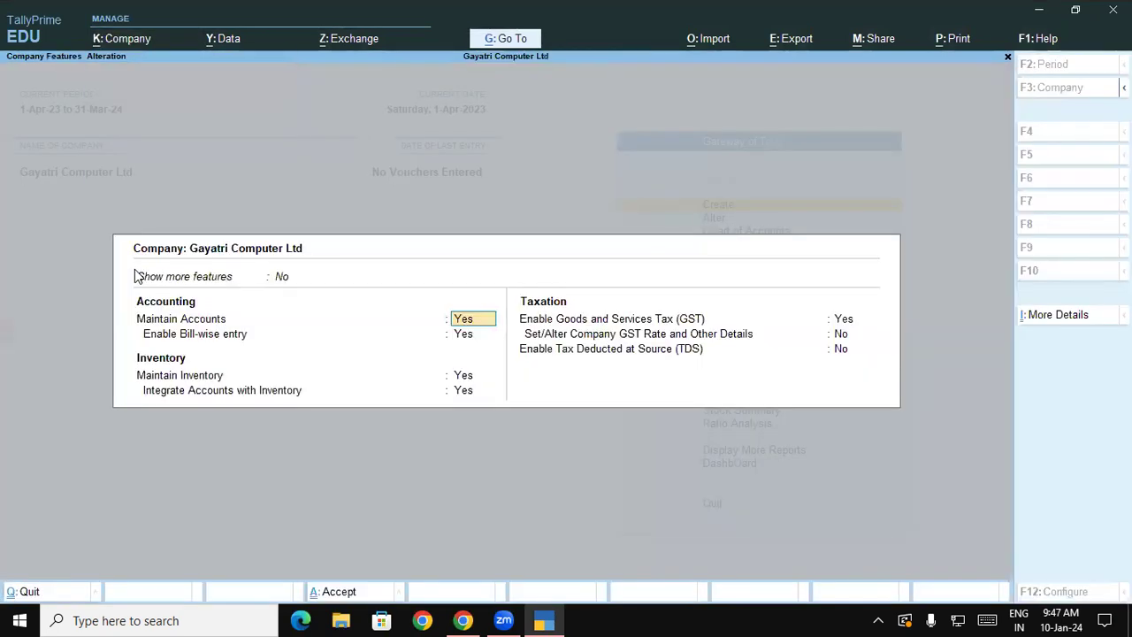
left_click(281, 280)
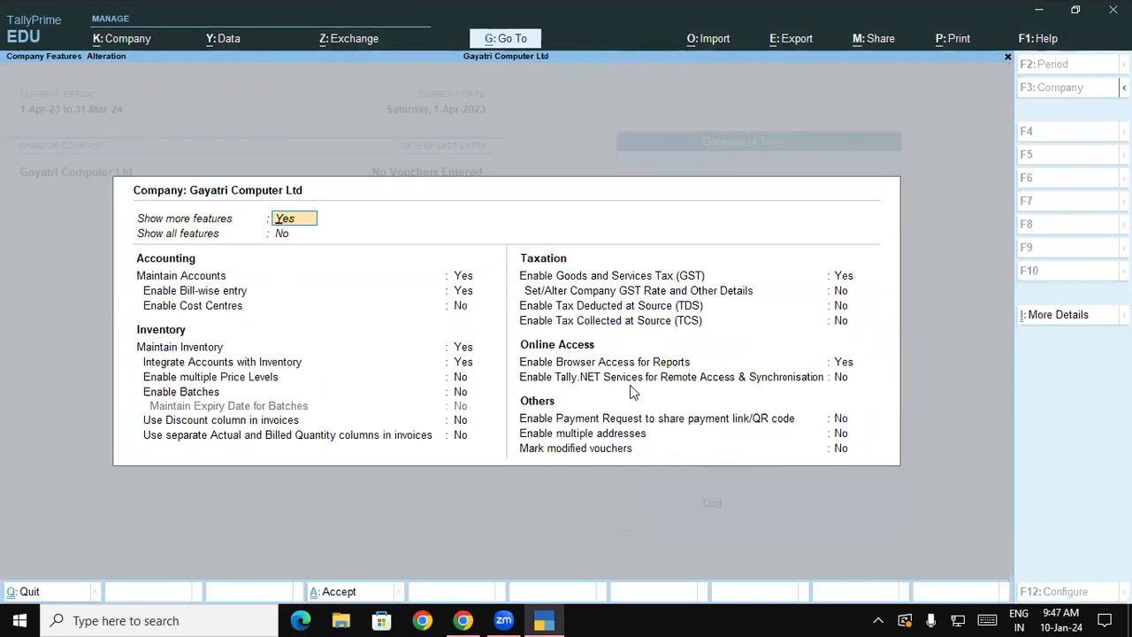
left_click(281, 233)
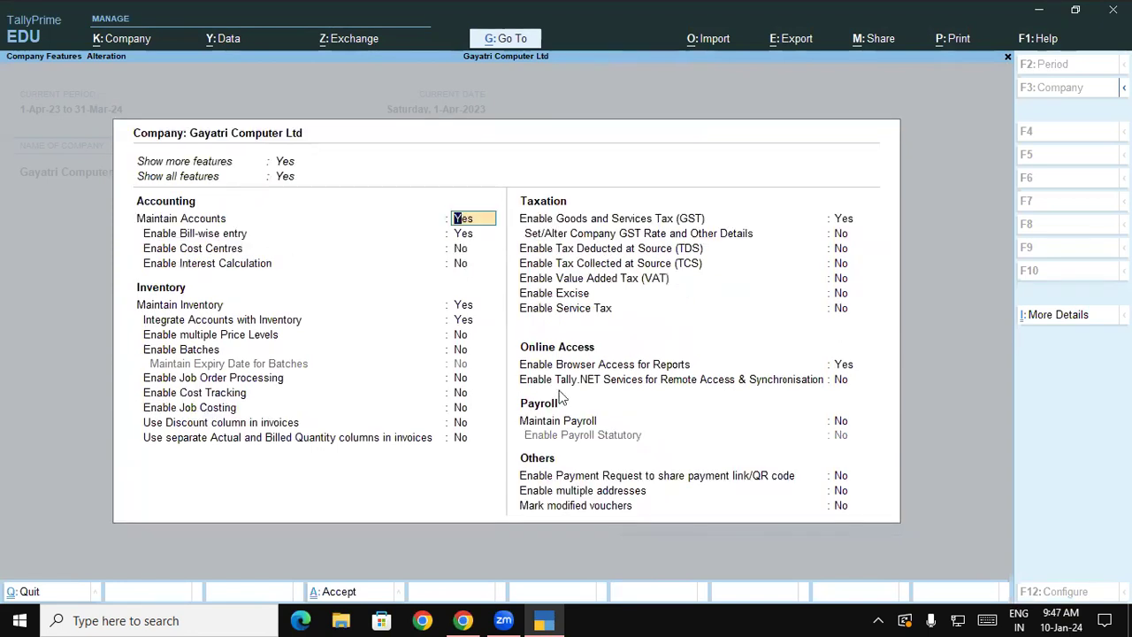
Set Maintain Payroll to Yes, save the company features and reopen the List of Masters for creating a master.
left_click(559, 425)
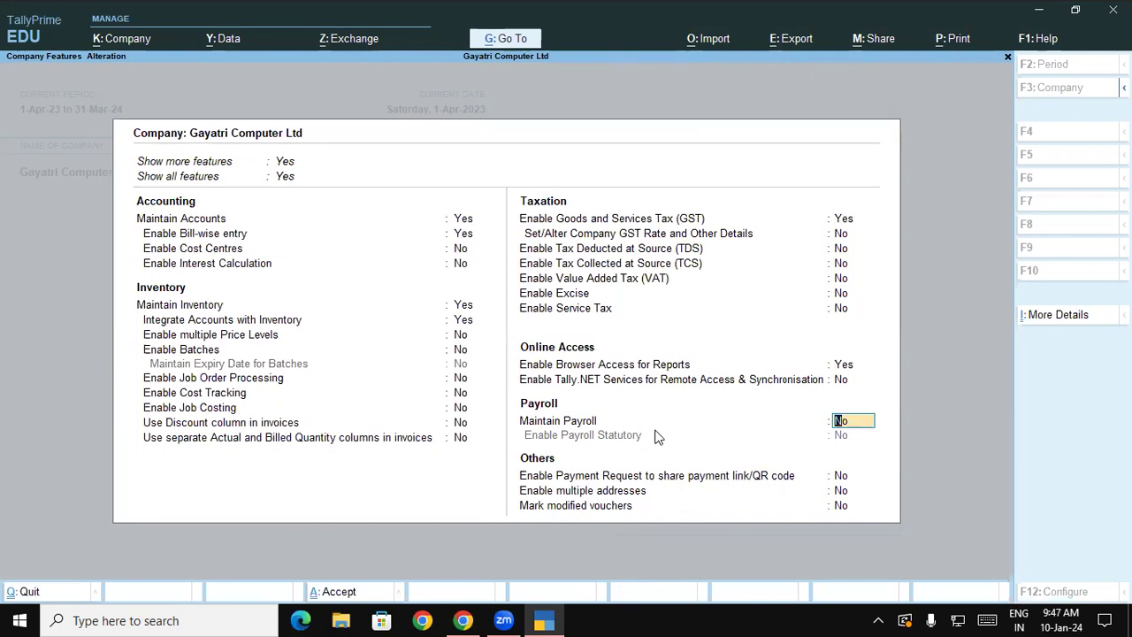
type("y")
key("Return")
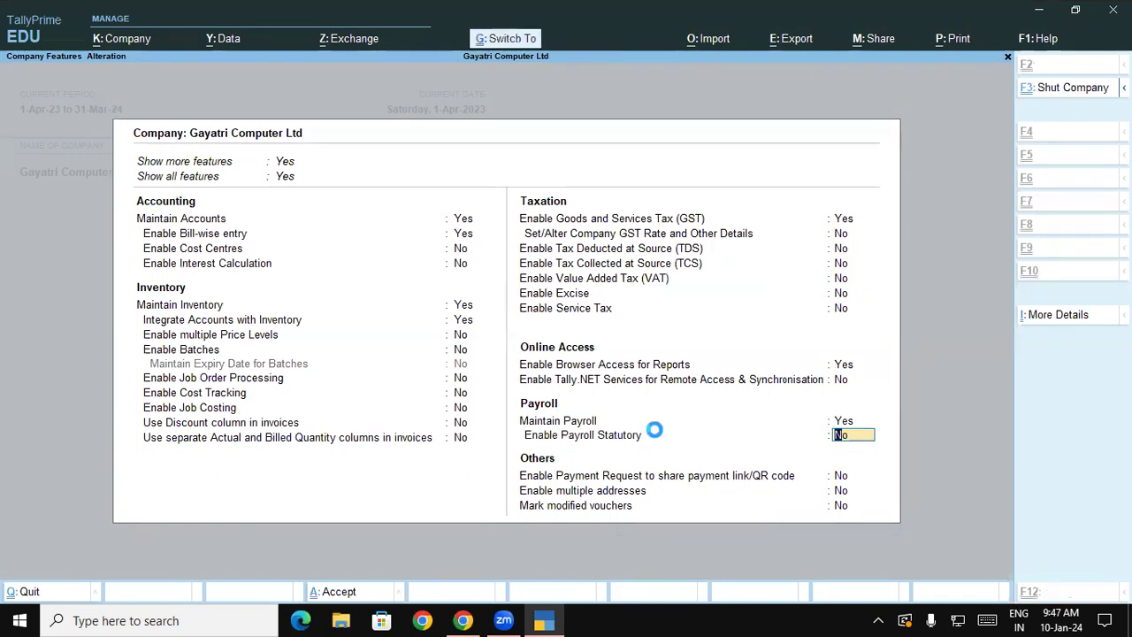
key("ctrl+a")
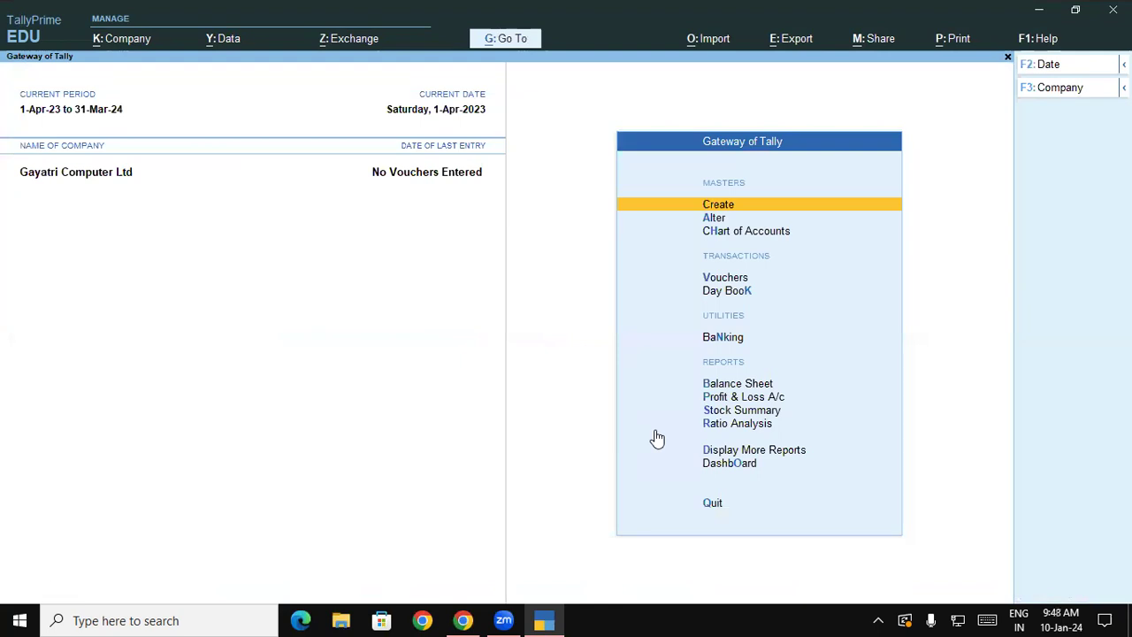
key("Return")
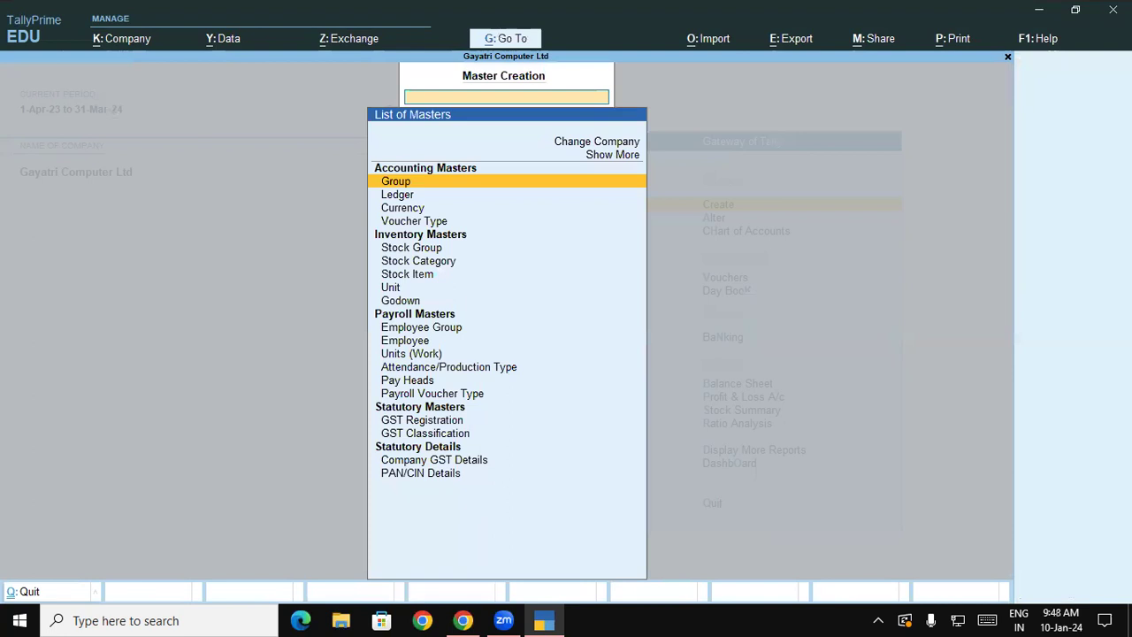
Switch to the PDF notes in Chrome and highlight parts of the Accounting Masters line on page 25, including Groups.
key("alt+Tab")
scroll(566, 354, "down", 2)
left_click_drag(166, 305, 378, 330)
left_click_drag(316, 305, 483, 297)
left_click(504, 305)
double_click(507, 305)
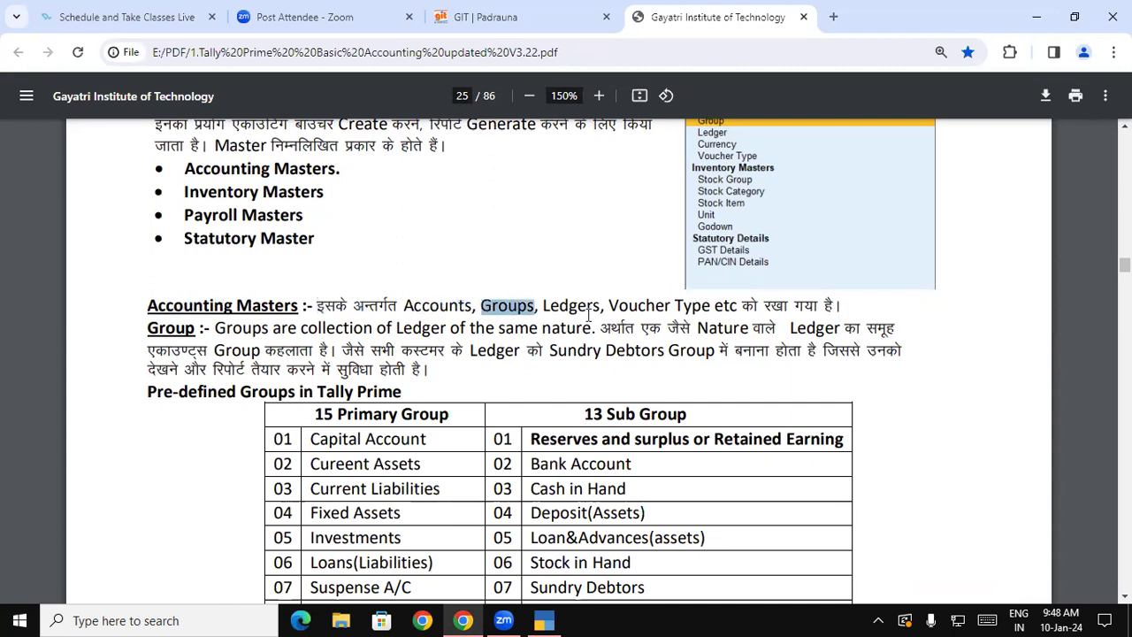
left_click_drag(550, 305, 822, 309)
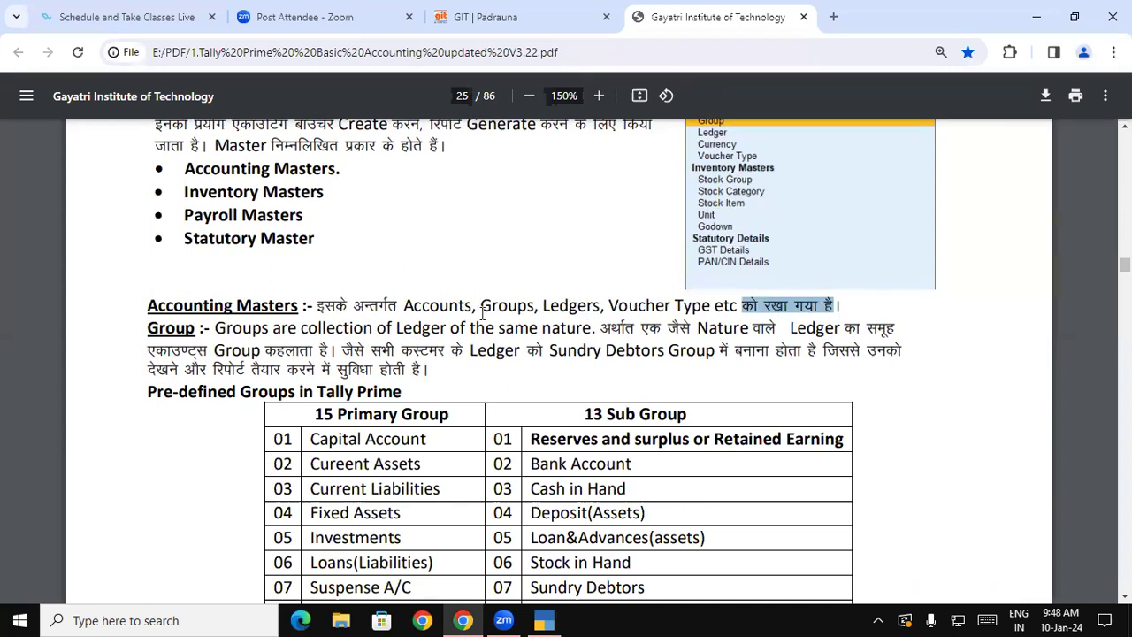
Highlight the Accounting Masters definition from Accounts onward, ending with the sentence Groups are collection of Ledger of the same nature.
left_click_drag(405, 305, 448, 305)
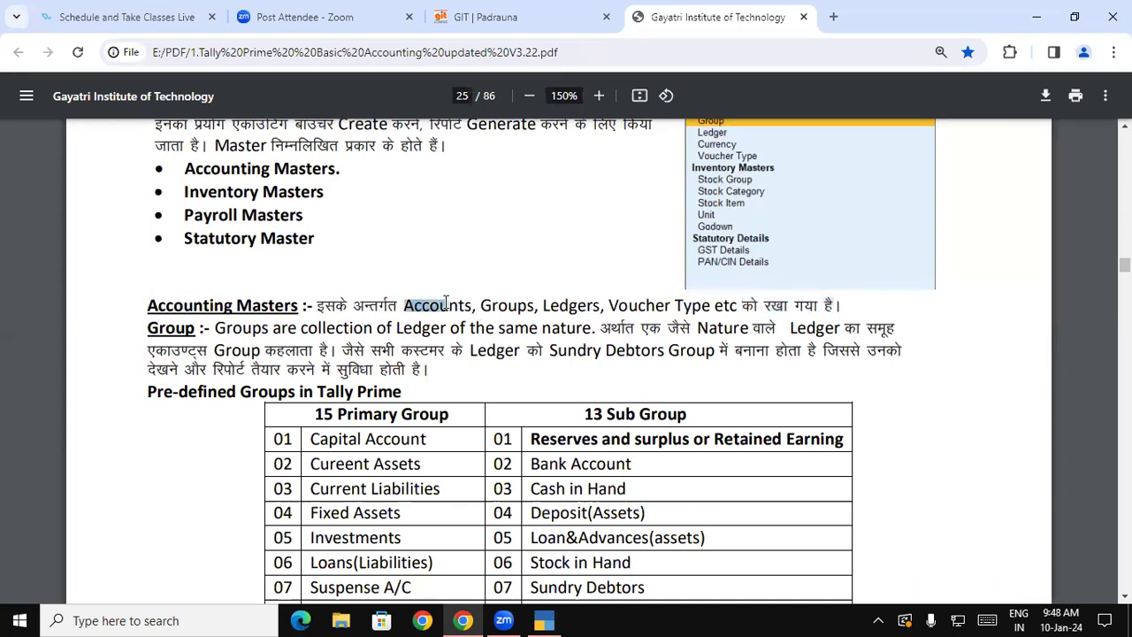
left_click(495, 305)
double_click(495, 305)
left_click_drag(558, 305, 634, 307)
left_click_drag(168, 308, 193, 307)
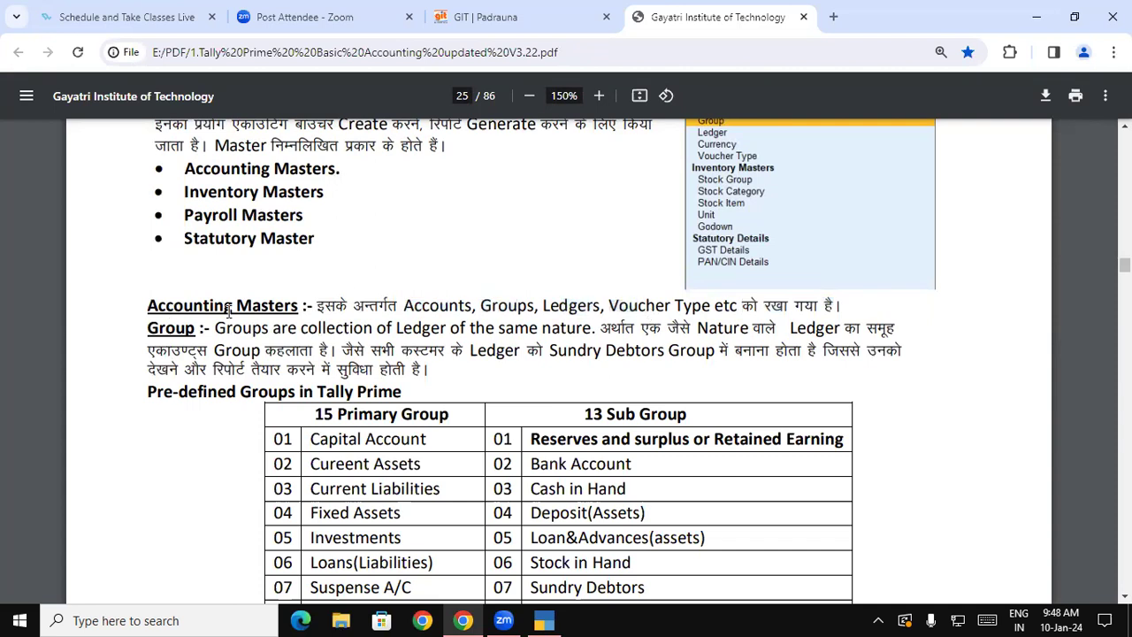
left_click_drag(317, 305, 840, 305)
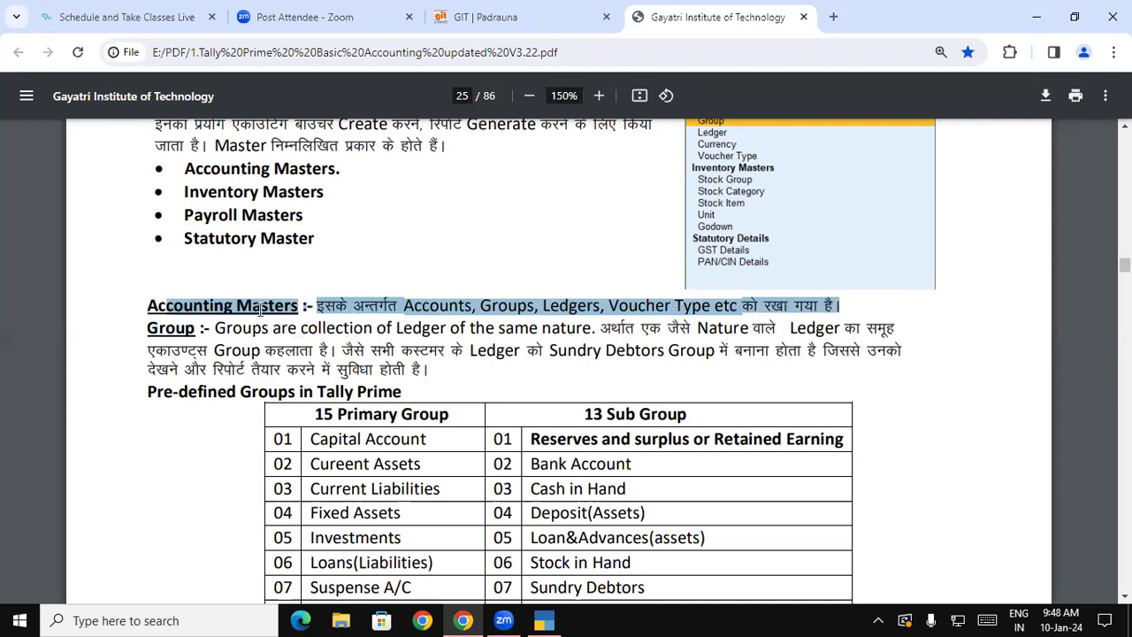
left_click_drag(148, 329, 590, 329)
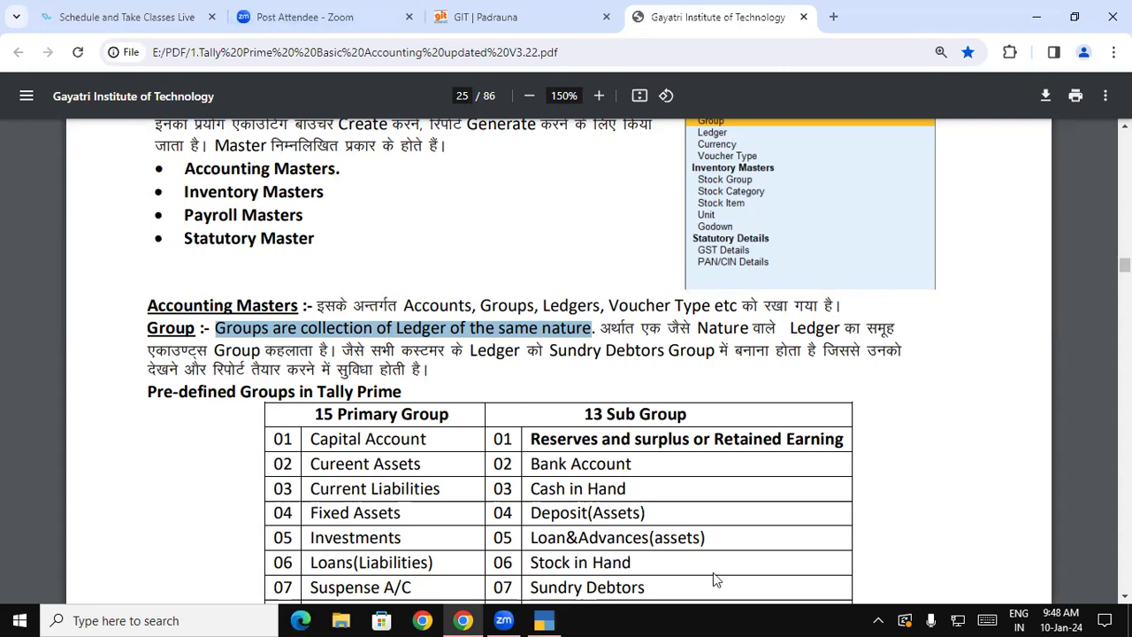
Handwrite three circled red notes in the space above the Accounting Masters line, extending over the masters screenshot.
left_click_drag(453, 206, 458, 227)
mouse_move(476, 212)
left_mouse_down()
mouse_move(490, 204)
mouse_move(417, 241)
mouse_move(466, 173)
left_mouse_up()
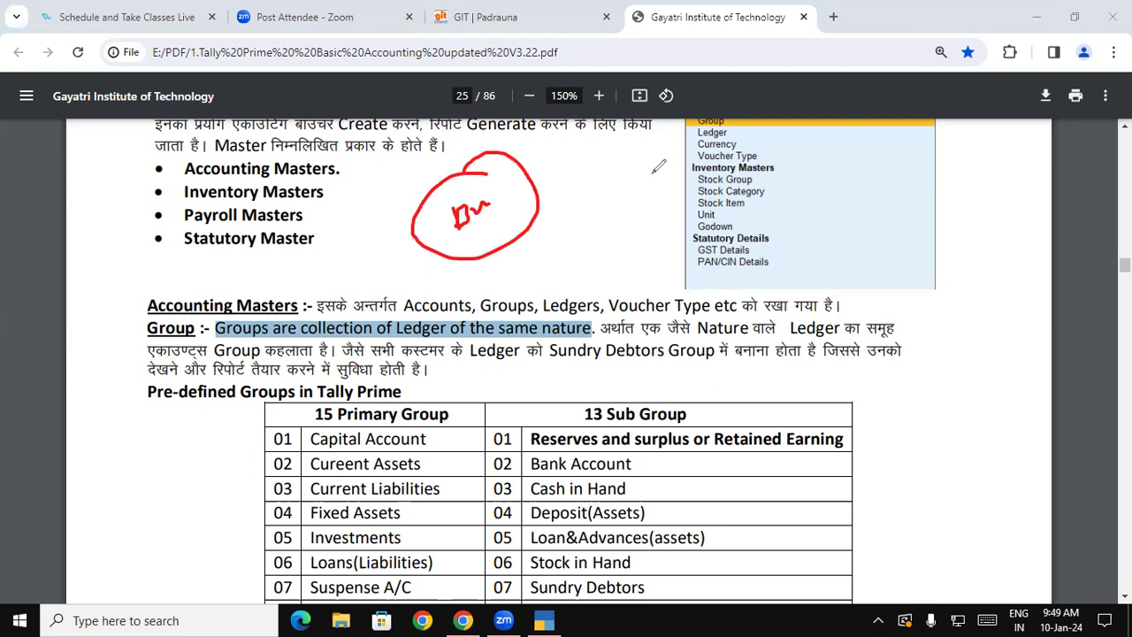
mouse_move(645, 151)
left_mouse_down()
mouse_move(628, 177)
mouse_move(647, 187)
mouse_move(664, 177)
left_mouse_up()
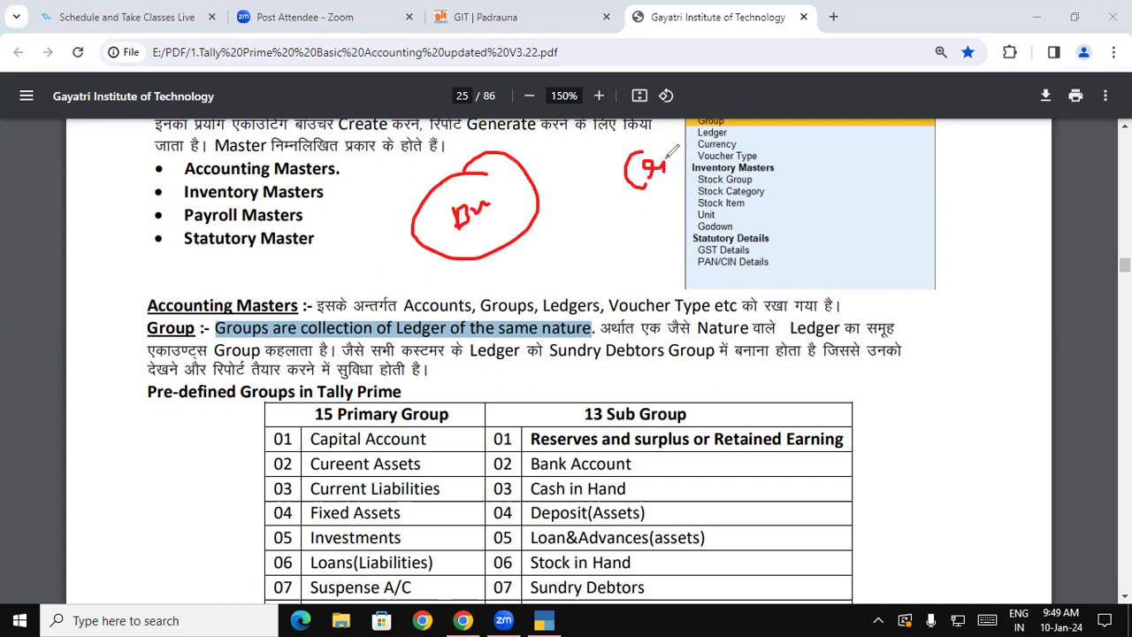
mouse_move(661, 249)
left_mouse_down()
mouse_move(650, 265)
mouse_move(683, 226)
mouse_move(691, 251)
mouse_move(702, 196)
mouse_move(643, 210)
mouse_move(624, 265)
mouse_move(710, 262)
mouse_move(732, 213)
mouse_move(694, 188)
mouse_move(659, 116)
mouse_move(572, 175)
mouse_move(649, 192)
mouse_move(671, 178)
left_mouse_up()
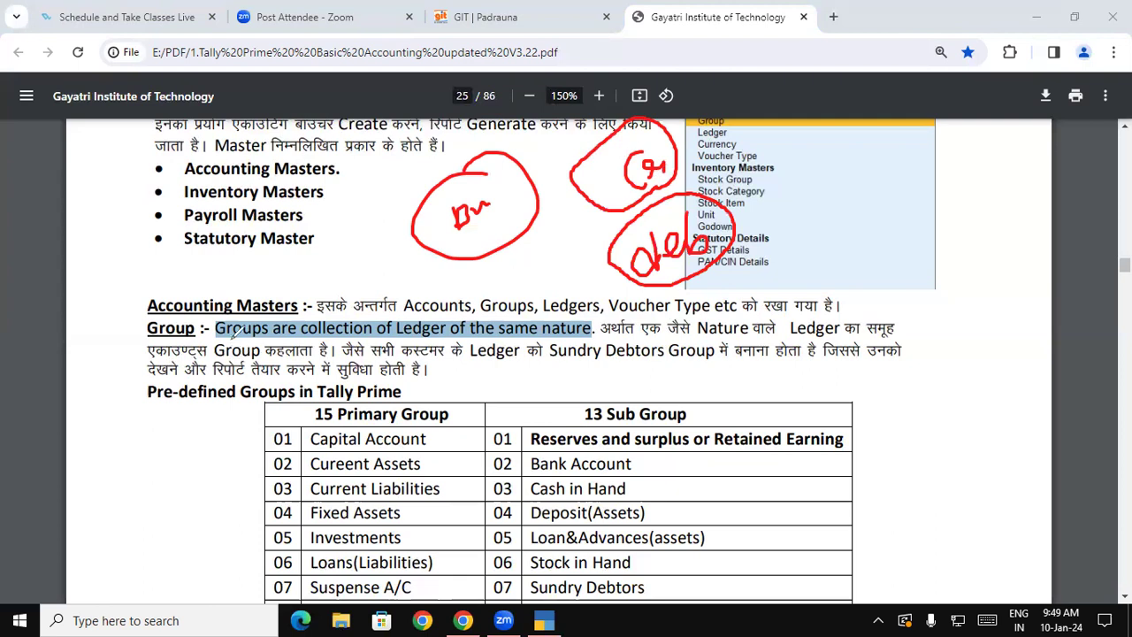
Underline Nature, Group, Ledger, Sundry Debtors Group and the report preparation phrase in red within the Group definition.
left_click_drag(227, 335, 241, 338)
left_click_drag(699, 335, 768, 334)
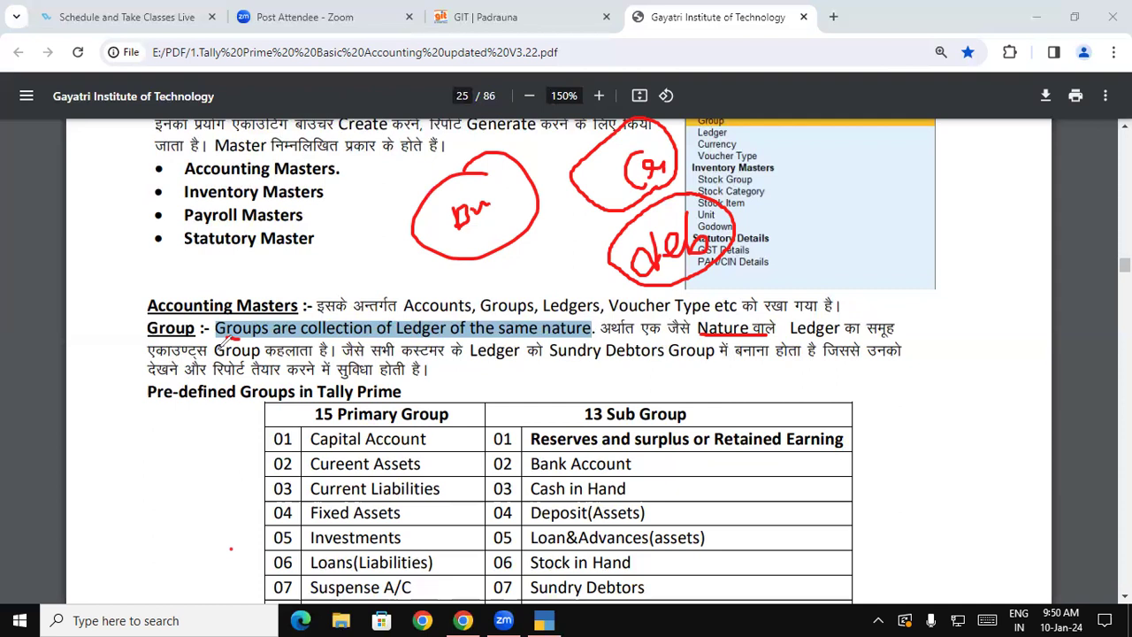
left_click_drag(276, 357, 198, 357)
left_click_drag(449, 360, 682, 370)
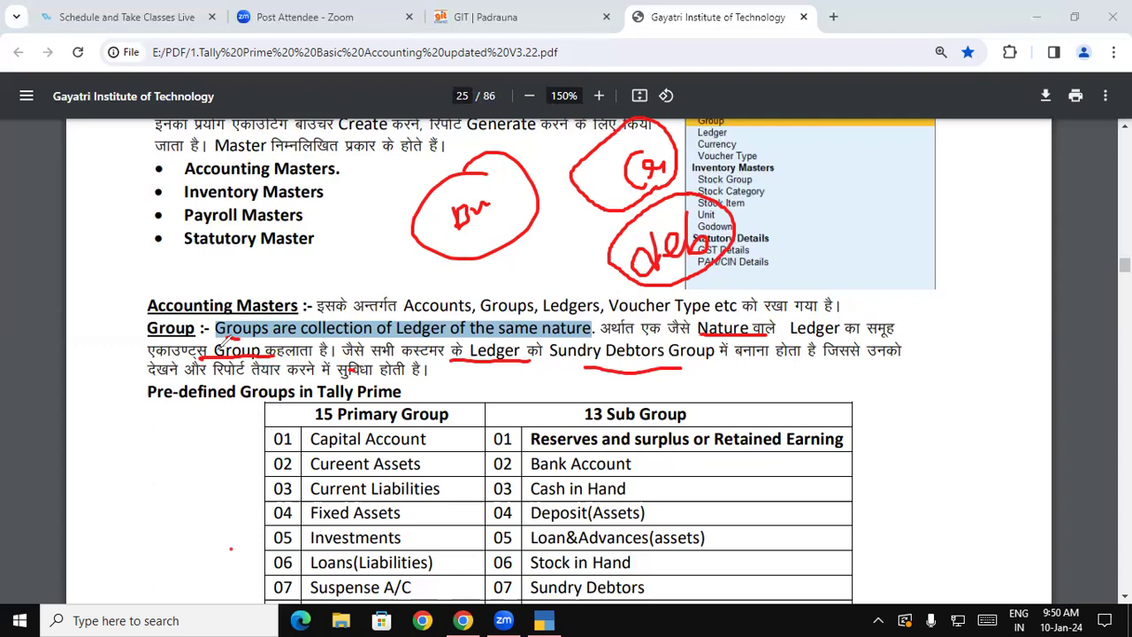
left_click_drag(555, 370, 686, 348)
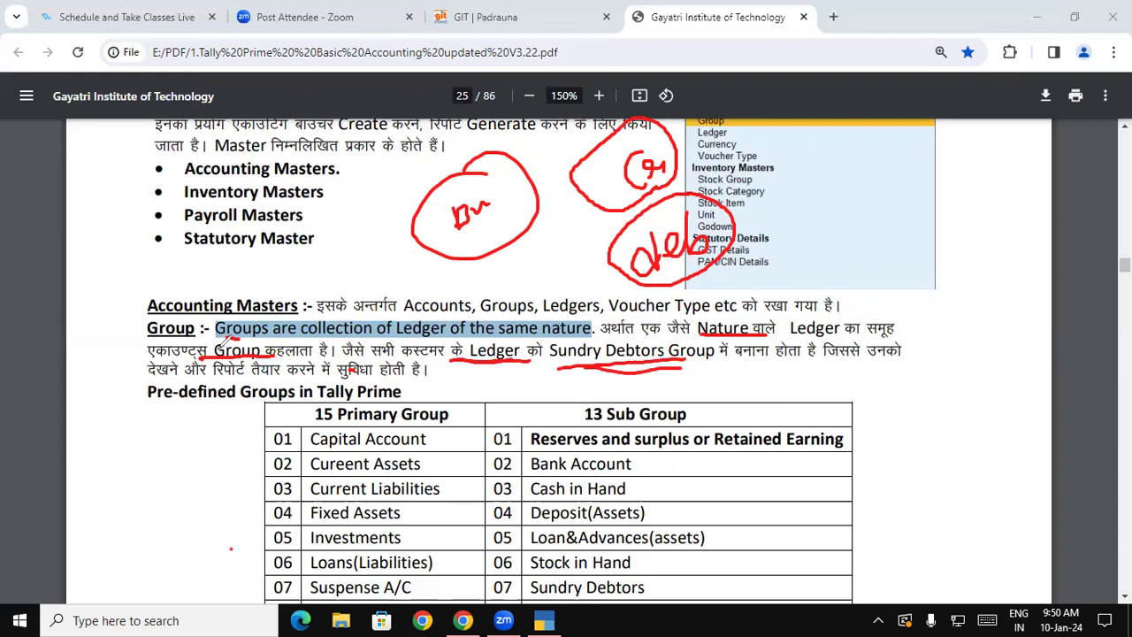
left_click_drag(181, 382, 312, 380)
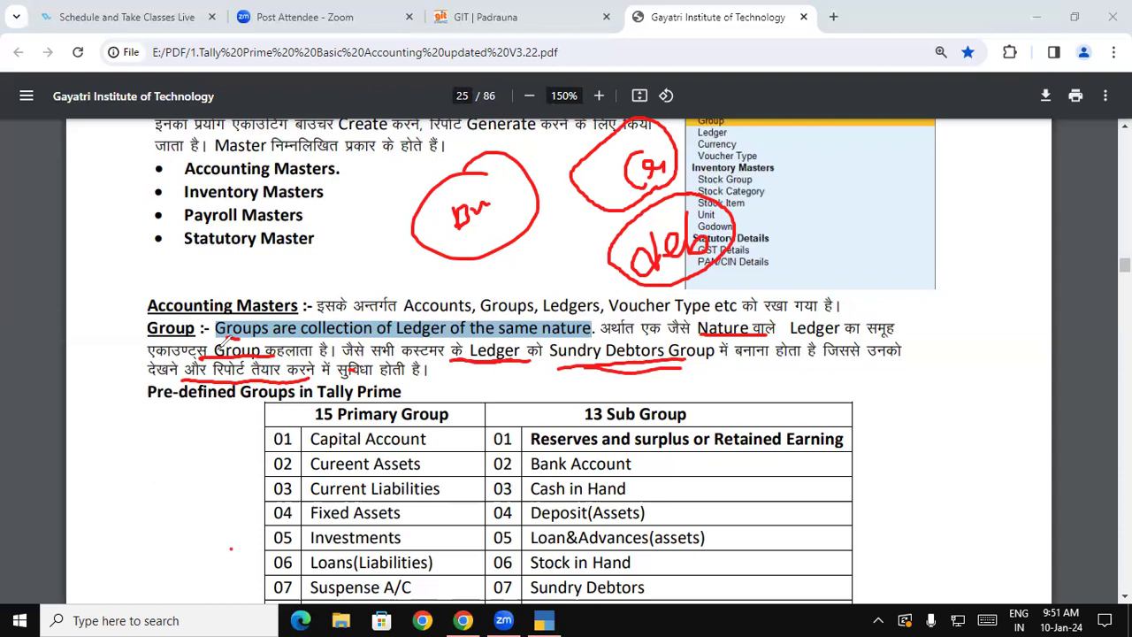
Underline the Pre-defined Groups in Tally Prime heading, write a circled 28, and circle 15 Primary Group and 13 Sub Group.
mouse_move(140, 405)
left_mouse_down()
mouse_move(398, 404)
mouse_move(371, 401)
left_mouse_up()
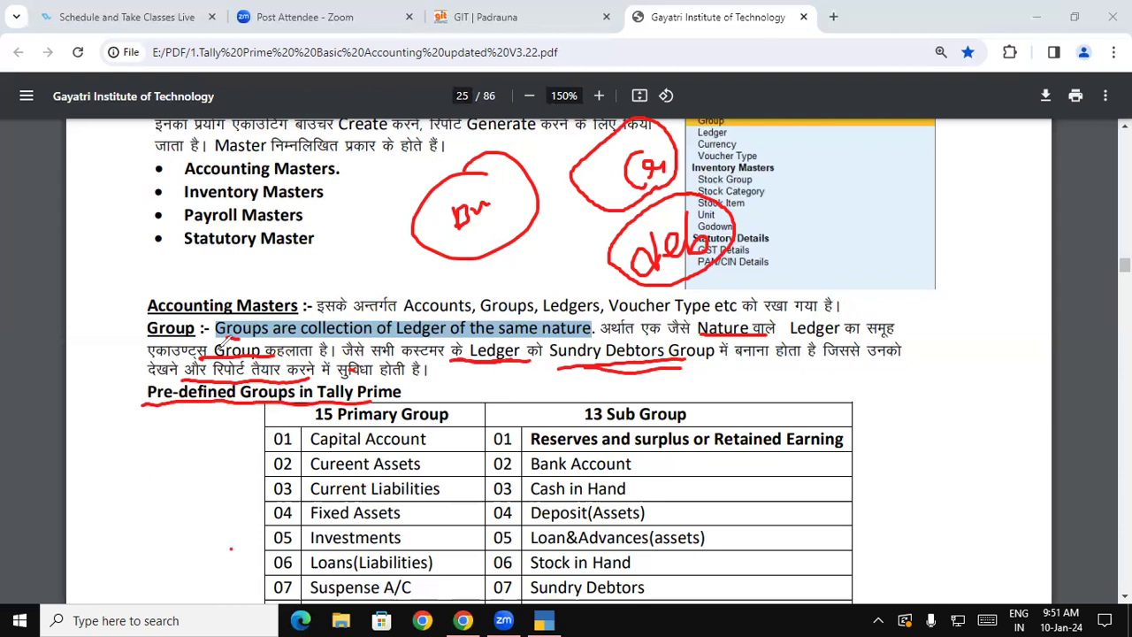
mouse_move(99, 447)
left_mouse_down()
mouse_move(145, 477)
mouse_move(161, 473)
left_mouse_up()
mouse_move(177, 421)
left_mouse_down()
mouse_move(89, 481)
mouse_move(181, 424)
left_mouse_up()
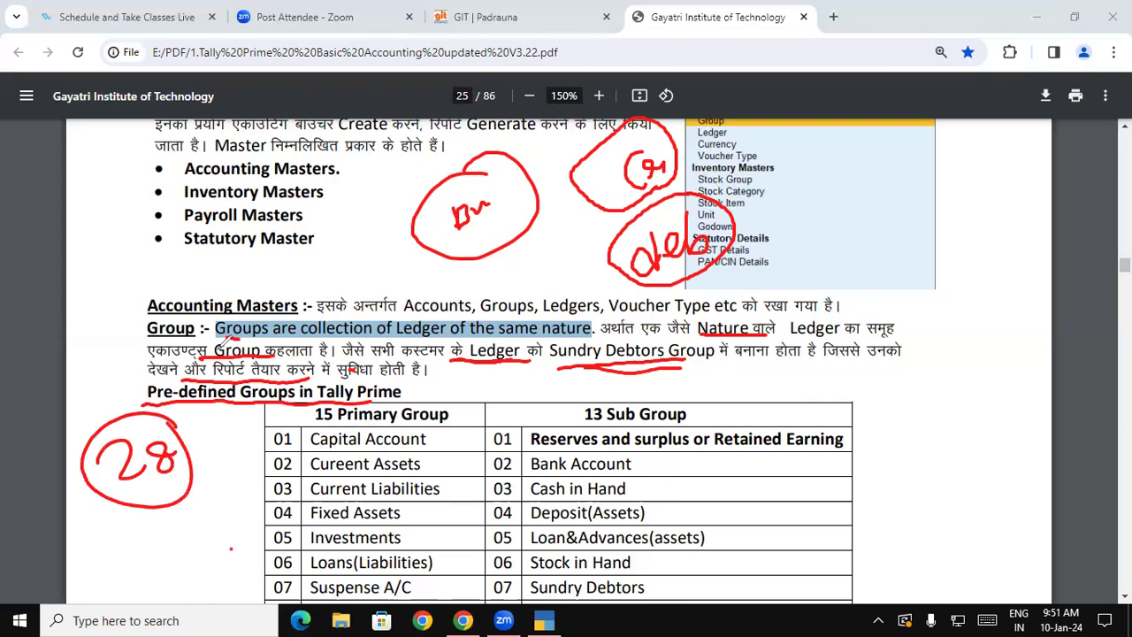
mouse_move(306, 429)
left_mouse_down()
mouse_move(364, 433)
mouse_move(433, 386)
mouse_move(315, 397)
mouse_move(305, 429)
left_mouse_up()
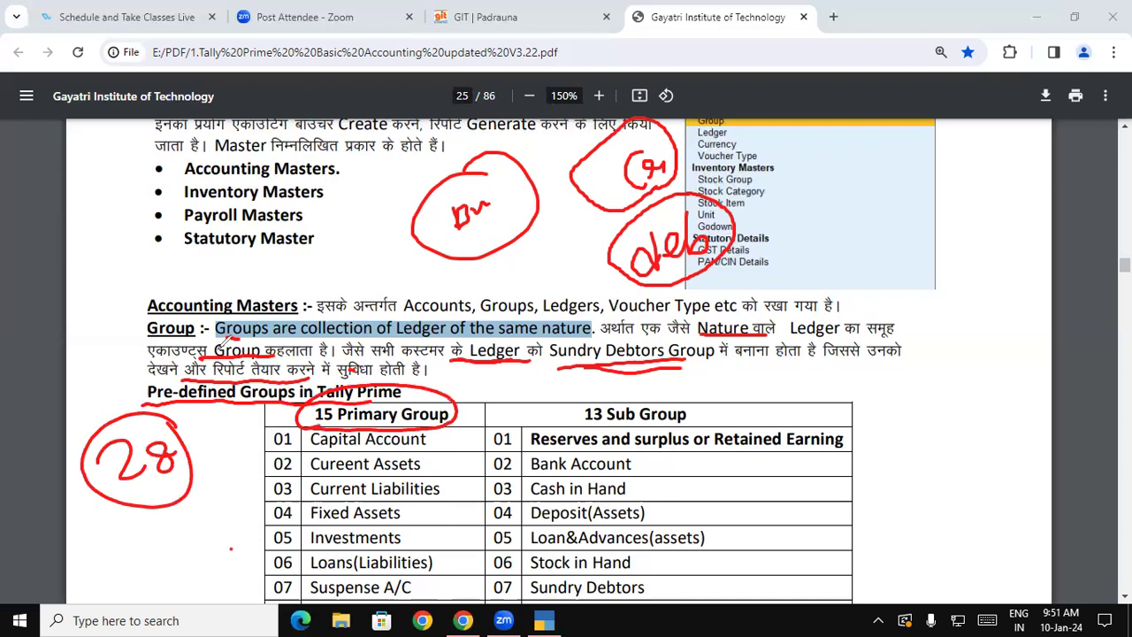
mouse_move(637, 392)
left_mouse_down()
mouse_move(596, 394)
mouse_move(656, 435)
mouse_move(699, 396)
mouse_move(619, 391)
left_mouse_up()
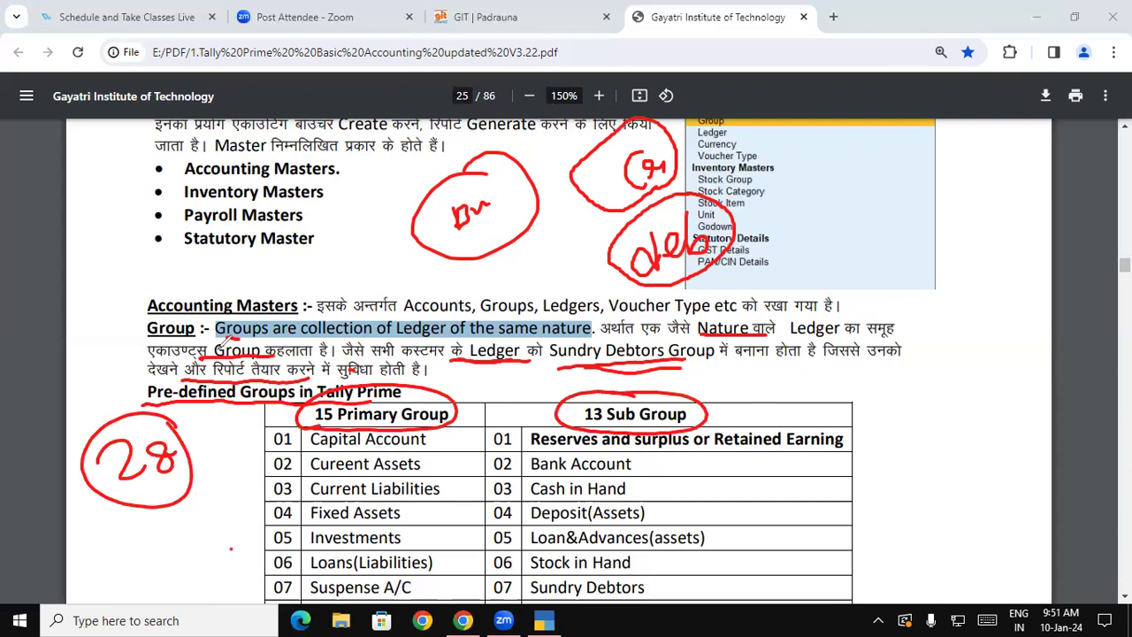
Circle Fixed Assets in the primary group column and draw arrows pointing to it and from it toward the sub groups.
mouse_move(411, 504)
left_mouse_down()
mouse_move(318, 497)
mouse_move(343, 527)
mouse_move(412, 519)
mouse_move(409, 502)
left_mouse_up()
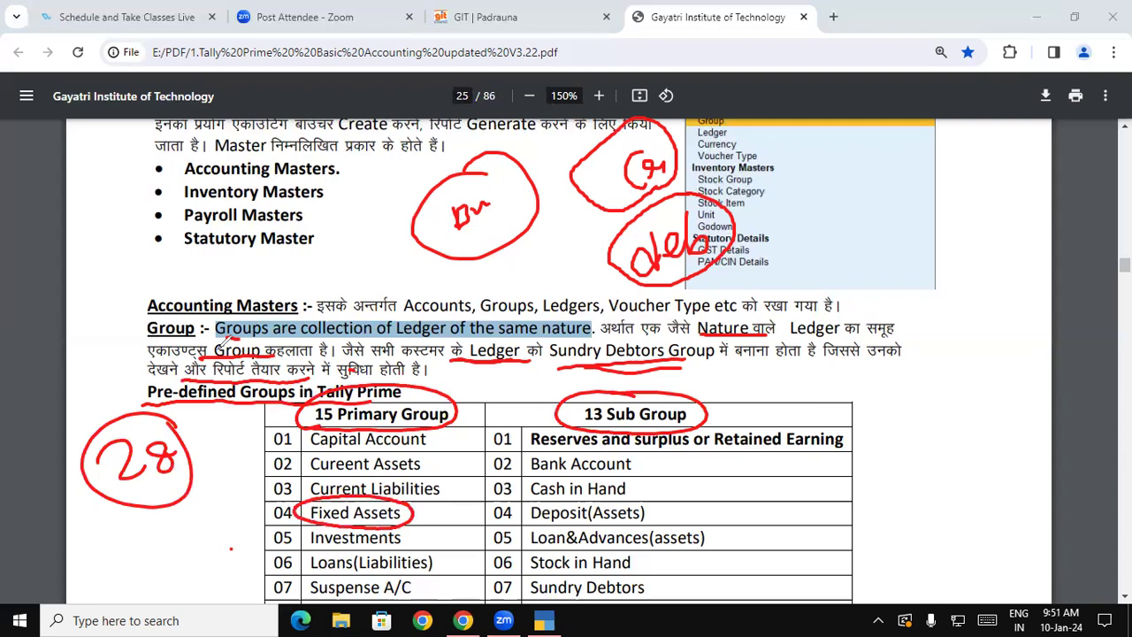
left_click_drag(221, 513, 274, 513)
left_click_drag(250, 504, 254, 522)
mouse_move(412, 509)
left_mouse_down()
mouse_move(516, 501)
mouse_move(529, 475)
mouse_move(534, 490)
left_mouse_up()
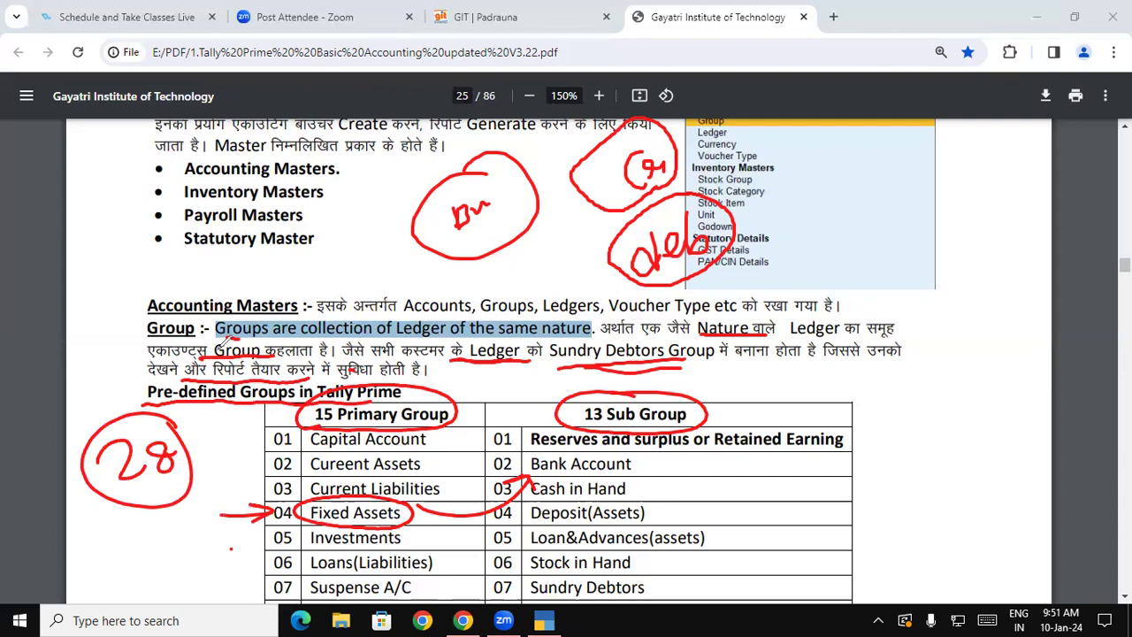
Write a circled I and an underlined handwritten word beside it over the sub group column.
mouse_move(667, 458)
left_mouse_down()
mouse_move(668, 492)
mouse_move(682, 493)
left_mouse_up()
mouse_move(648, 460)
left_mouse_down()
mouse_move(672, 458)
mouse_move(683, 504)
mouse_move(681, 442)
left_mouse_up()
mouse_move(716, 459)
left_mouse_down()
mouse_move(716, 499)
mouse_move(734, 483)
mouse_move(744, 495)
mouse_move(791, 477)
mouse_move(804, 488)
left_mouse_up()
left_click_drag(702, 504, 813, 492)
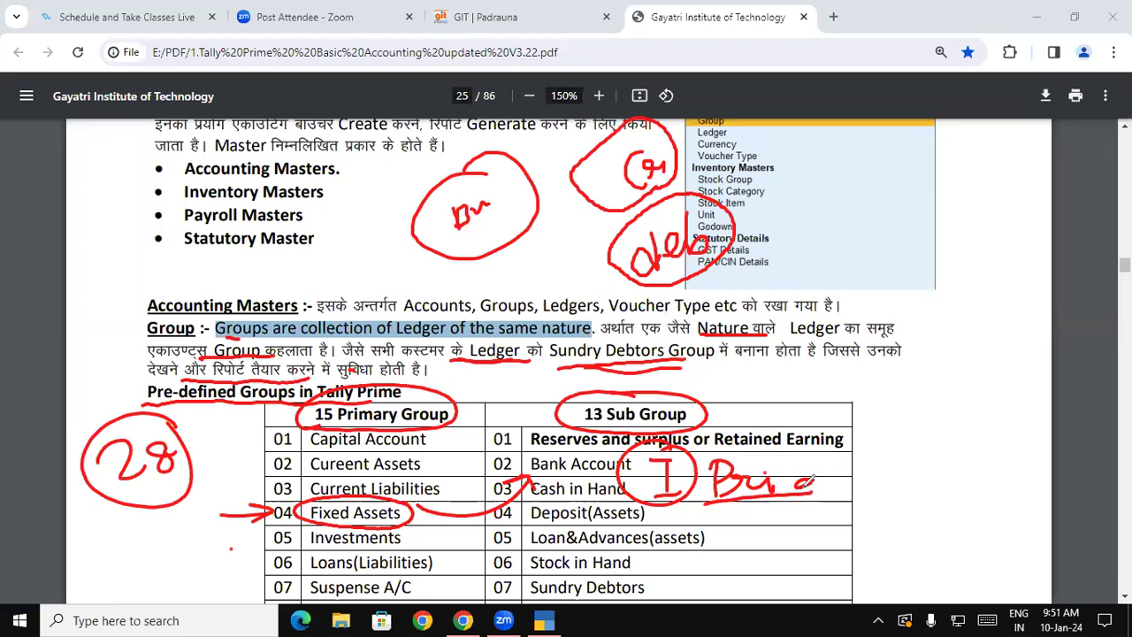
Write a circled Sub beside the table and link it by an arrow from the underlined word, circling that word.
mouse_move(916, 444)
left_mouse_down()
mouse_move(886, 477)
mouse_move(973, 479)
left_mouse_up()
mouse_move(974, 432)
left_mouse_down()
mouse_move(858, 482)
mouse_move(978, 423)
left_mouse_up()
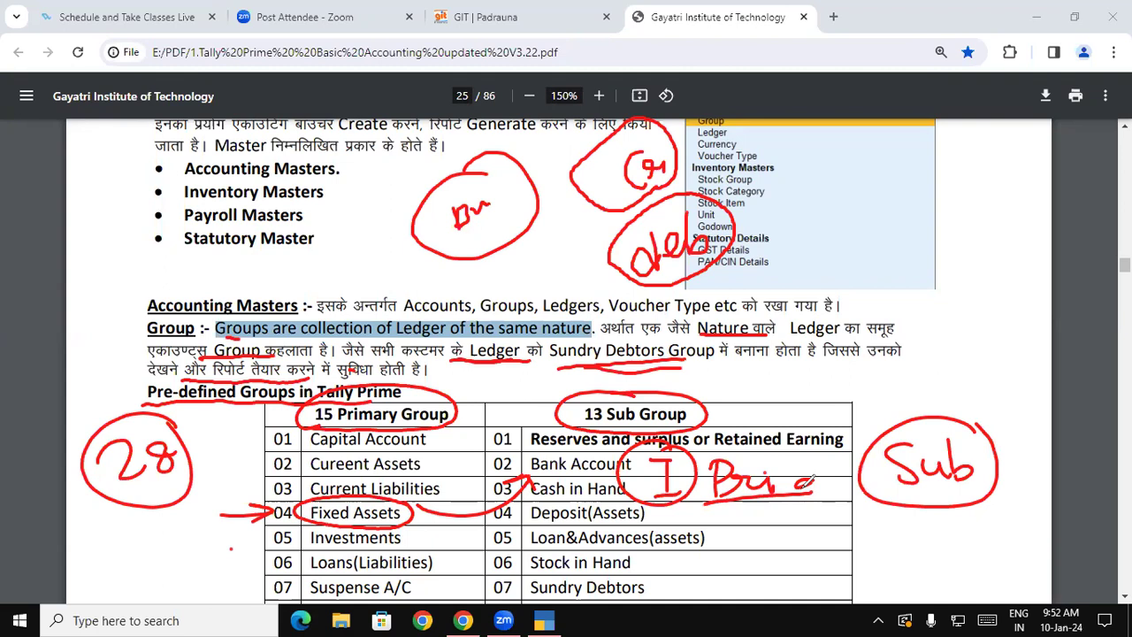
mouse_move(794, 452)
left_mouse_down()
mouse_move(694, 521)
mouse_move(811, 478)
left_mouse_up()
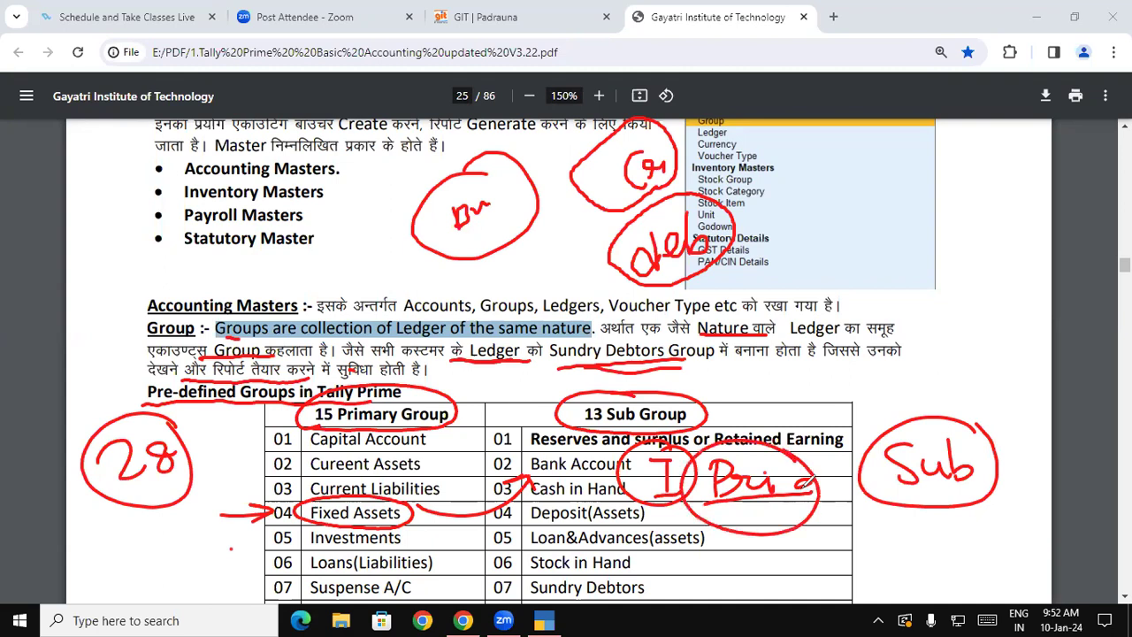
mouse_move(709, 504)
left_mouse_down()
mouse_move(767, 500)
mouse_move(874, 465)
left_mouse_up()
mouse_move(854, 455)
left_mouse_down()
mouse_move(879, 469)
mouse_move(854, 482)
left_mouse_up()
mouse_move(776, 456)
left_mouse_down()
mouse_move(760, 441)
mouse_move(694, 517)
mouse_move(742, 529)
left_mouse_up()
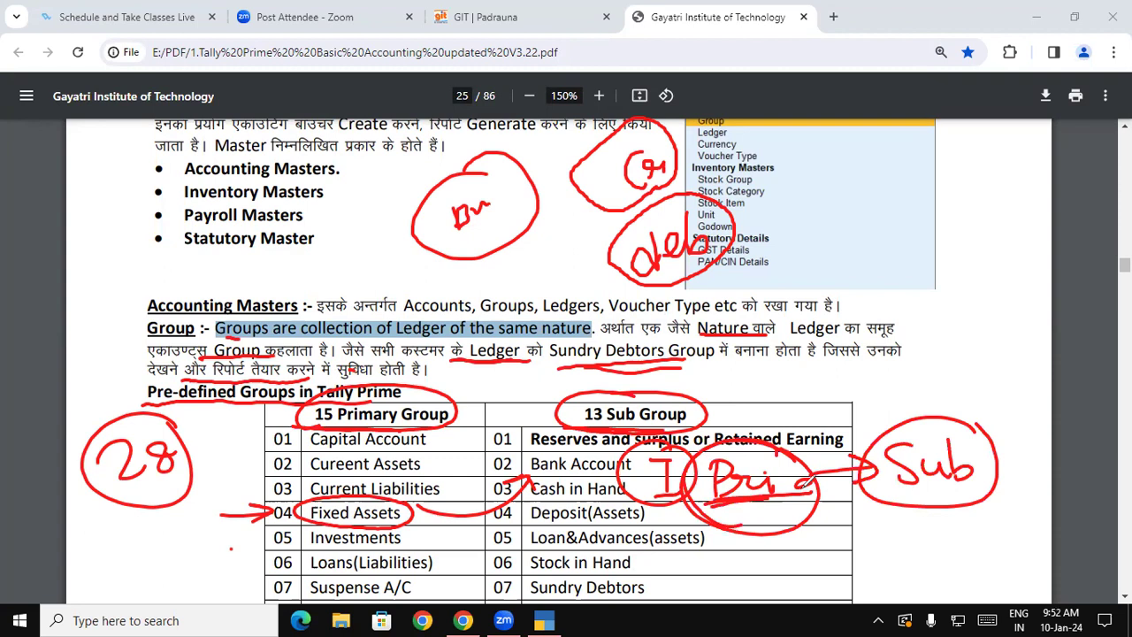
Write an underlined word below the circled 28 and a circled Pri beside the Group definition.
left_click_drag(168, 512, 164, 557)
mouse_move(168, 515)
left_mouse_down()
mouse_move(173, 536)
mouse_move(198, 532)
mouse_move(210, 550)
left_mouse_up()
mouse_move(211, 550)
left_mouse_down()
mouse_move(222, 538)
mouse_move(255, 557)
mouse_move(281, 531)
mouse_move(239, 550)
left_mouse_up()
left_click_drag(154, 575, 283, 558)
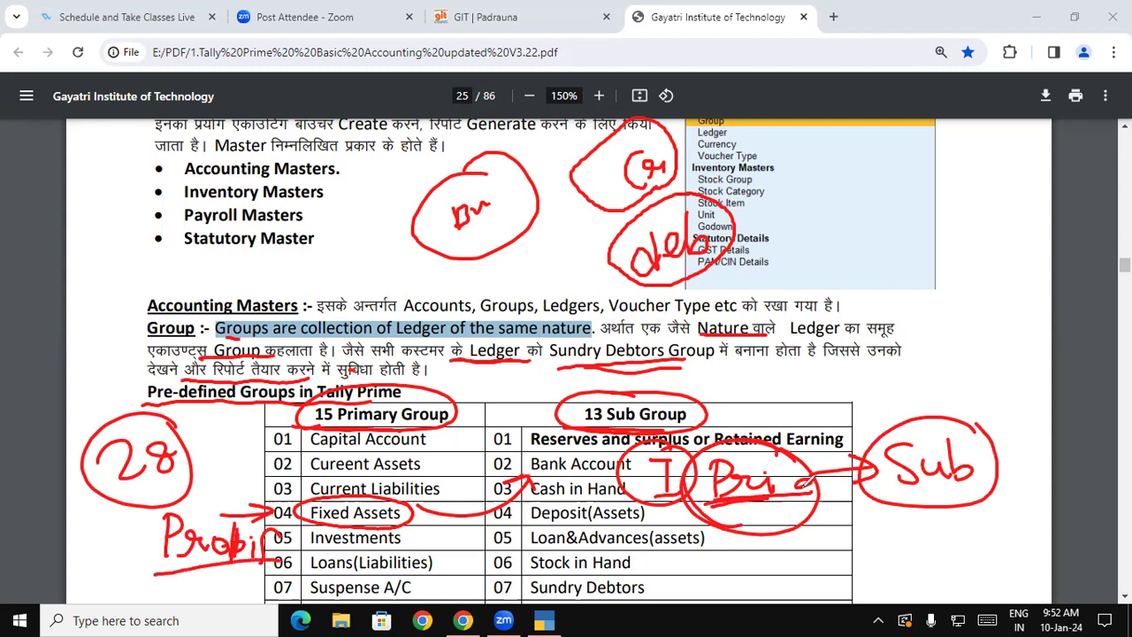
mouse_move(110, 319)
left_mouse_down()
mouse_move(116, 373)
mouse_move(109, 348)
left_mouse_up()
mouse_move(131, 364)
left_mouse_down()
mouse_move(141, 336)
mouse_move(154, 340)
left_mouse_up()
left_click_drag(164, 334, 168, 350)
mouse_move(147, 296)
left_mouse_down()
mouse_move(147, 382)
mouse_move(152, 299)
left_mouse_up()
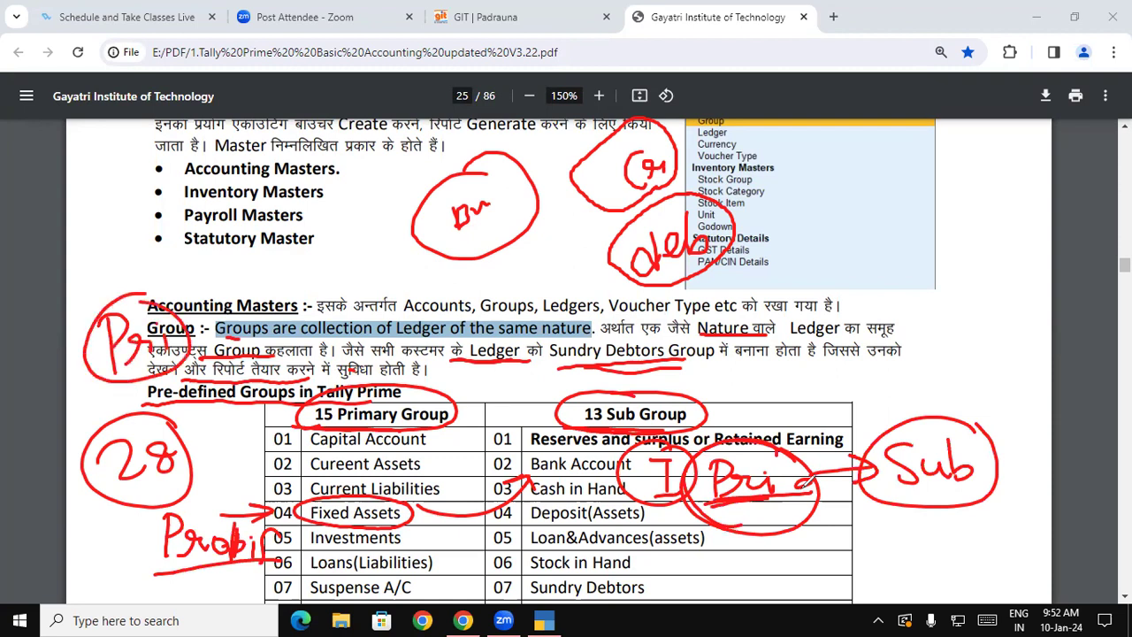
Write Cash twice in circles around the Accounting Masters line and join the two with an arrow.
left_click_drag(234, 258, 266, 295)
left_click_drag(253, 273, 281, 292)
mouse_move(288, 253)
left_mouse_down()
mouse_move(308, 283)
mouse_move(185, 305)
left_mouse_up()
left_click_drag(305, 287, 232, 250)
left_click_drag(271, 312, 345, 303)
mouse_move(317, 297)
left_mouse_down()
mouse_move(345, 303)
mouse_move(329, 322)
left_mouse_up()
mouse_move(410, 272)
left_mouse_down()
mouse_move(433, 311)
mouse_move(477, 307)
left_mouse_up()
mouse_move(488, 279)
left_mouse_down()
mouse_move(375, 262)
mouse_move(469, 338)
mouse_move(497, 283)
left_mouse_up()
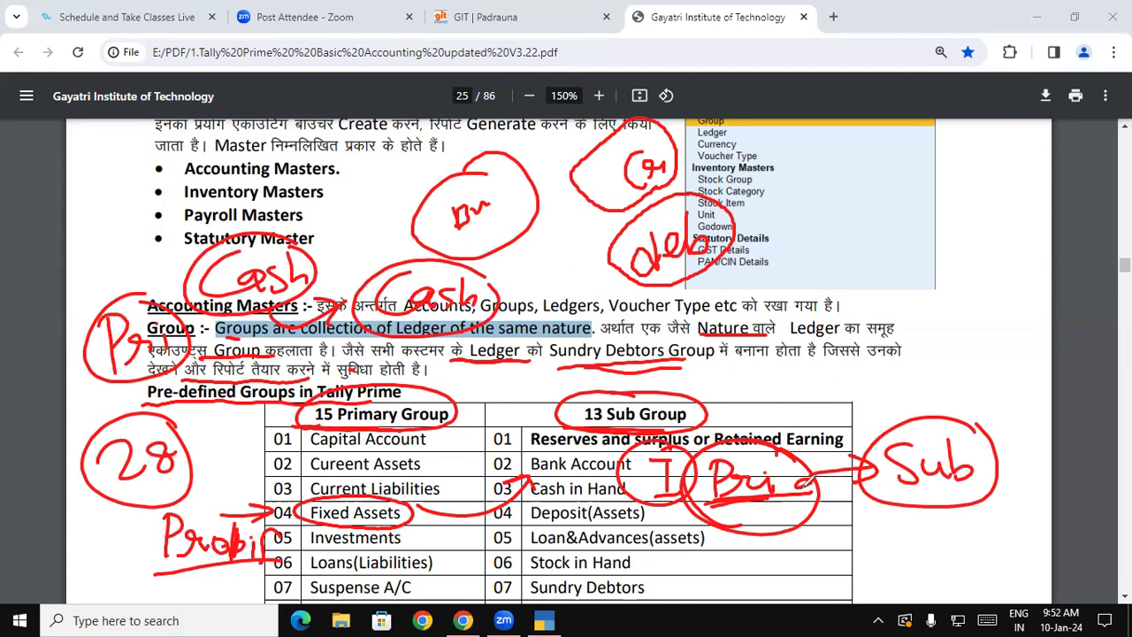
Underline the 13 Sub Group heading and clear all the red drawings from the page.
left_click_drag(610, 427, 683, 427)
key("e")
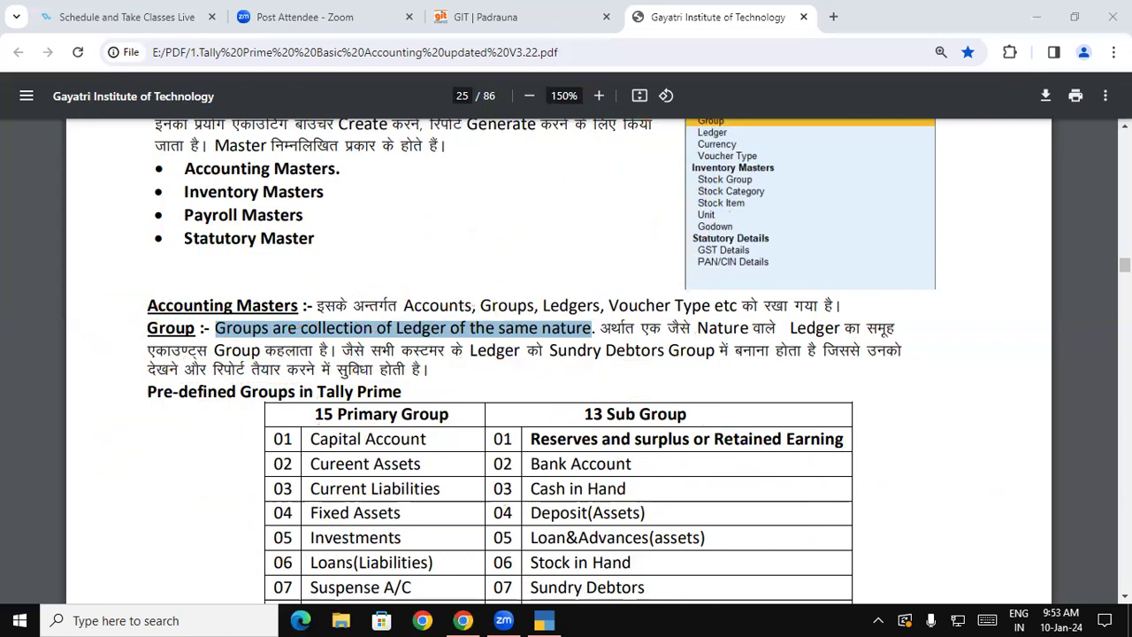
Highlight the group explanation headings on page 25 in turn, including Bank Account and Cash in Hand, and clear the highlight.
scroll(628, 270, "down", 8)
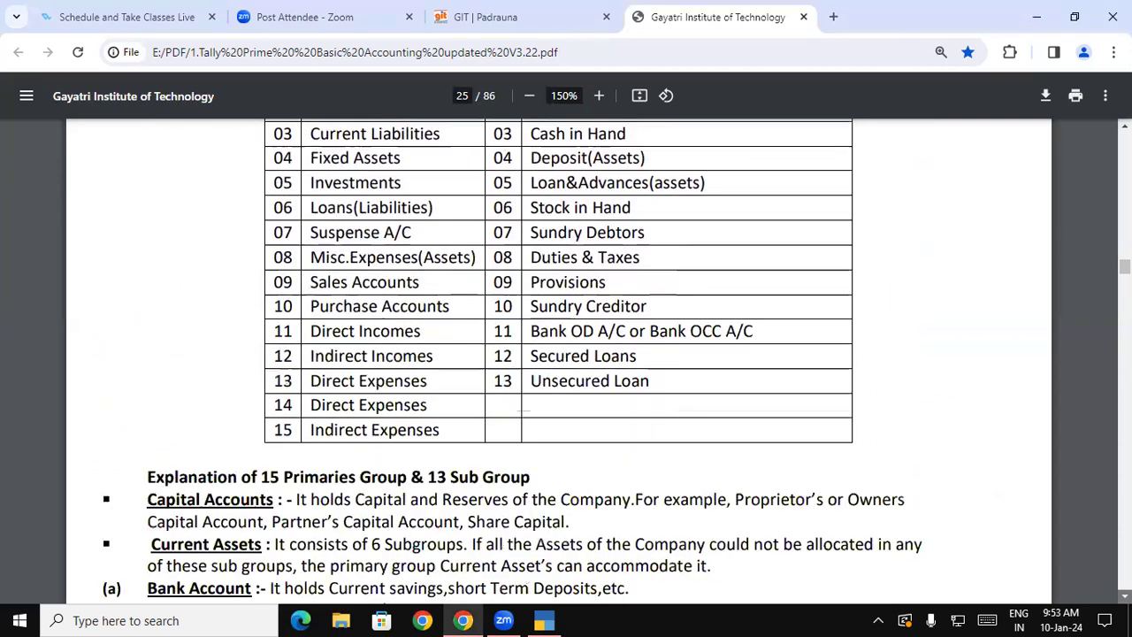
left_click_drag(145, 175, 244, 181)
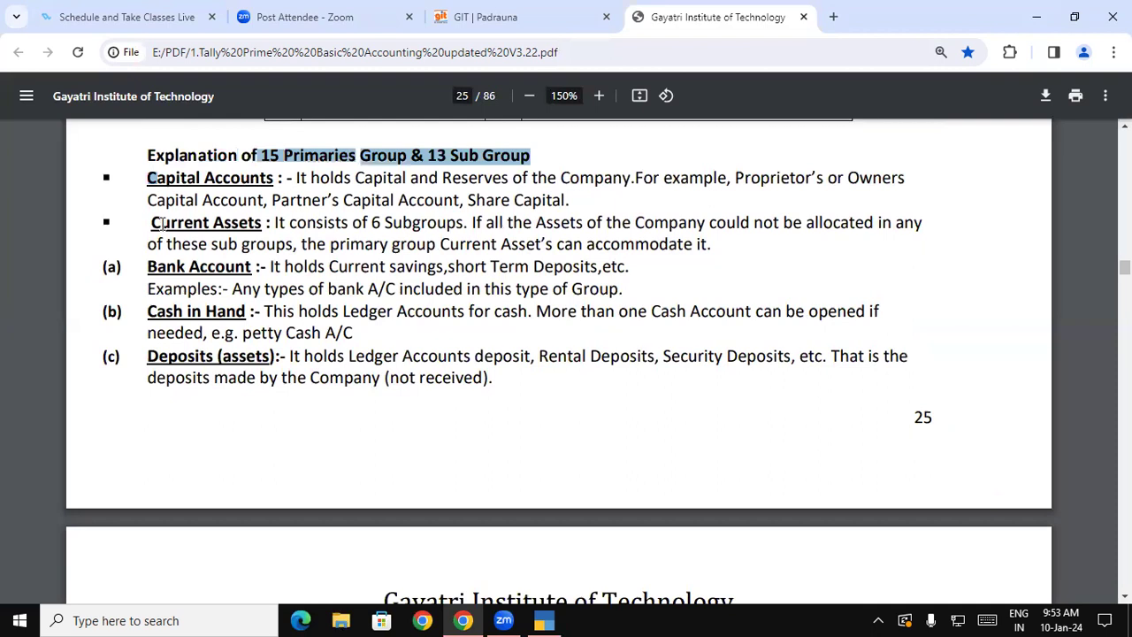
left_click_drag(162, 224, 212, 201)
left_click_drag(147, 266, 251, 266)
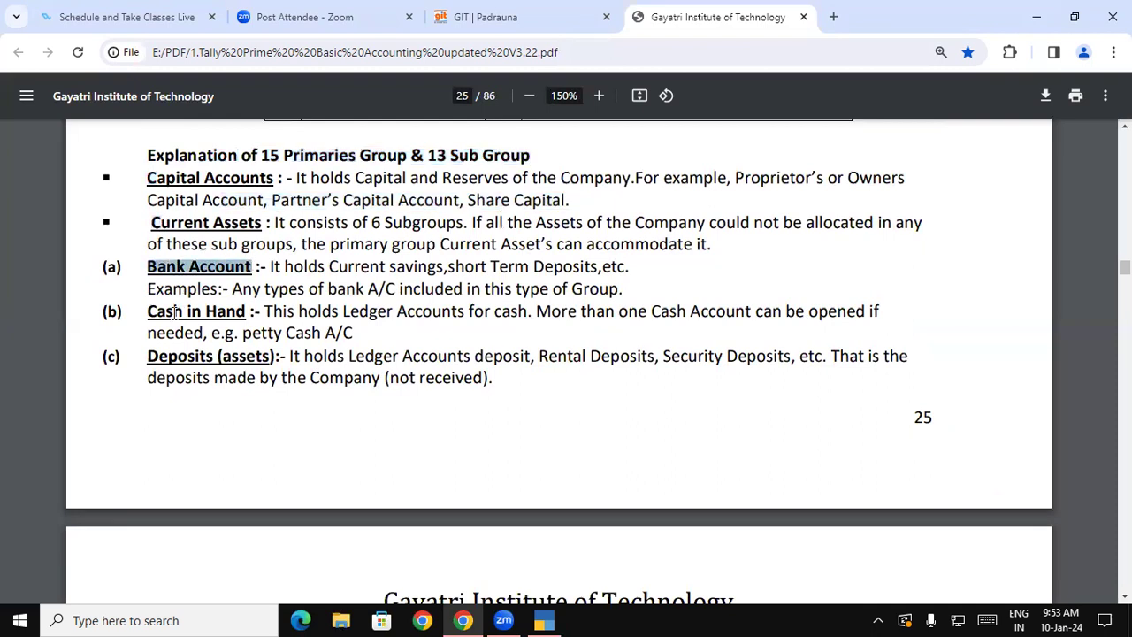
left_click_drag(148, 311, 246, 312)
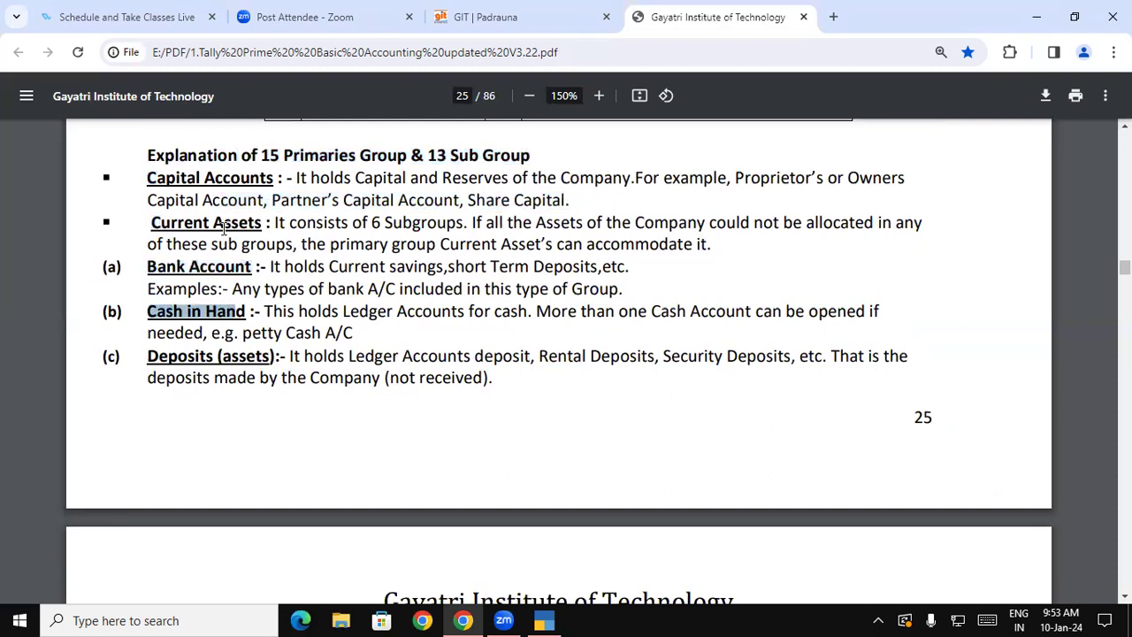
left_click(166, 183)
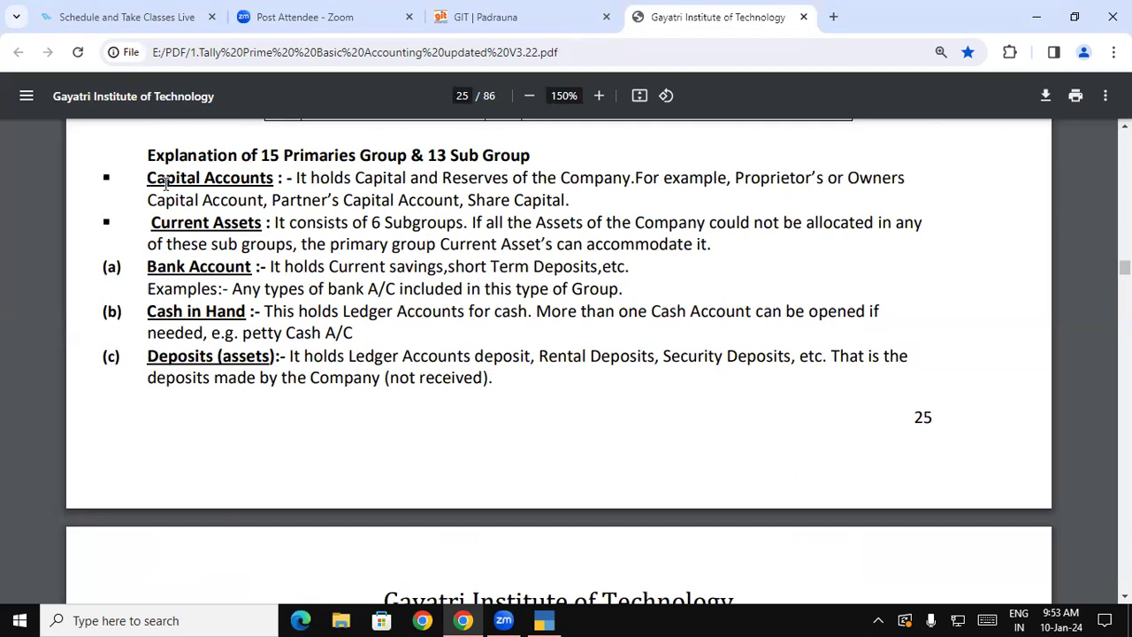
Mark the word petty under Cash in Hand and read through the group explanations on page 26, from Loan & Advances to Sales Accounts.
double_click(261, 331)
scroll(165, 182, "down", 1)
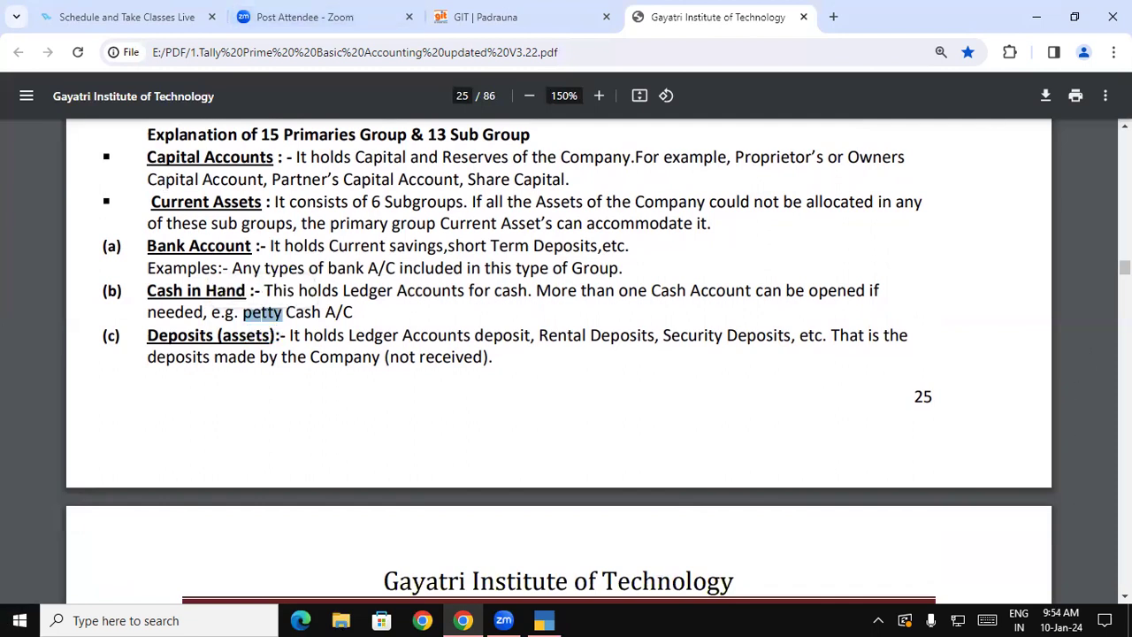
scroll(1124, 596, "down", 3)
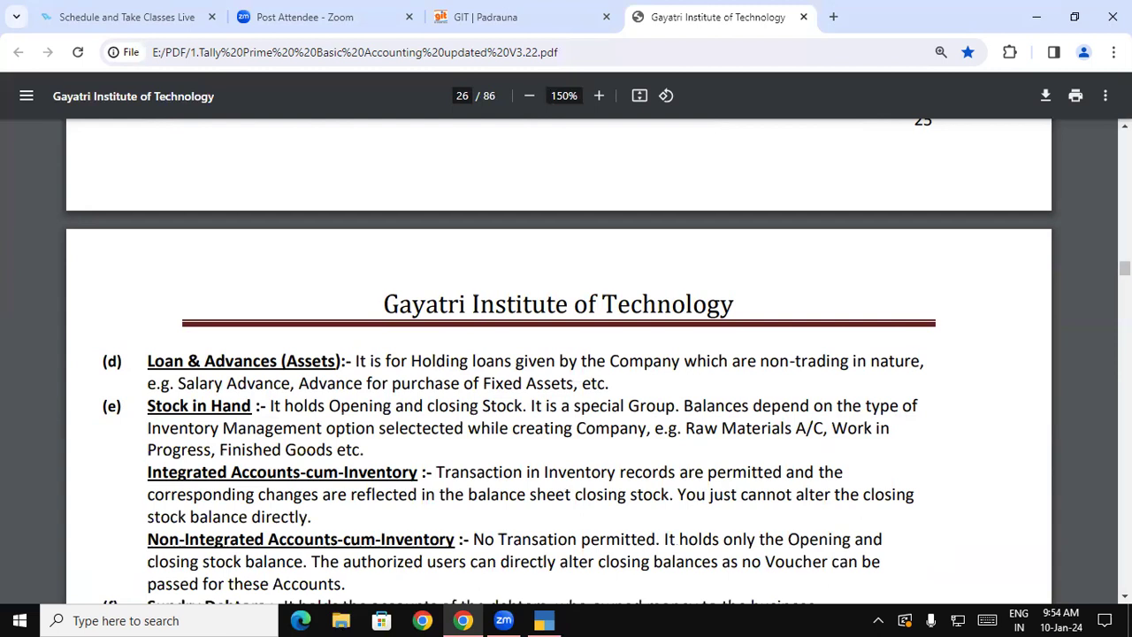
scroll(559, 361, "down", 2)
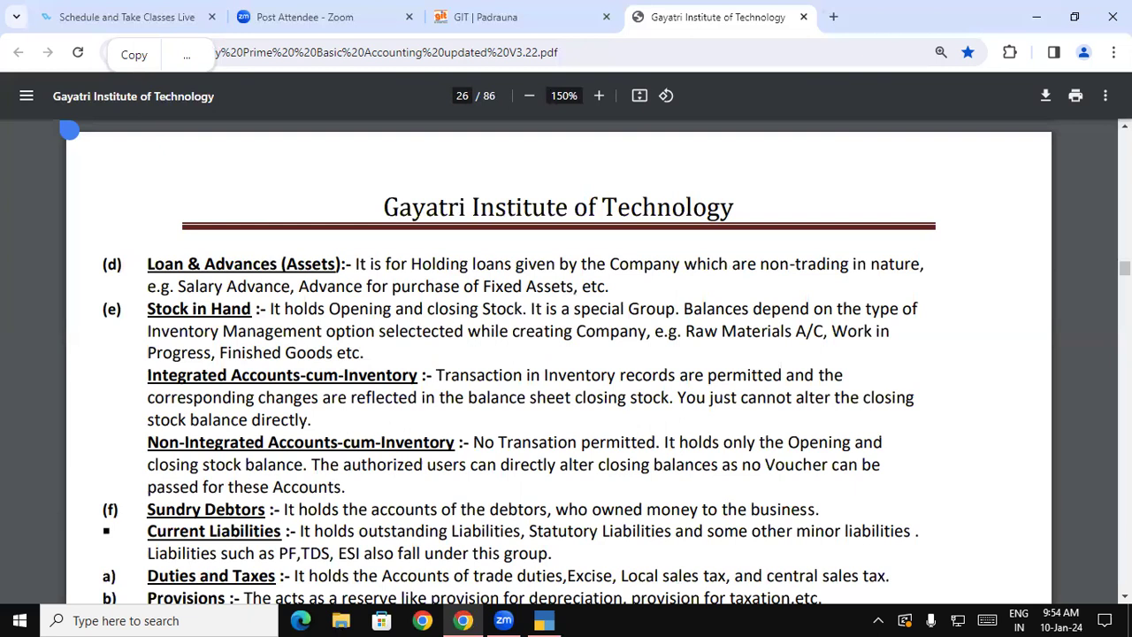
scroll(558, 362, "down", 1)
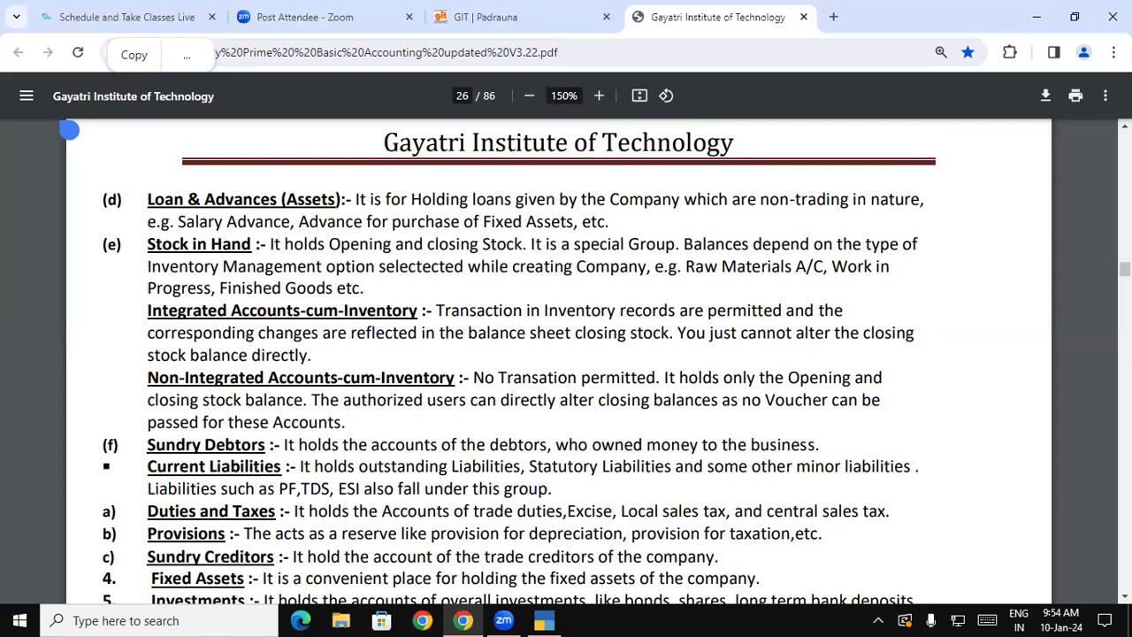
scroll(557, 362, "down", 4)
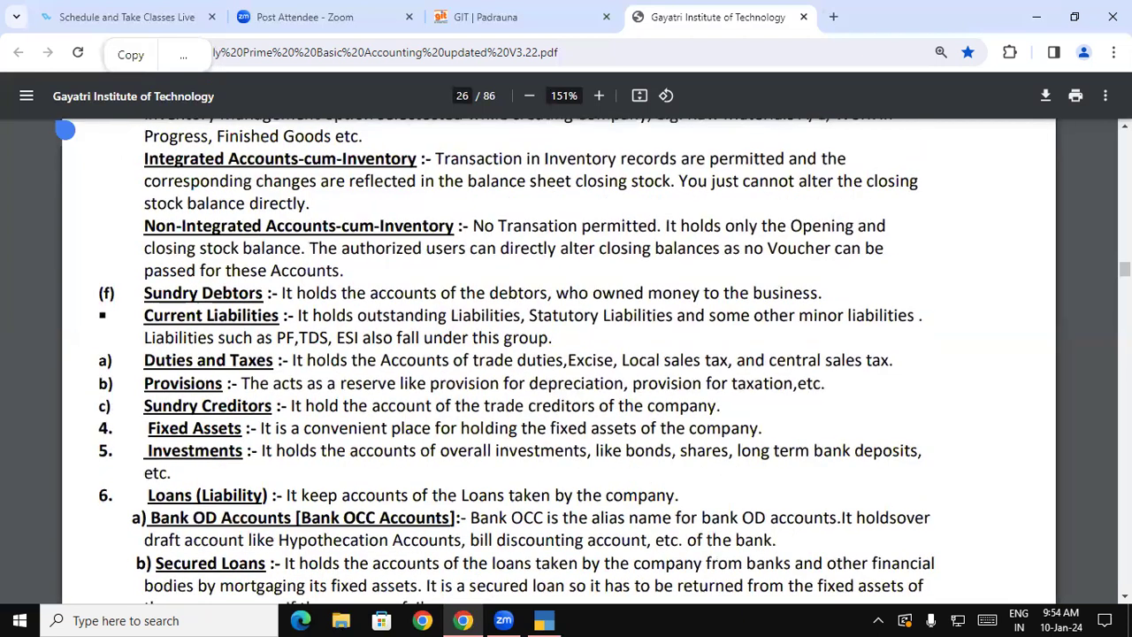
scroll(530, 362, "down", 1)
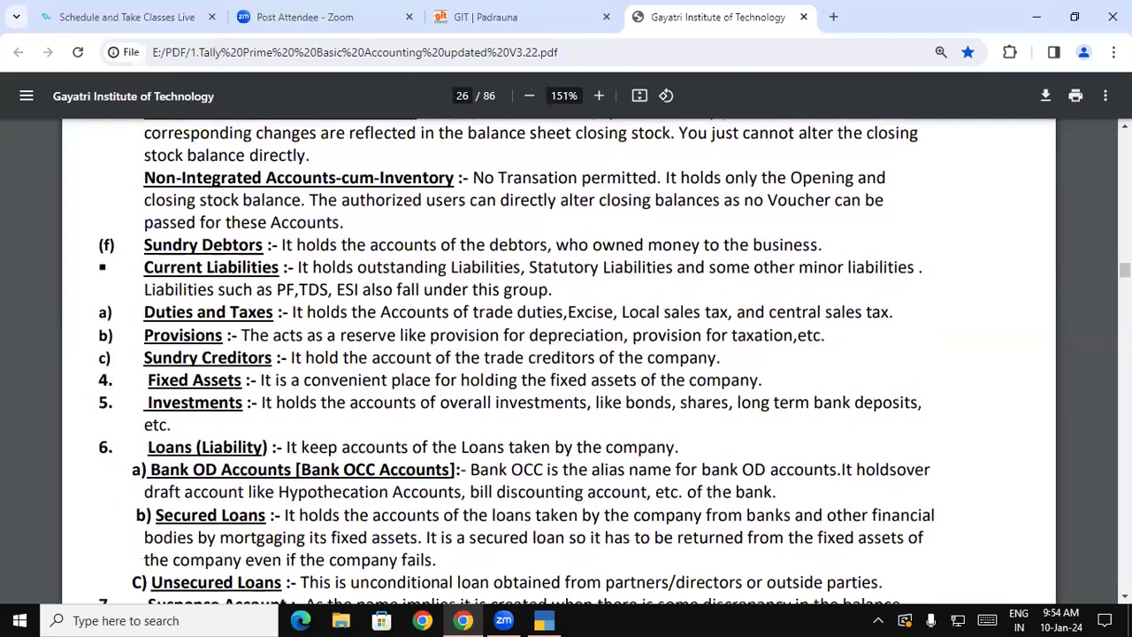
scroll(531, 363, "down", 1)
scroll(531, 362, "down", 2)
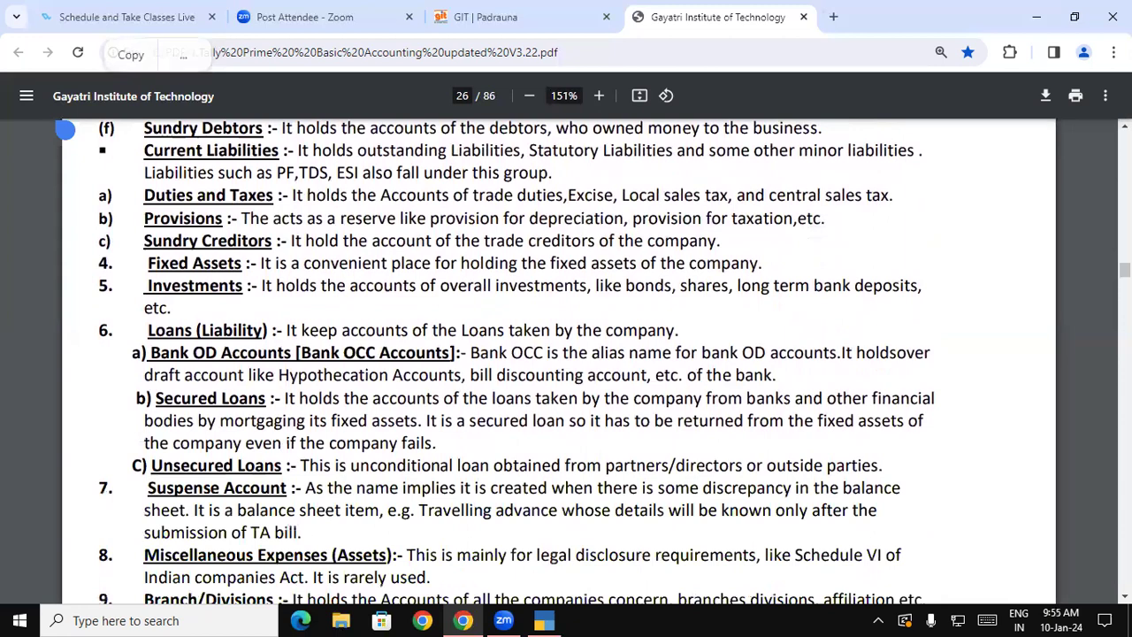
scroll(530, 363, "down", 4)
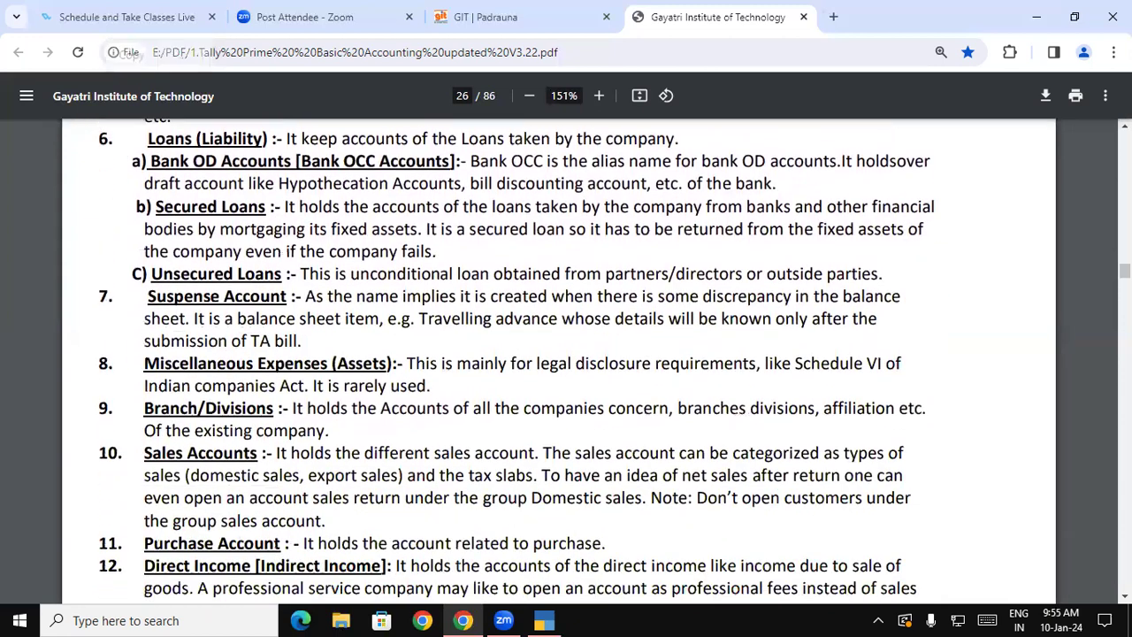
Find the Ledger definition below the Indirect Expenses explanation on page 26, highlight most of it and clear the highlight.
scroll(559, 362, "down", 13)
scroll(558, 362, "up", 3)
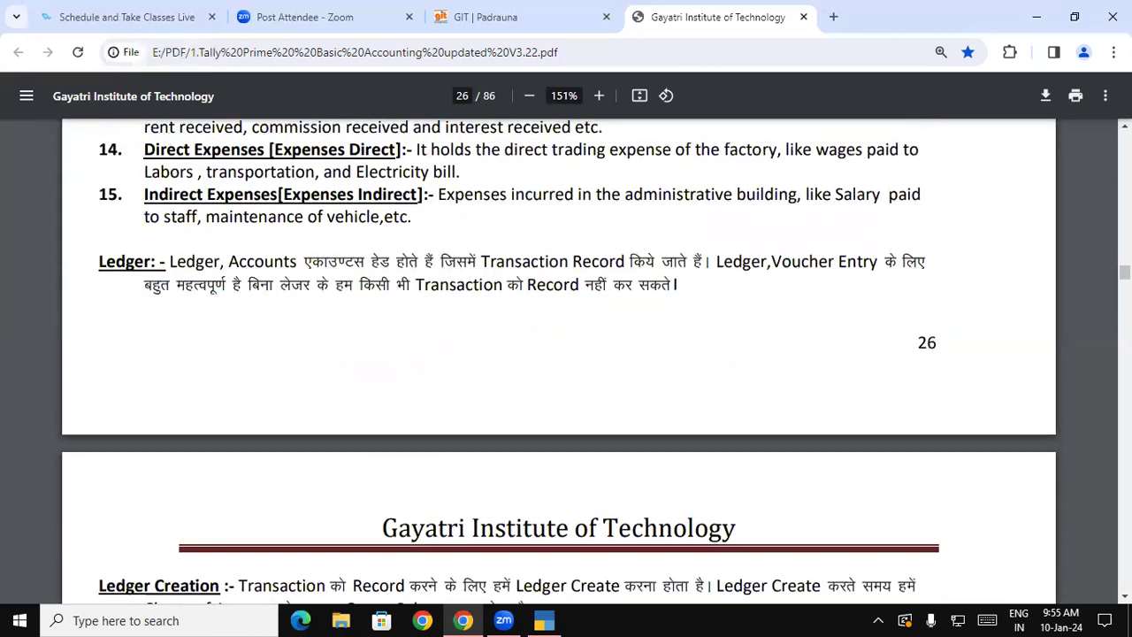
scroll(559, 362, "up", 1)
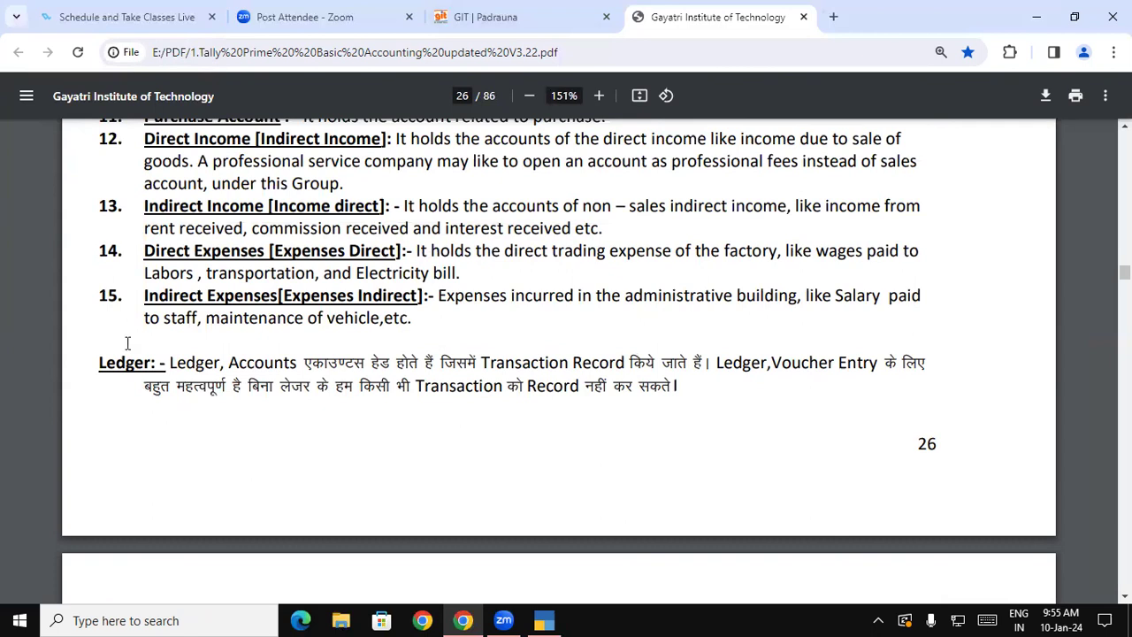
left_click_drag(96, 364, 439, 410)
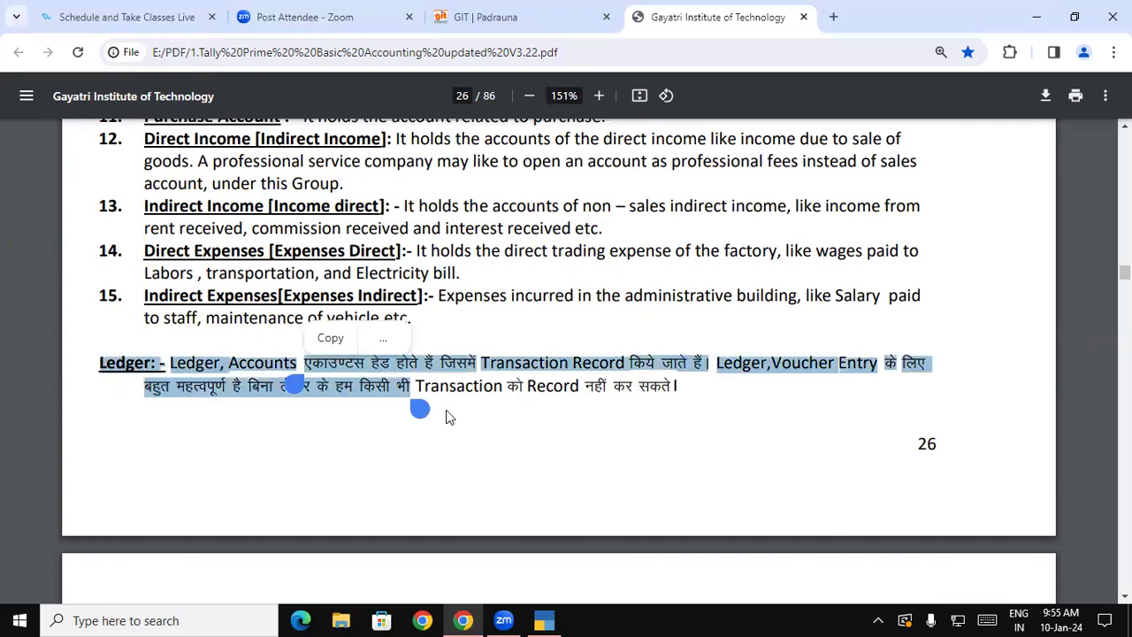
left_click(445, 409)
scroll(445, 363, "down", 1)
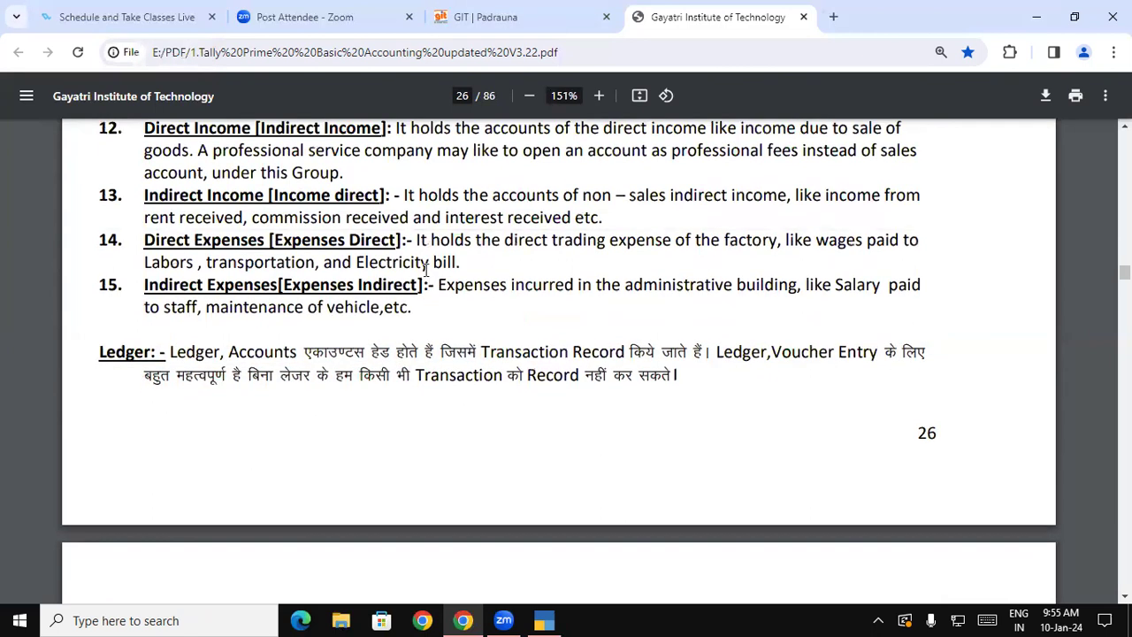